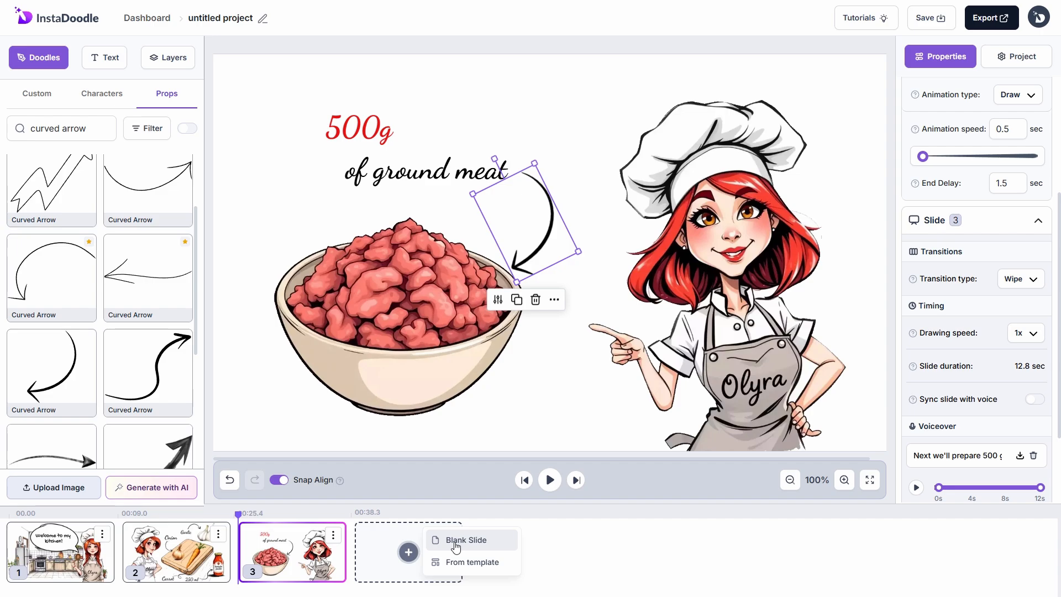
Step: Add a blank slide after the ground-meat slide 3
left_click(456, 541)
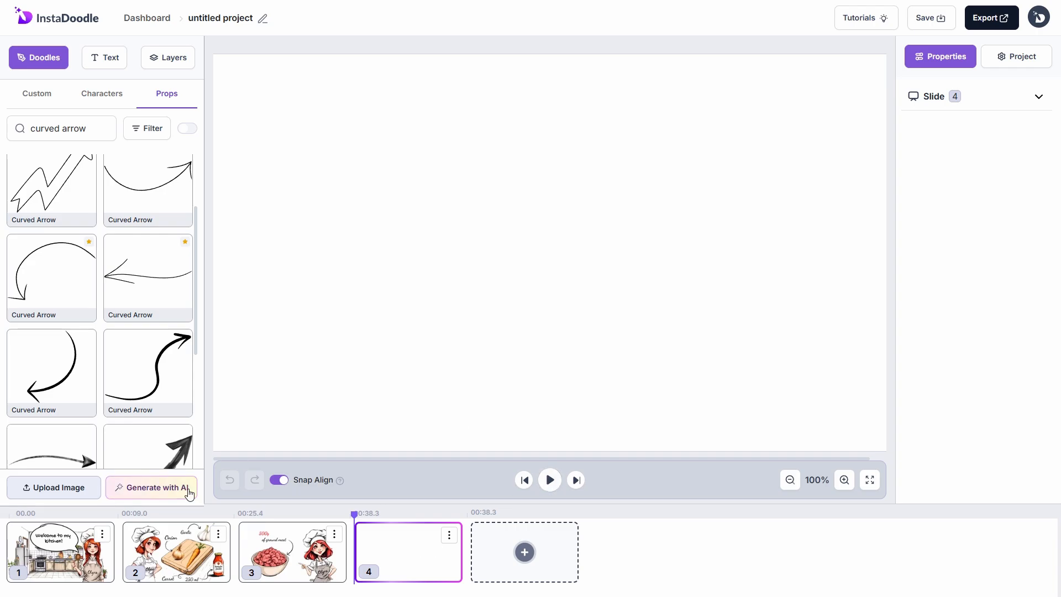
Step: Generate the chef with one hand on her hip and one on her lips; add the second result
left_click(190, 493)
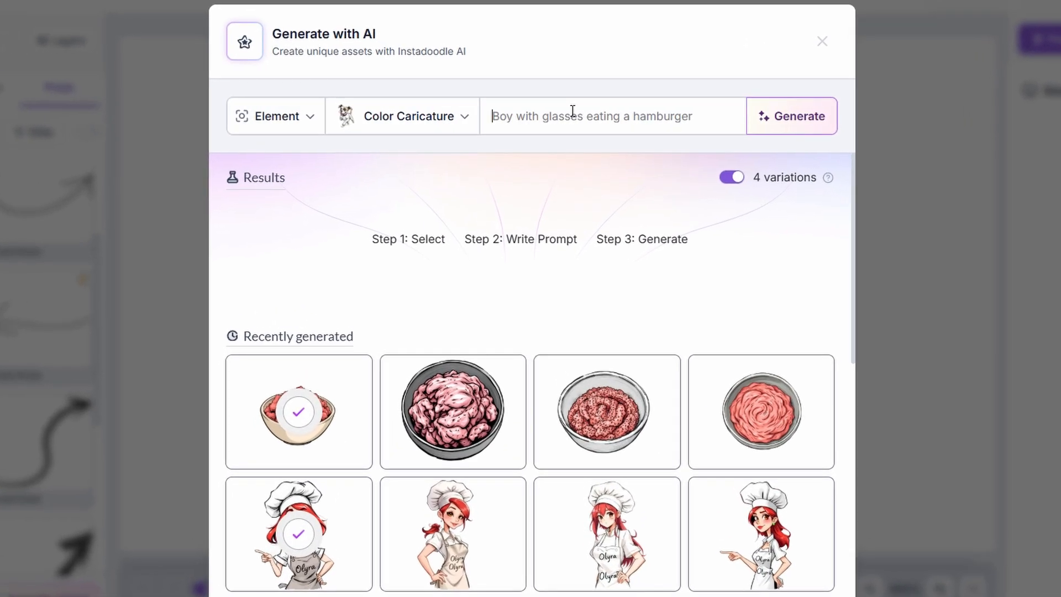
key("ctrl+v")
type("one hand is resting on h")
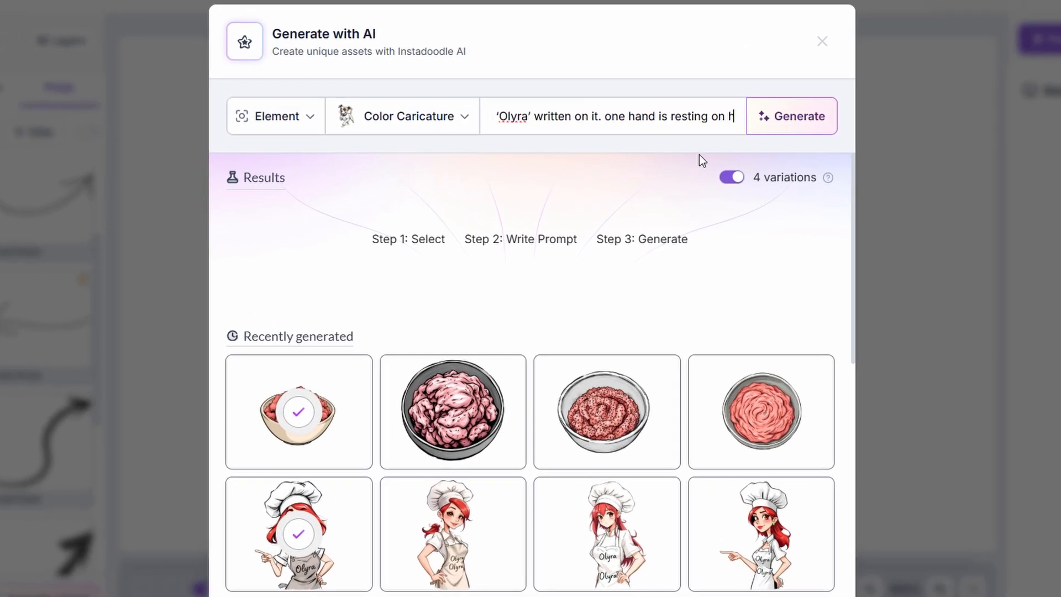
type("er hip, while the other is gently placed on her lips")
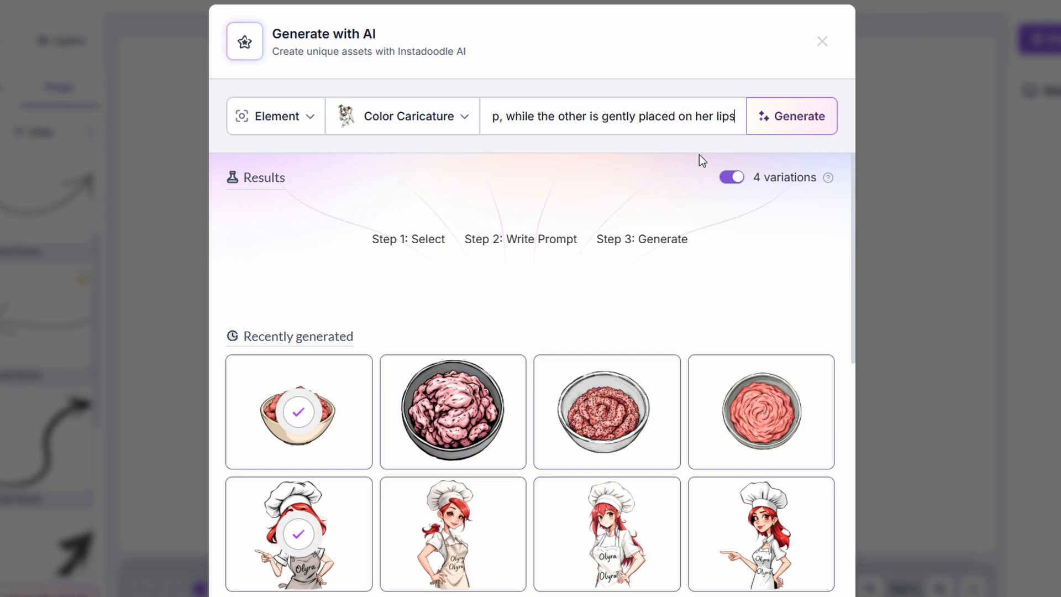
key("Return")
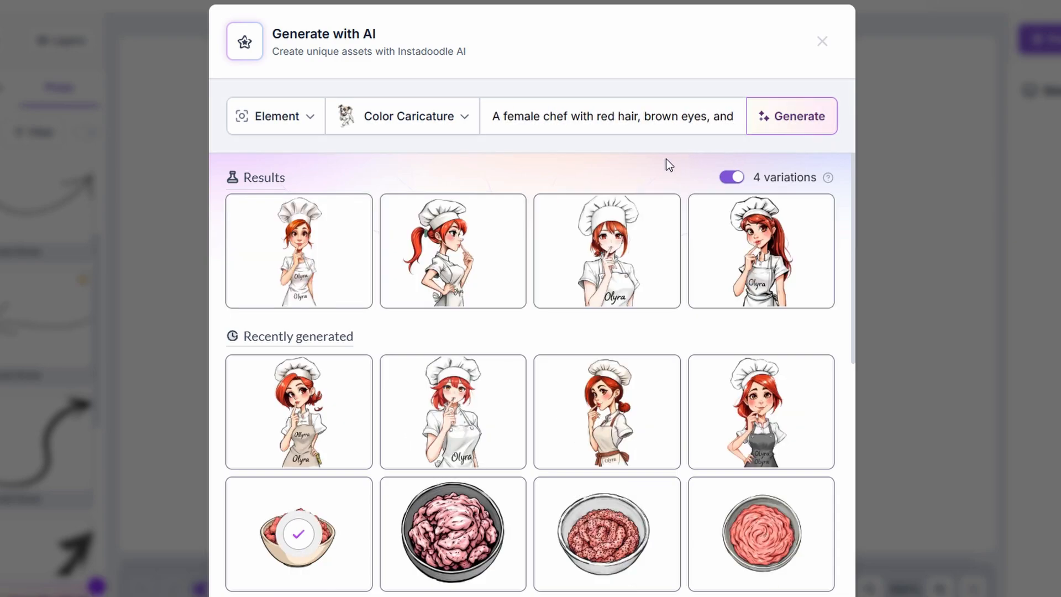
left_click(453, 250)
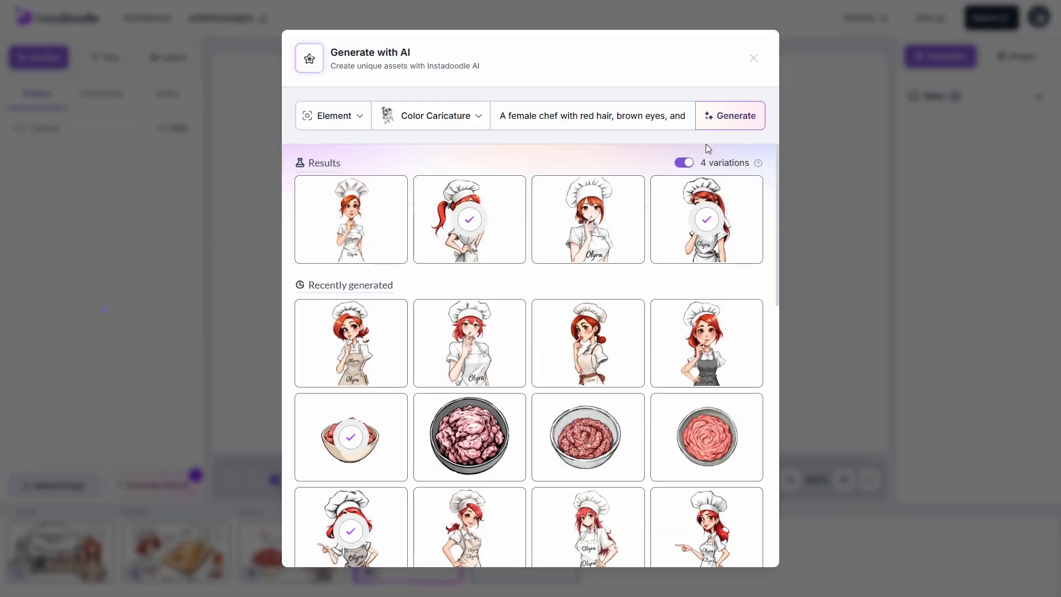
left_click(753, 58)
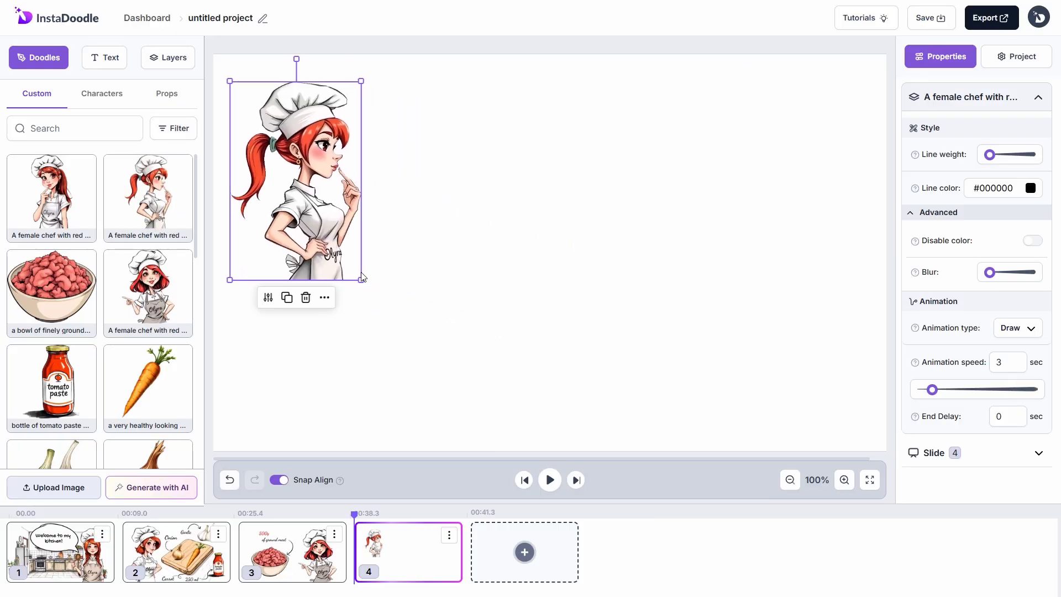
Step: Set the chef's animation to Pop In with speed 1 and a 0.5 s end delay
left_click(1014, 333)
left_click(997, 479)
left_click_drag(1006, 363, 987, 363)
type("1")
left_click_drag(1005, 416, 994, 416)
type("0.5")
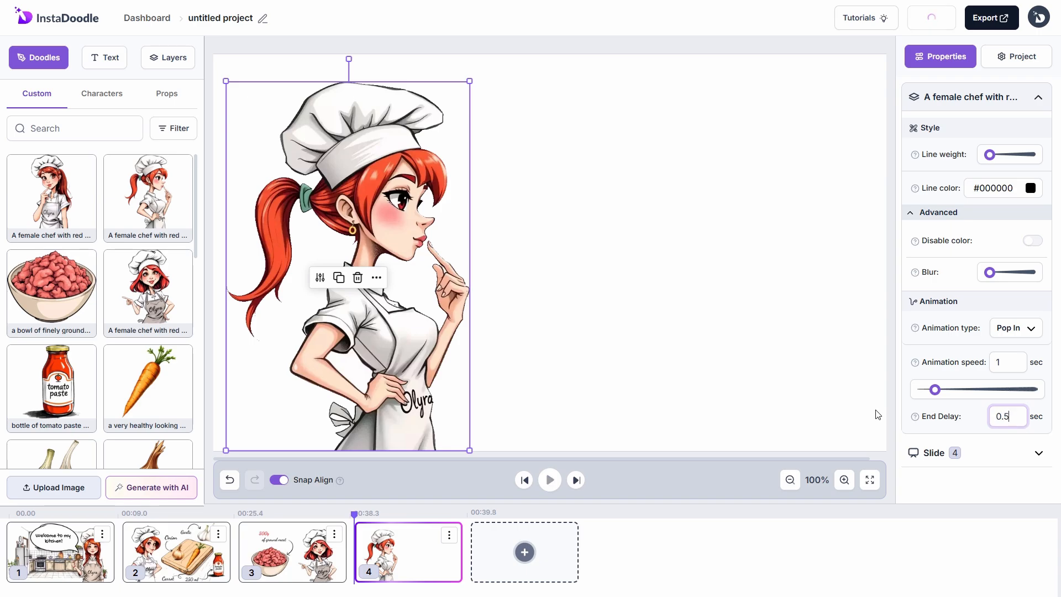
left_click(543, 395)
left_click(166, 486)
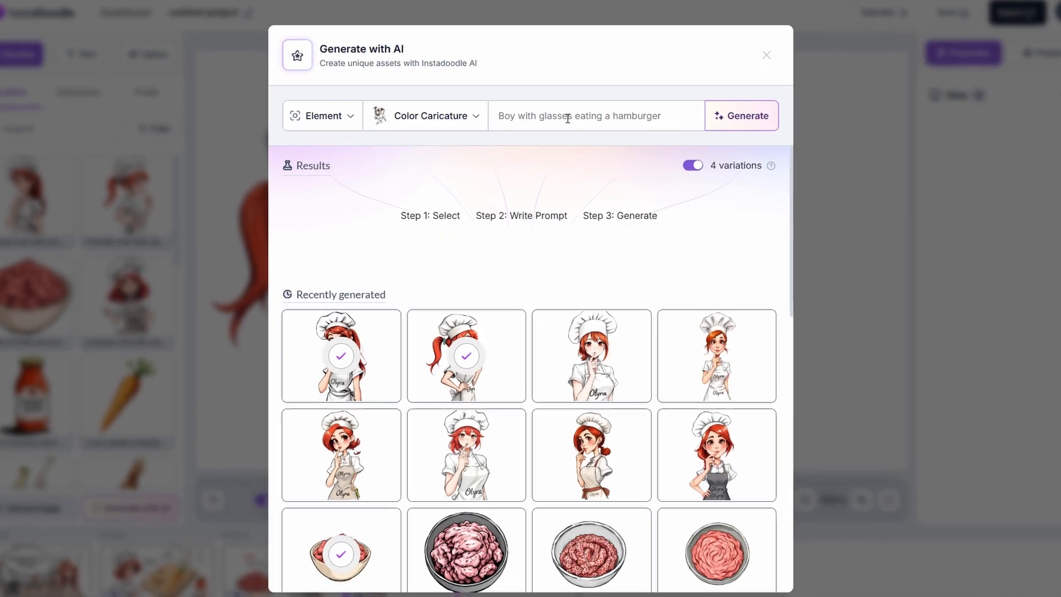
Step: Generate a packaged Parmesan wedge, place it small at the upper right, and set speed 1
type("a ")
type("wedge of Parmesan cheese in its original packaging. The packaging is plastic, showing the golden, hard texture of the cheese")
type(", with a label indicating the brand and product details")
key("Return")
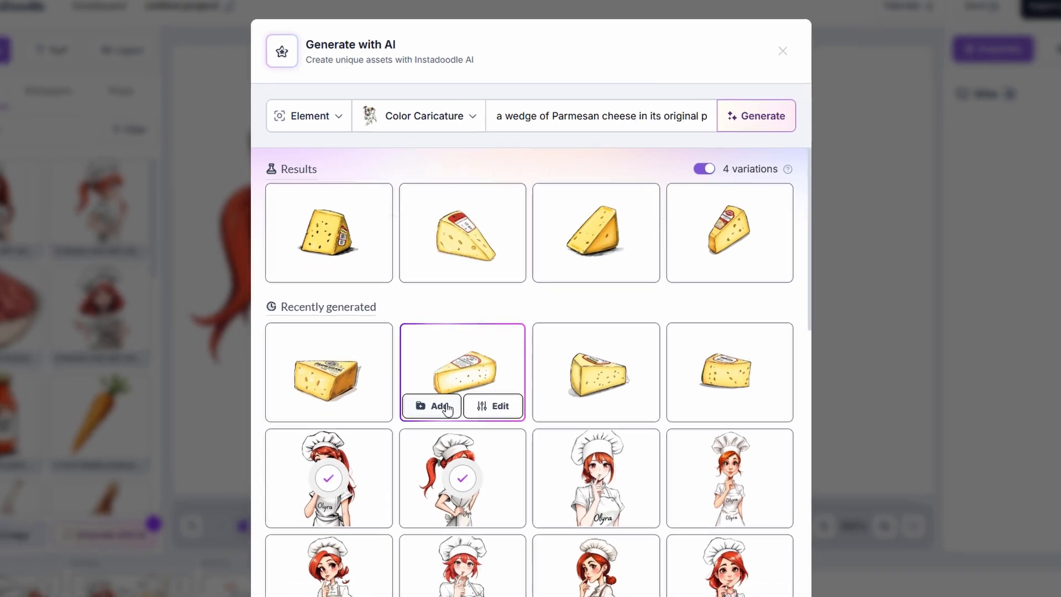
left_click(411, 449)
left_click(822, 42)
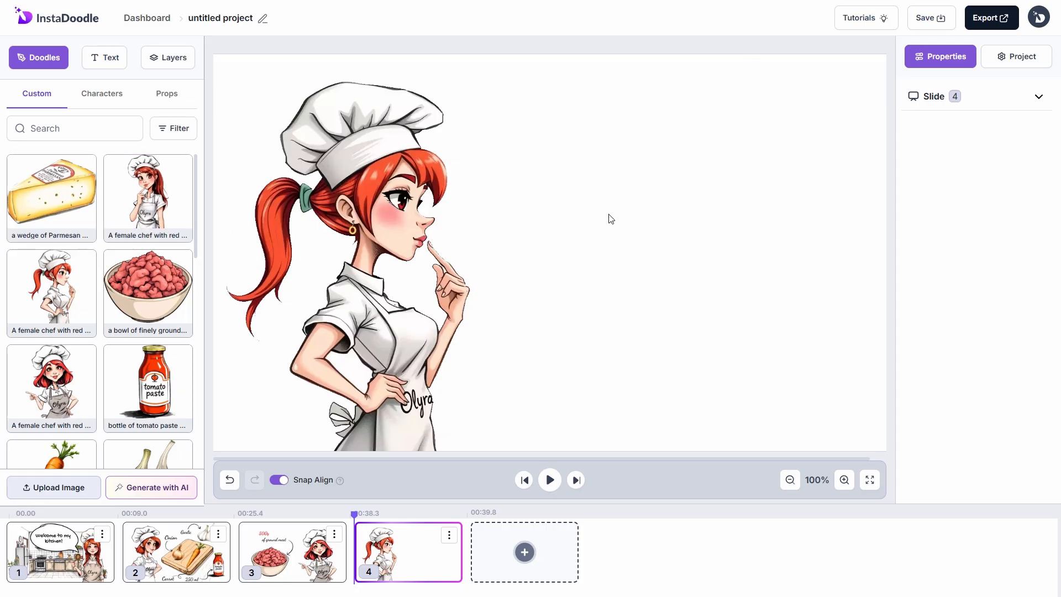
left_click_drag(625, 217, 778, 144)
left_click_drag(564, 81, 693, 172)
left_click_drag(751, 215, 752, 149)
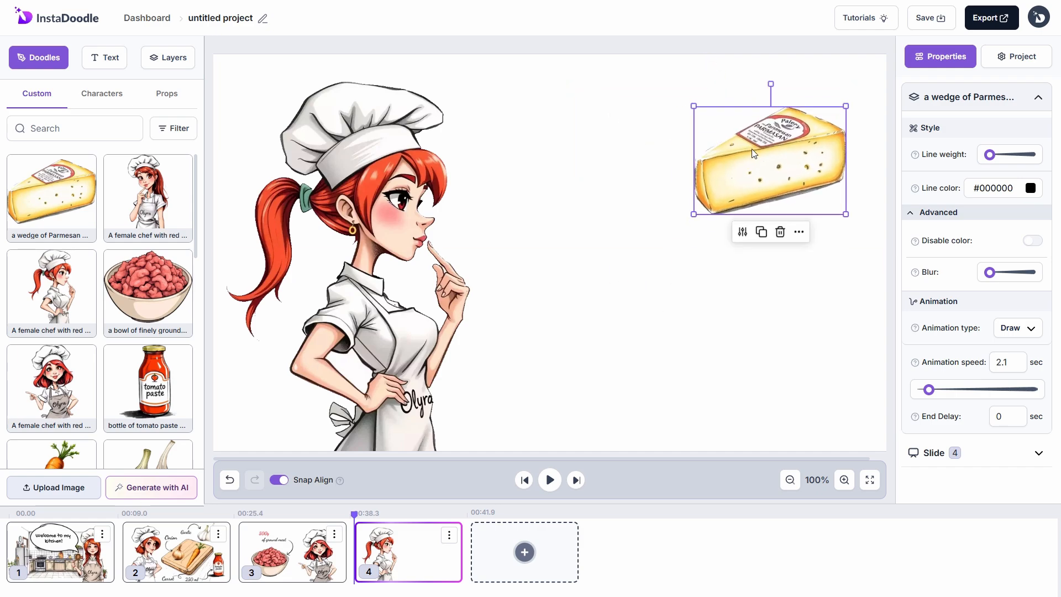
double_click(1001, 362)
type("1")
left_click(823, 282)
Step: Generate an uncooked spaghetti package and place the fourth result in the slide centre
left_click(183, 487)
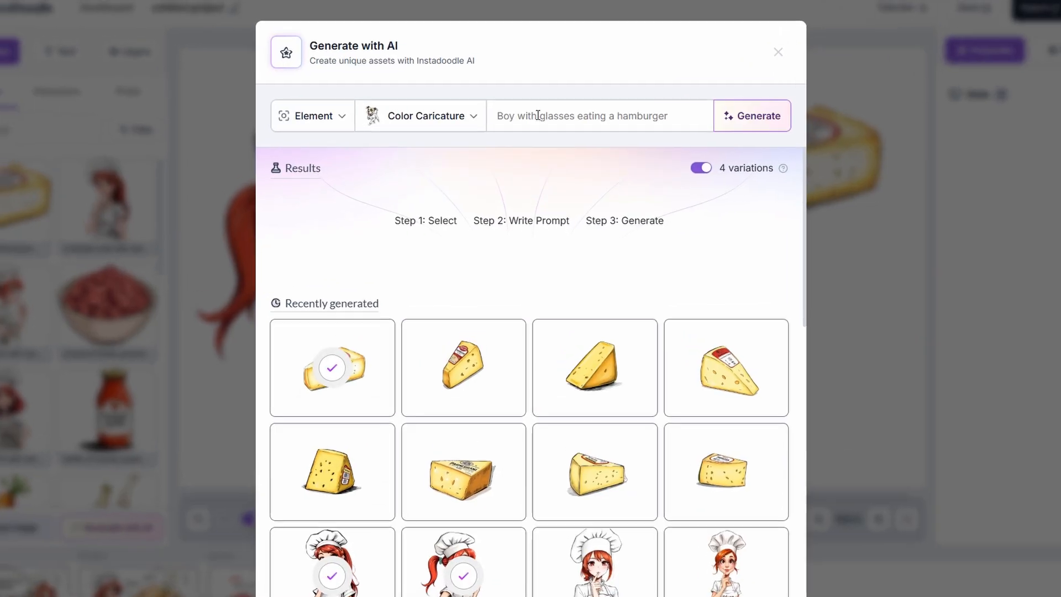
left_click(537, 117)
type("a package of uncooked spaghetti, with the pasta visible through the transpare")
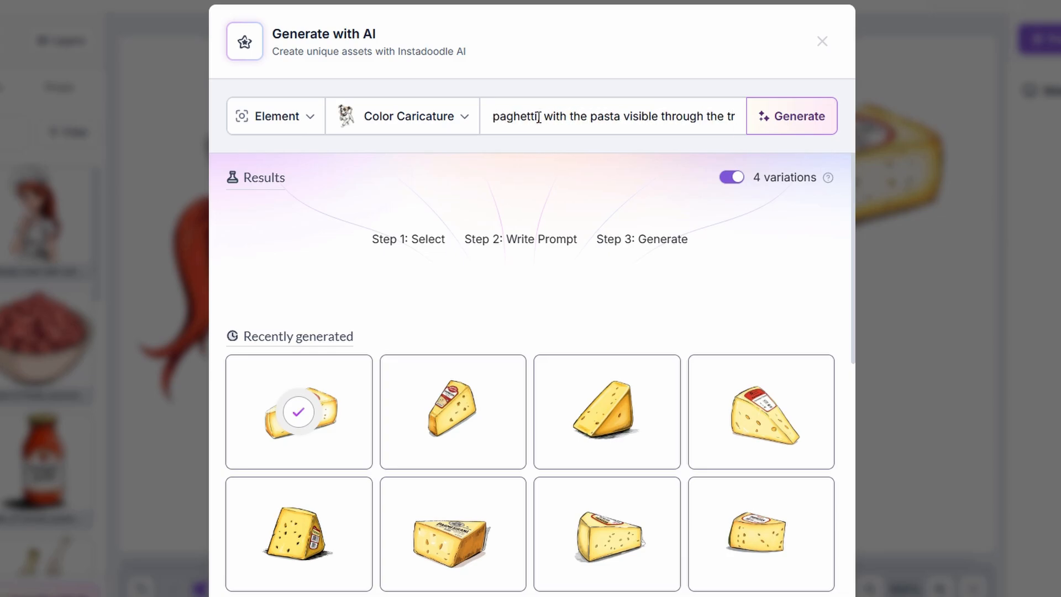
type("nt window")
key("Return")
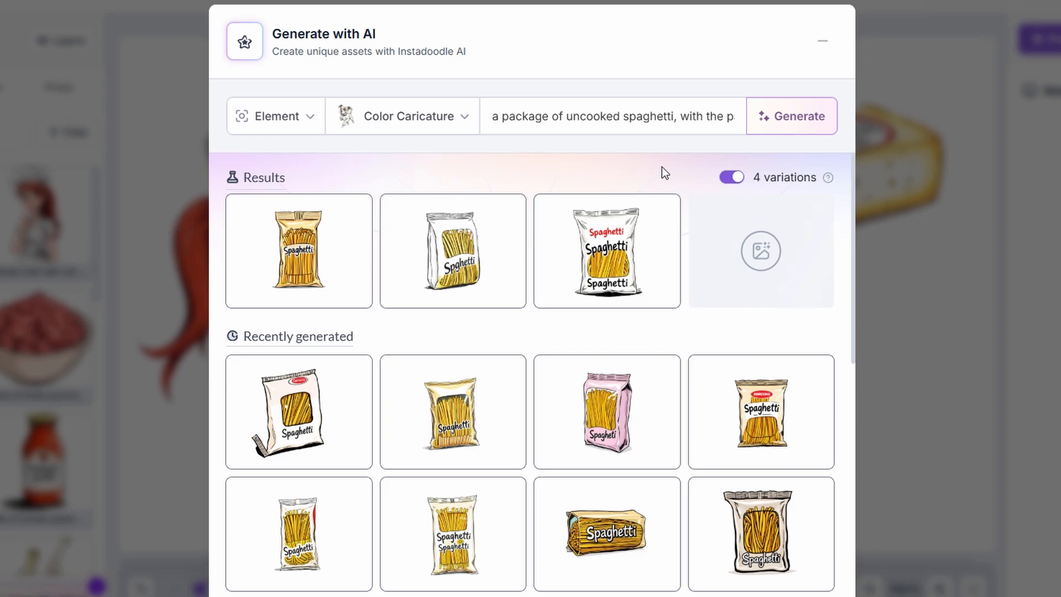
mouse_move(737, 289)
left_click(723, 272)
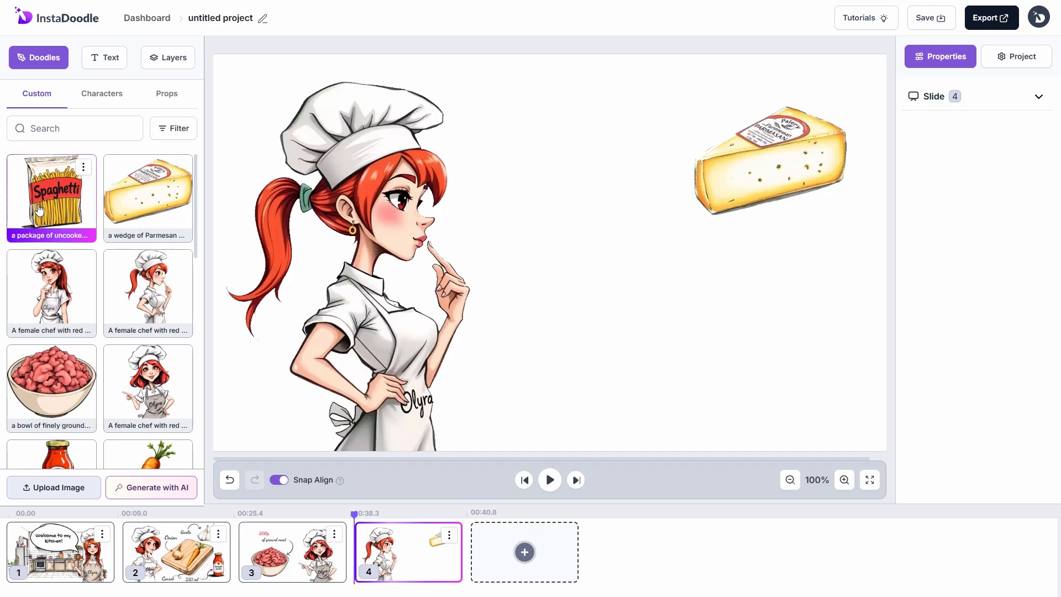
mouse_move(39, 209)
left_mouse_down()
mouse_move(587, 277)
mouse_move(631, 311)
left_mouse_up()
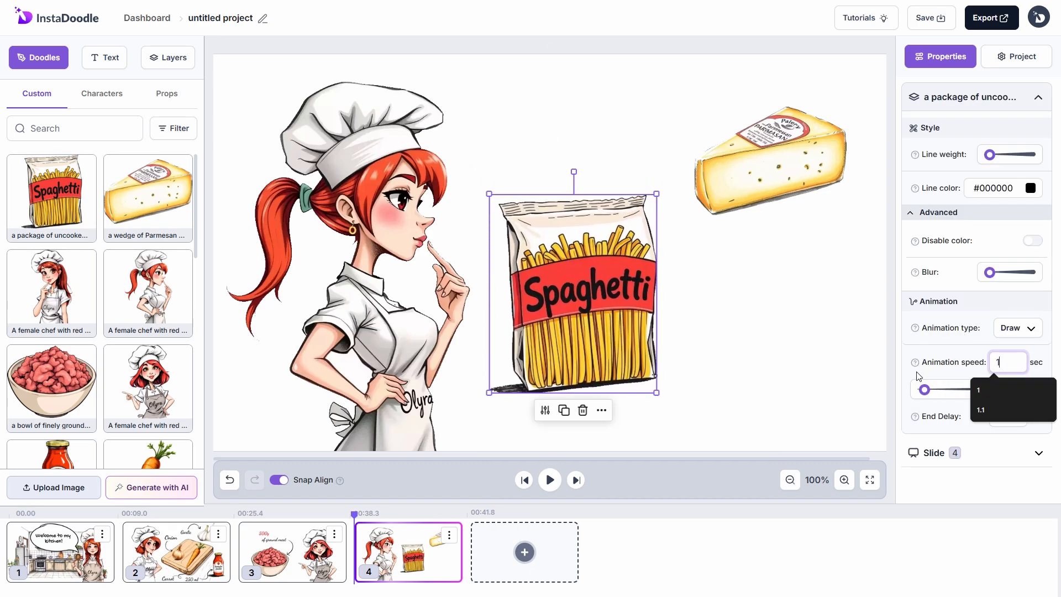
left_click(104, 57)
Step: Add a two-line Dancing Script label 'A wedge of Parmesan cheese' with Handwrite animation
left_click_drag(55, 239, 594, 129)
left_click(910, 150)
key("ctrl+a")
type("A wedge of Parmesan cheese")
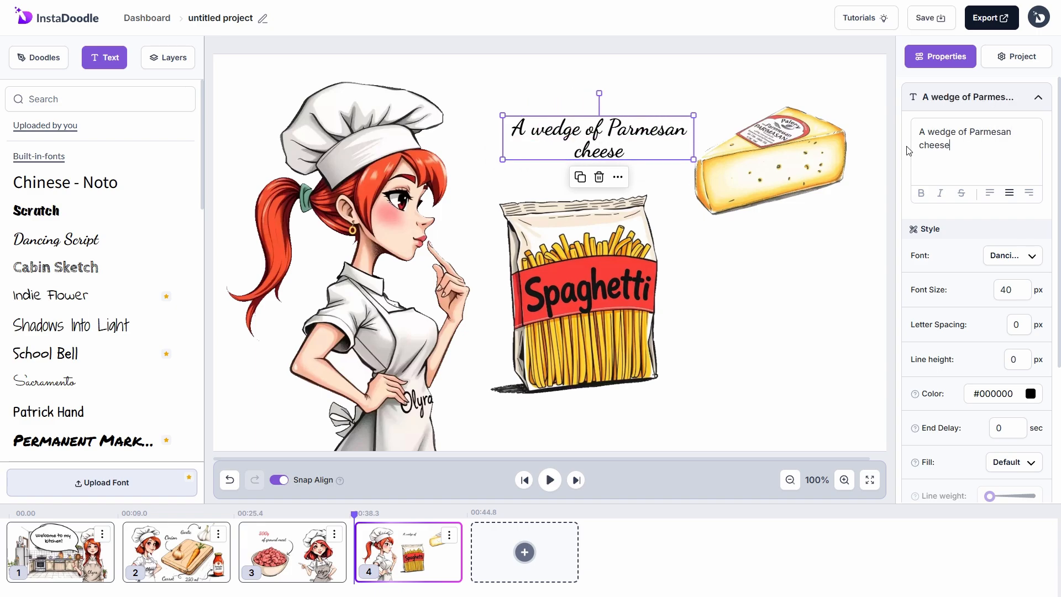
left_click(971, 134)
key("Return")
left_click(920, 158)
key("BackSpace")
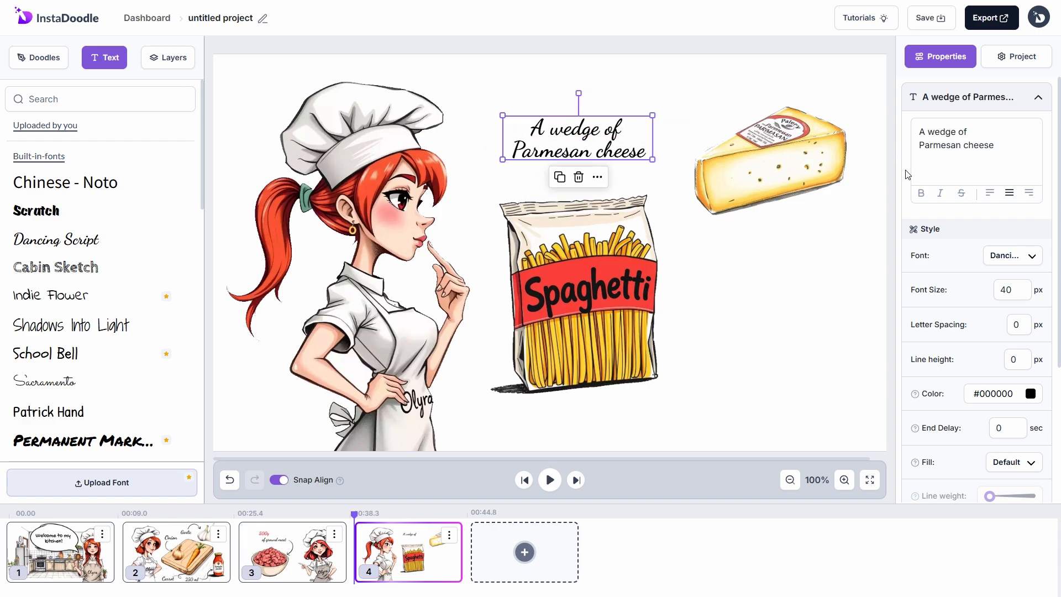
scroll(985, 407, "down", 4)
left_click(1016, 351)
left_click(1000, 429)
left_click_drag(1007, 413, 987, 413)
left_click(709, 316)
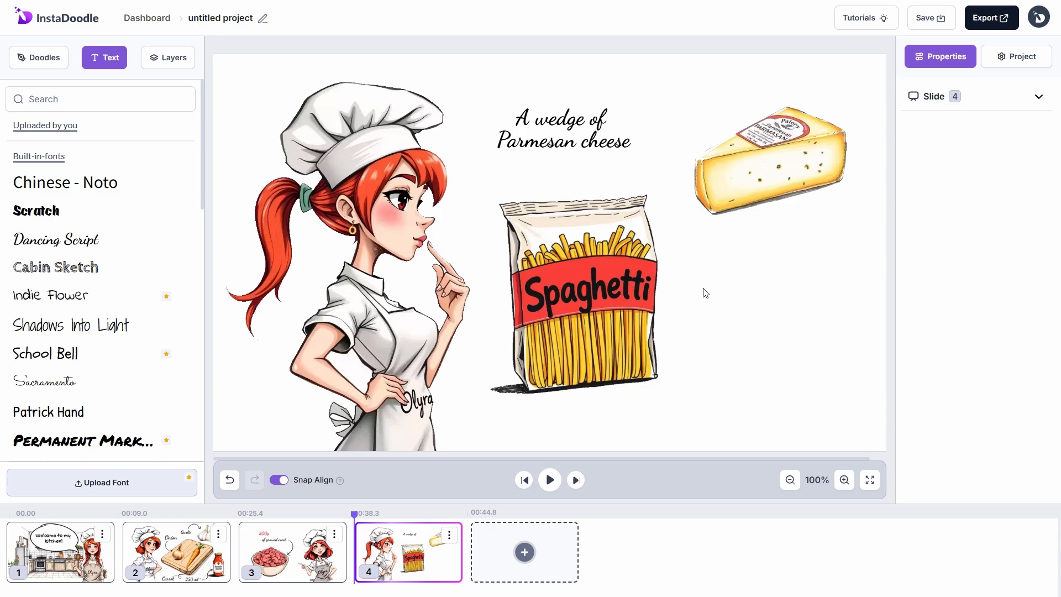
Step: Add a shrunken, rotated and flipped curved arrow pointing from the label to the cheese
left_click(39, 58)
scroll(151, 331, "down", 3)
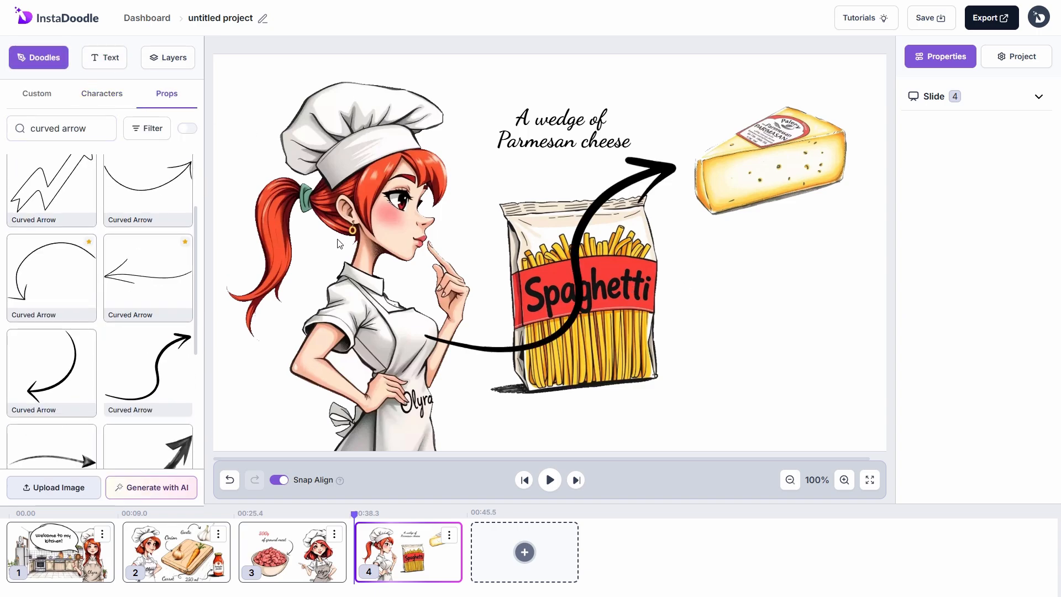
left_click(148, 365)
left_click_drag(679, 163, 492, 306)
left_click_drag(459, 331, 645, 150)
left_click_drag(645, 100, 663, 135)
left_click(690, 197)
left_click(718, 211)
left_click(689, 292)
Step: Add a red '500g' label beside the spaghetti with 'of spaghetti' beneath it
left_click(104, 58)
left_click(56, 239)
left_click_drag(979, 131, 909, 168)
type("500g")
left_click(1031, 394)
left_click(1027, 427)
left_click_drag(747, 277, 787, 291)
left_click(85, 244)
left_click_drag(984, 132, 915, 162)
type("of spaghetti")
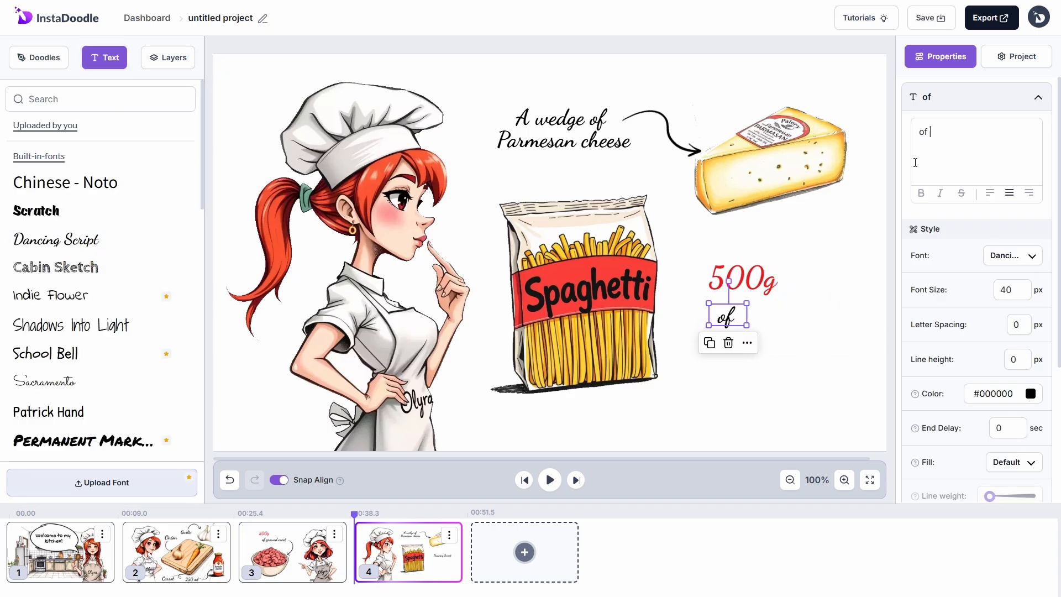
left_click_drag(764, 316, 787, 312)
Step: Give the '500g' and 'of spaghetti' labels Handwrite animation at speed 1
left_click(39, 57)
left_click_drag(744, 278, 752, 278)
scroll(954, 345, "down", 4)
left_click_drag(1005, 413, 974, 413)
type("1")
left_click(1013, 350)
left_click(1009, 429)
left_click(806, 314)
type("1")
left_click(818, 396)
Step: Add a shrunken, left-pointing Arrow Swirl beside the spaghetti package
scroll(144, 339, "down", 1)
scroll(145, 340, "up", 3)
left_click(103, 128)
left_click(147, 195)
left_click_drag(553, 251, 586, 317)
left_click_drag(732, 219, 496, 438)
left_click_drag(488, 393, 703, 339)
left_click_drag(703, 386, 691, 384)
left_click(785, 387)
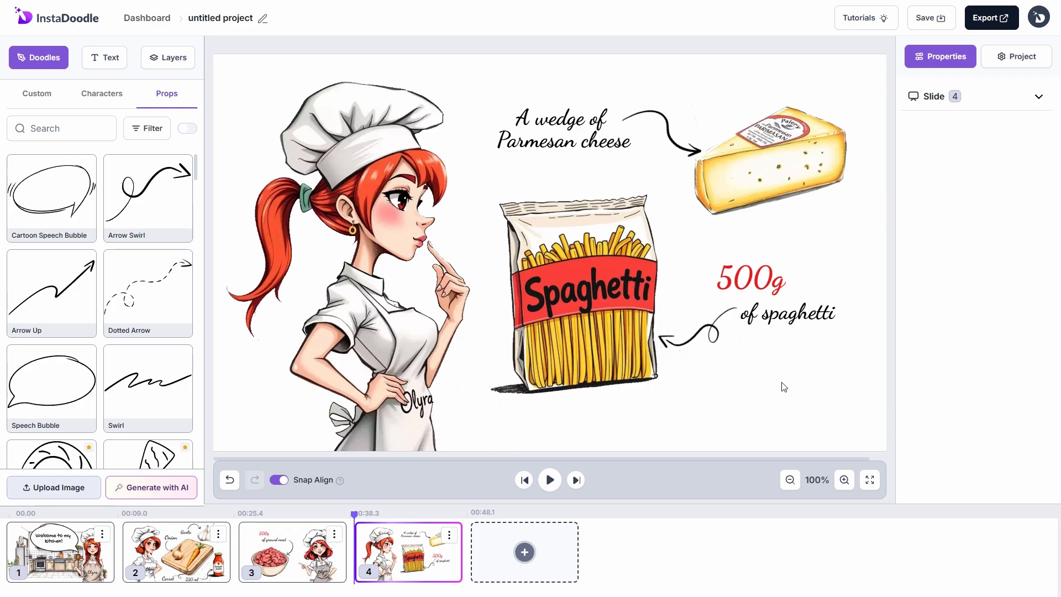
left_click(964, 105)
Step: Generate a Sophie voiceover about adding spaghetti and Parmesan and attach it to slide 4
left_click(981, 333)
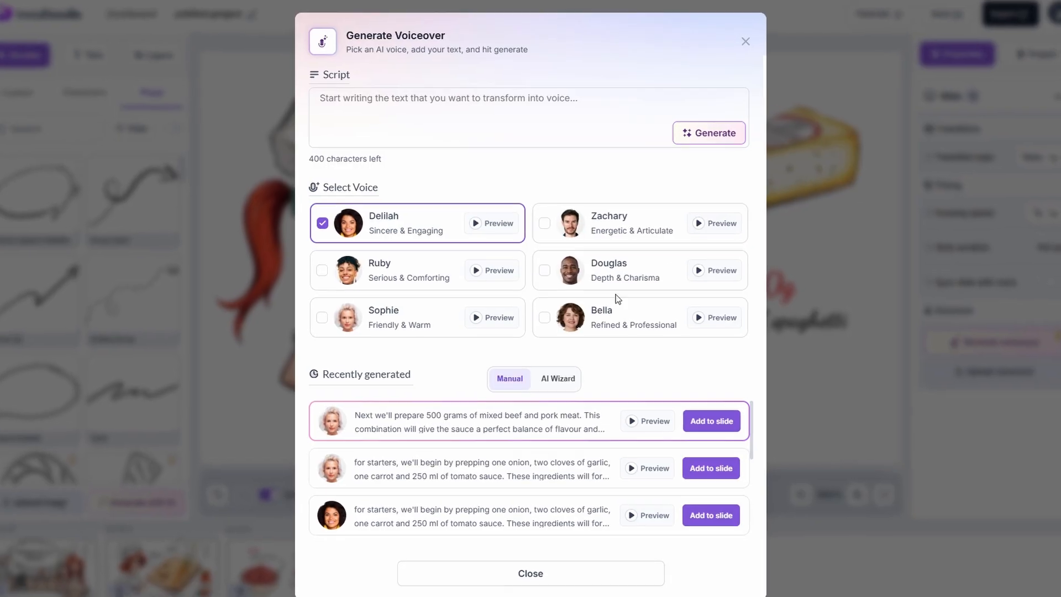
left_click(312, 323)
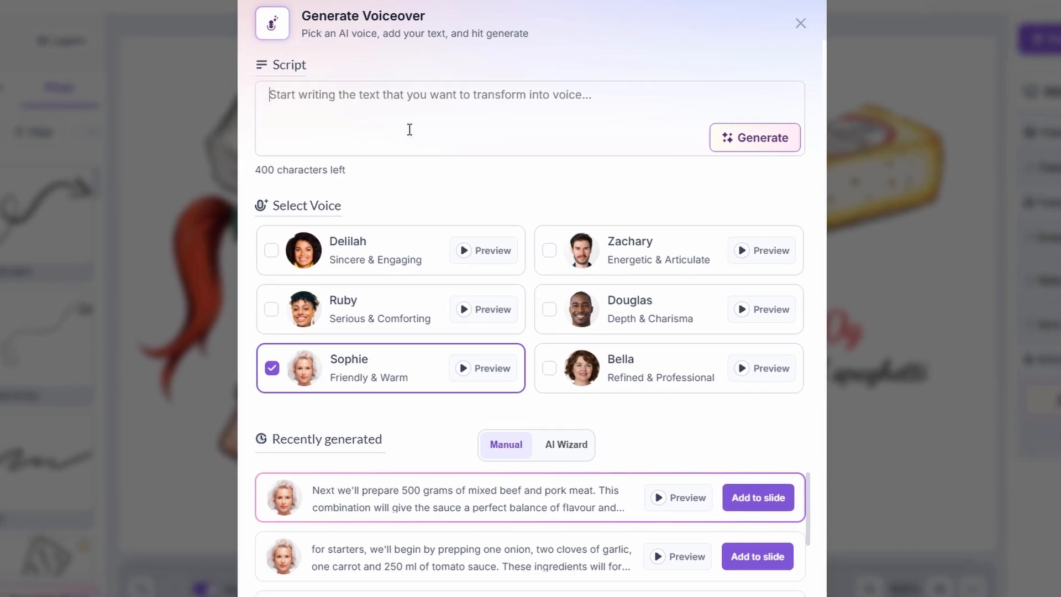
left_click(410, 129)
type("Let's not forget the spaghet")
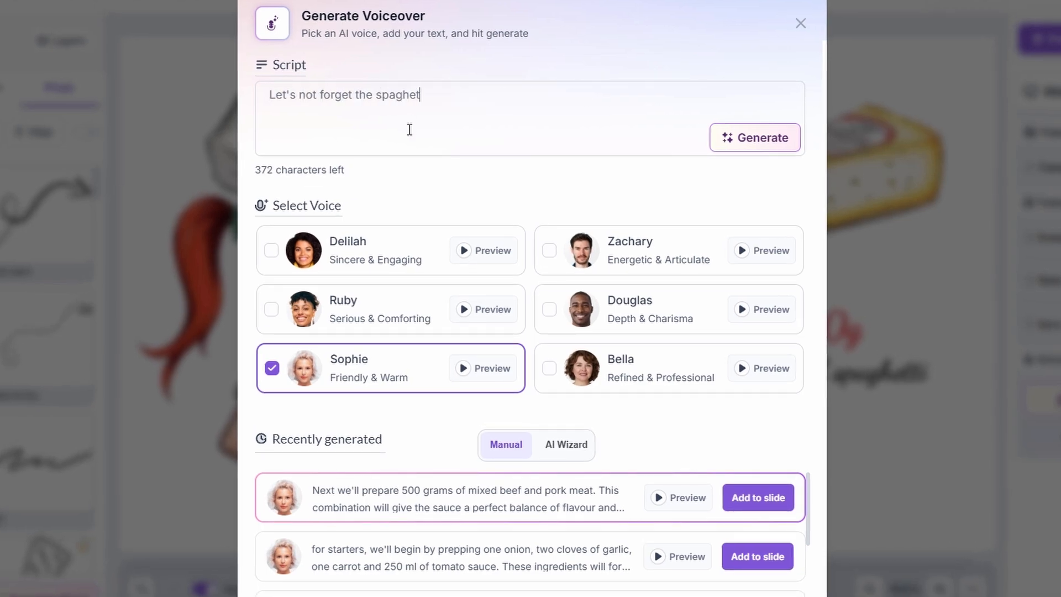
type("ti, and for an even better flavour, we'll also add some Parmesan cheese.")
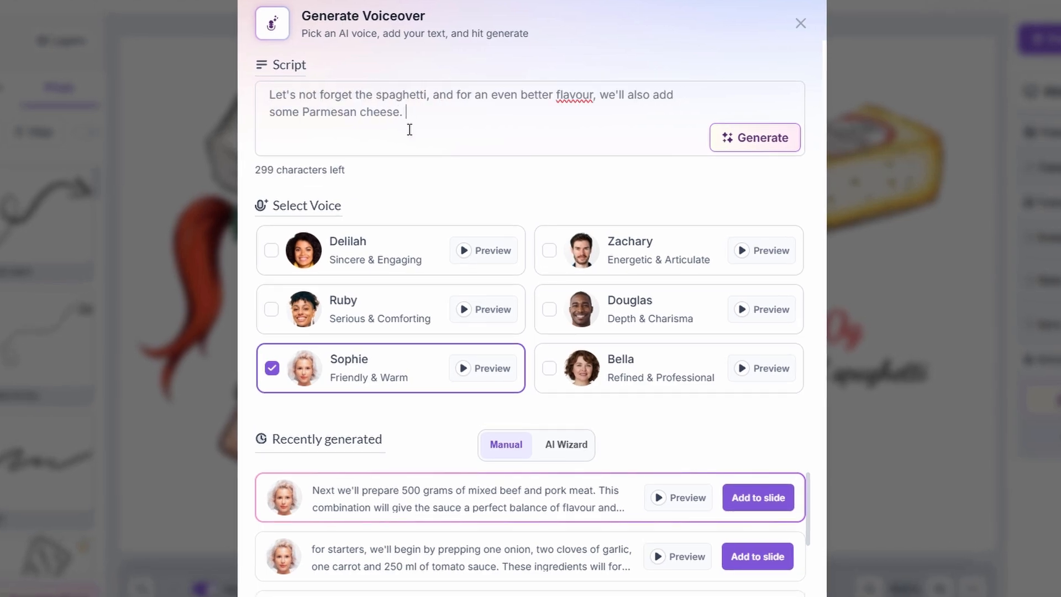
type(" This will elevate the dish and bring out the rich, savoury taste of the Bolognese sauce.")
left_click(749, 138)
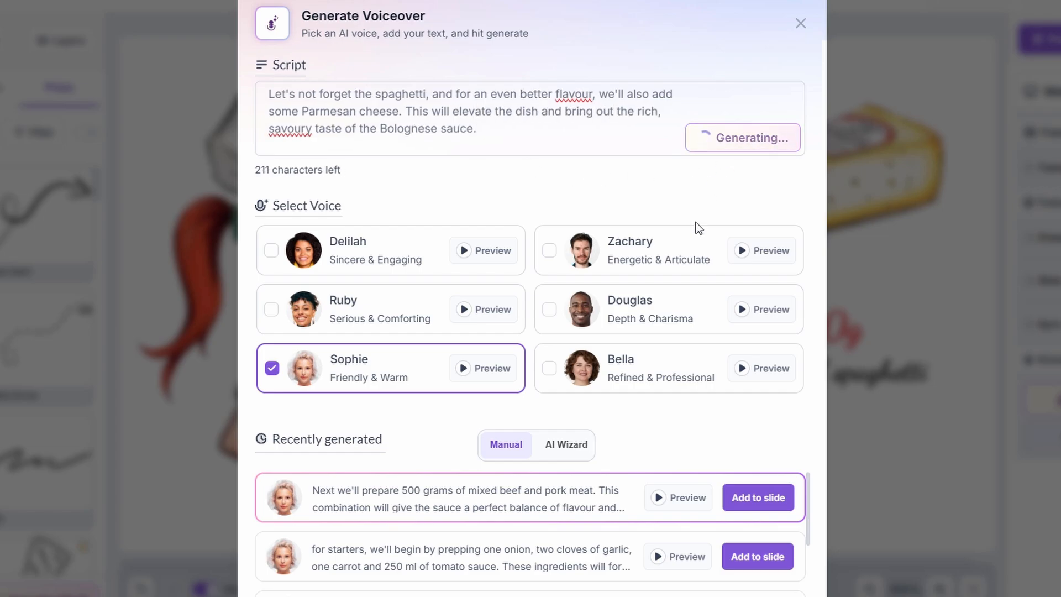
left_click(758, 498)
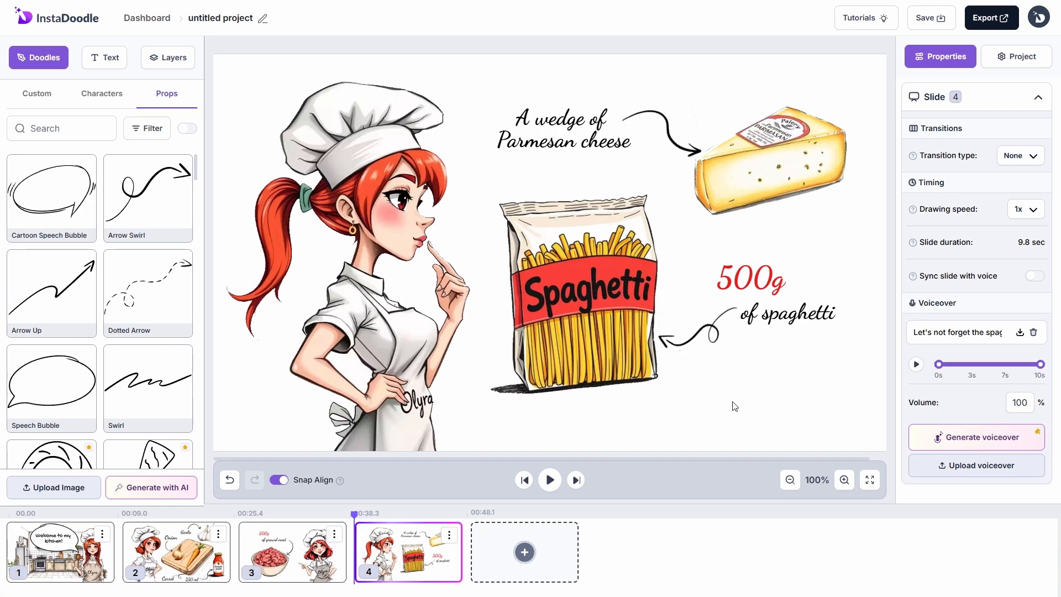
Step: Set the Arrow Swirl's animation speed to 0.5 and end delay to 2
left_click(168, 57)
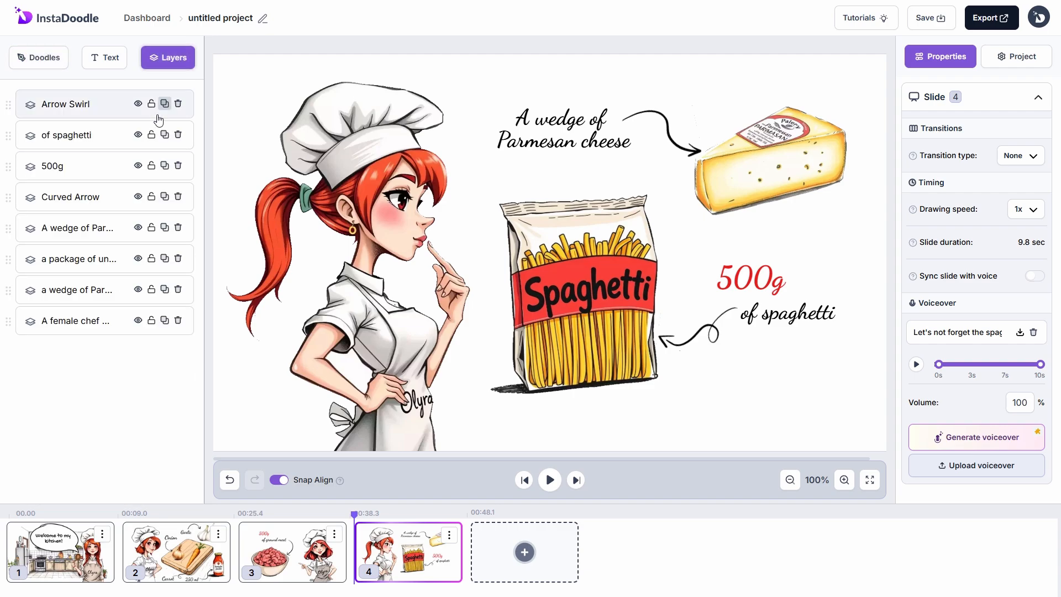
left_click(111, 104)
left_click_drag(1011, 331, 997, 333)
type("0.5")
left_click_drag(1008, 384, 986, 385)
type("2")
left_click(862, 359)
Step: Give slide 4 a Wipe transition and add blank slide 5 after it
left_click(39, 58)
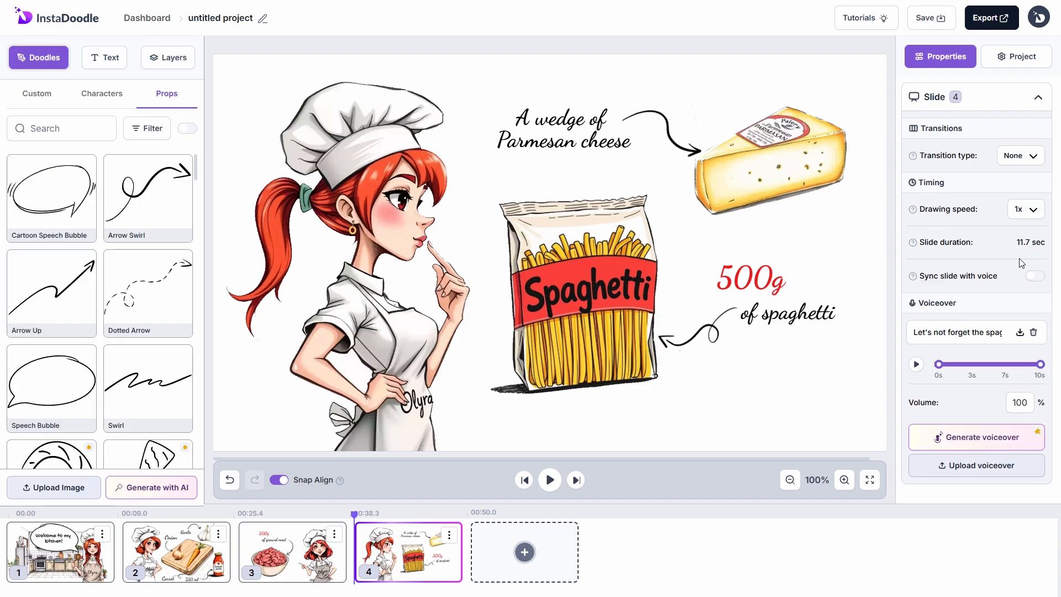
left_click(1018, 156)
left_click(1006, 245)
left_click(524, 552)
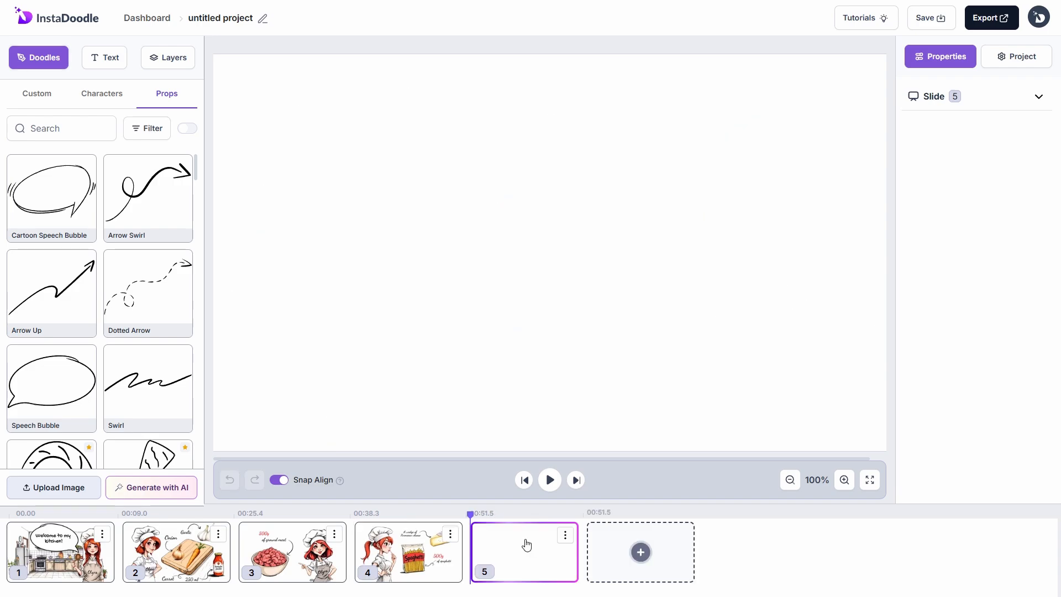
Step: Generate the chef with arms crossed and a focused expression, place her, and set Wipe animation
left_click(151, 487)
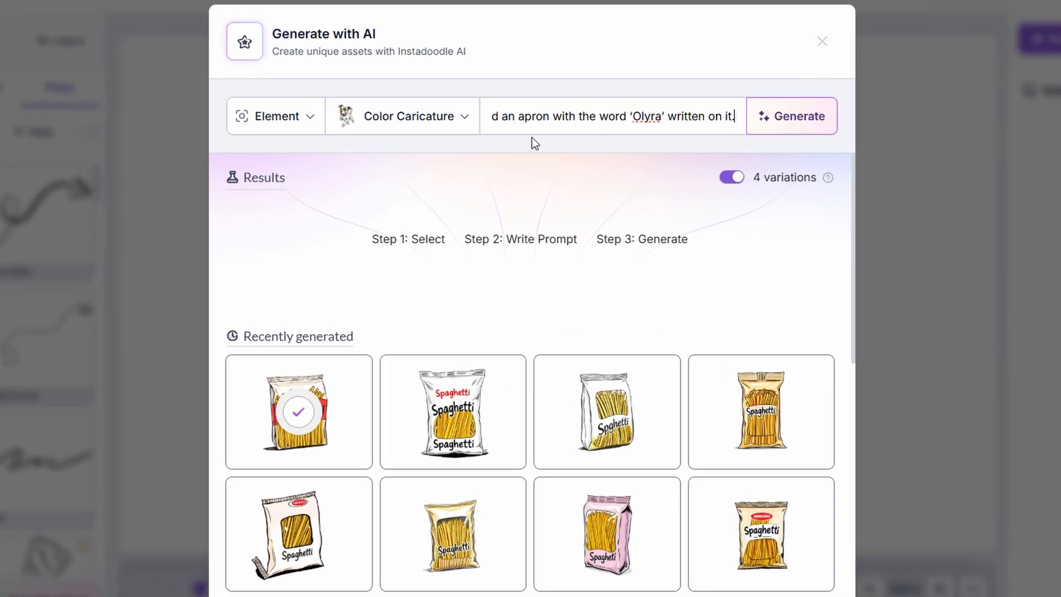
type("Both of her hands are crossed in front of her, with a focused expres")
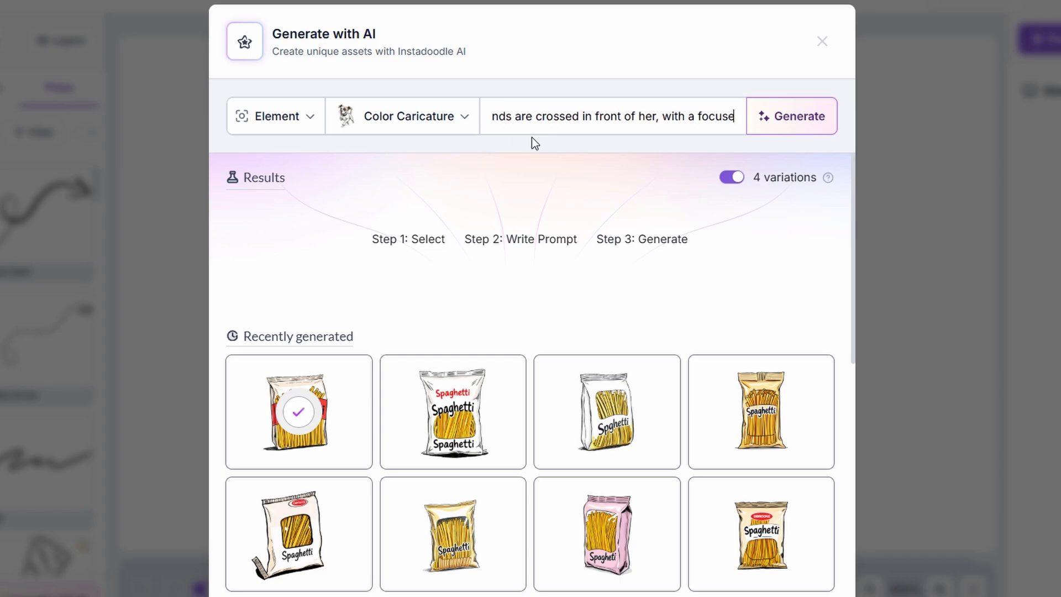
type("sion on her face")
key("Return")
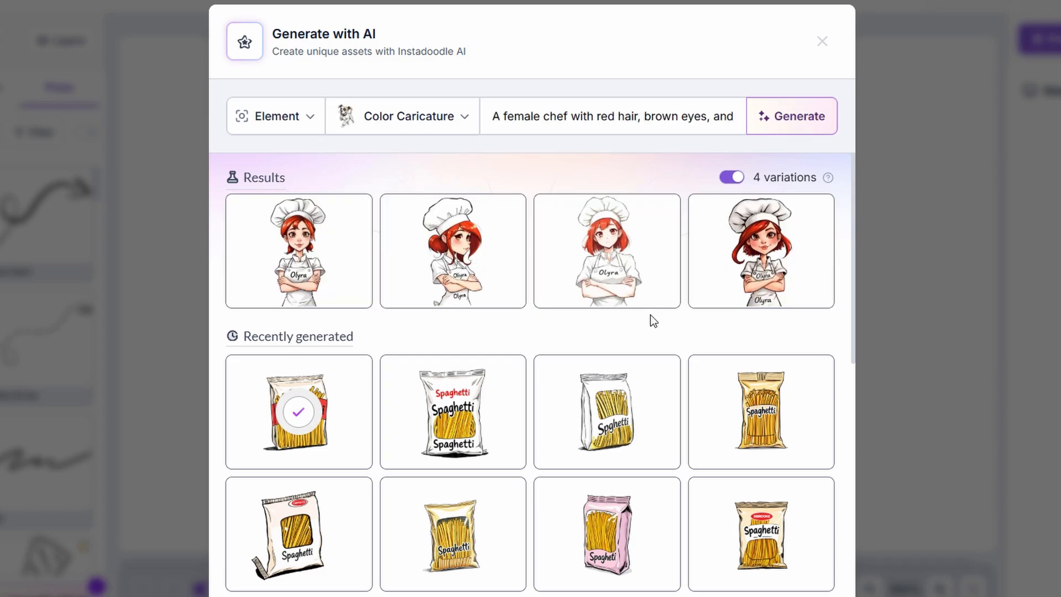
left_click(290, 289)
left_click(822, 41)
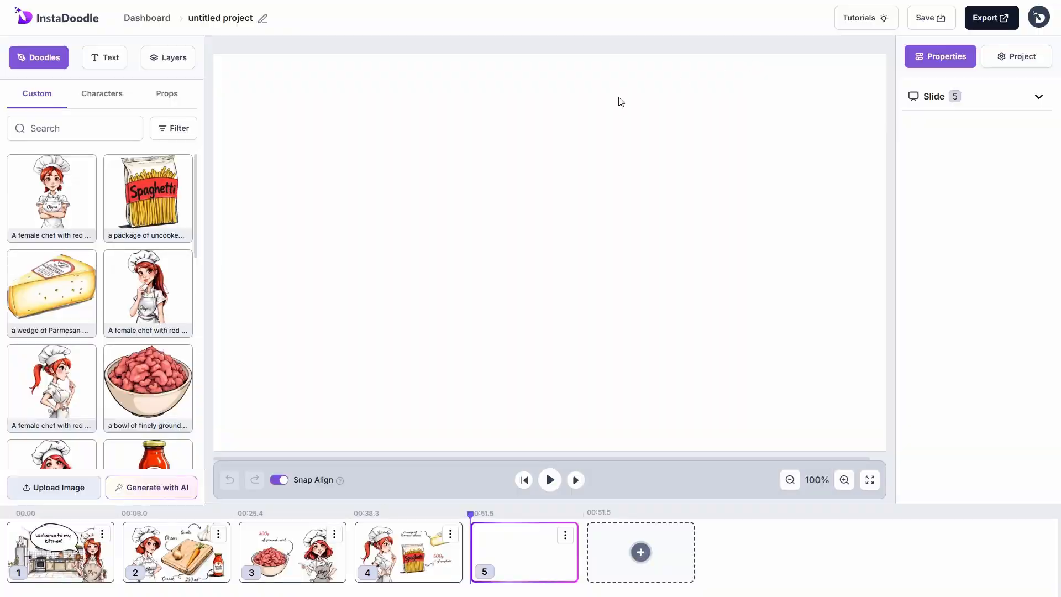
left_click(71, 204)
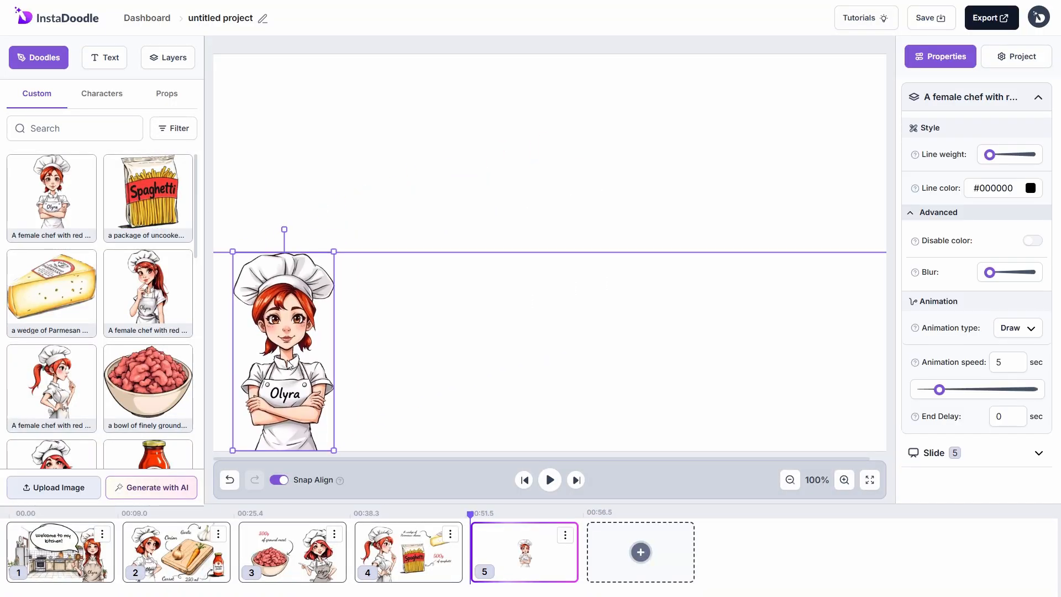
left_click(1017, 328)
left_click(1007, 402)
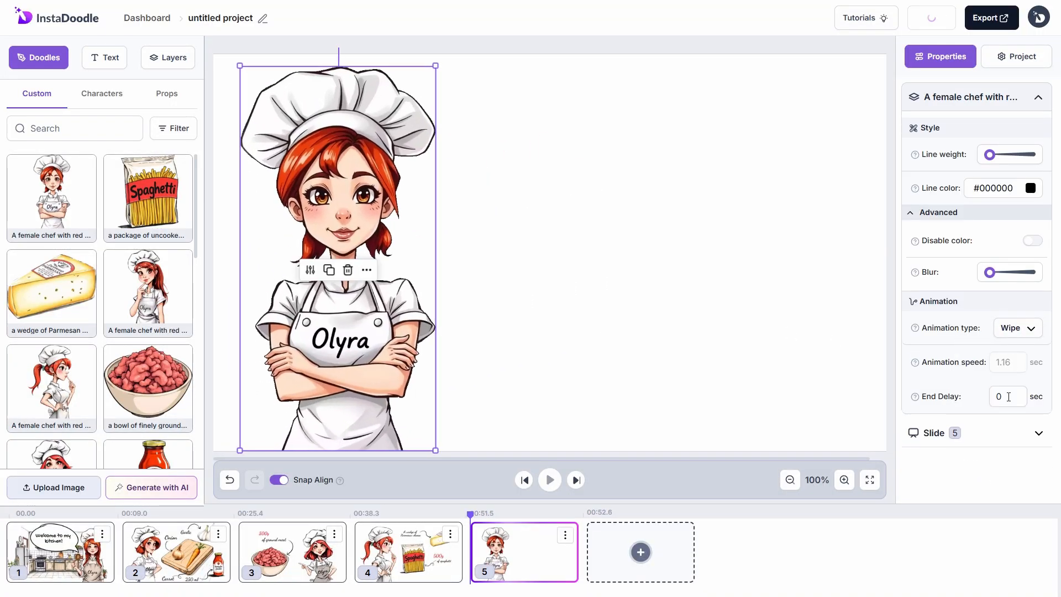
left_click(691, 359)
Step: Generate a pot of boiling spaghetti at the lower right with speed and end delay 1.5
left_click(184, 486)
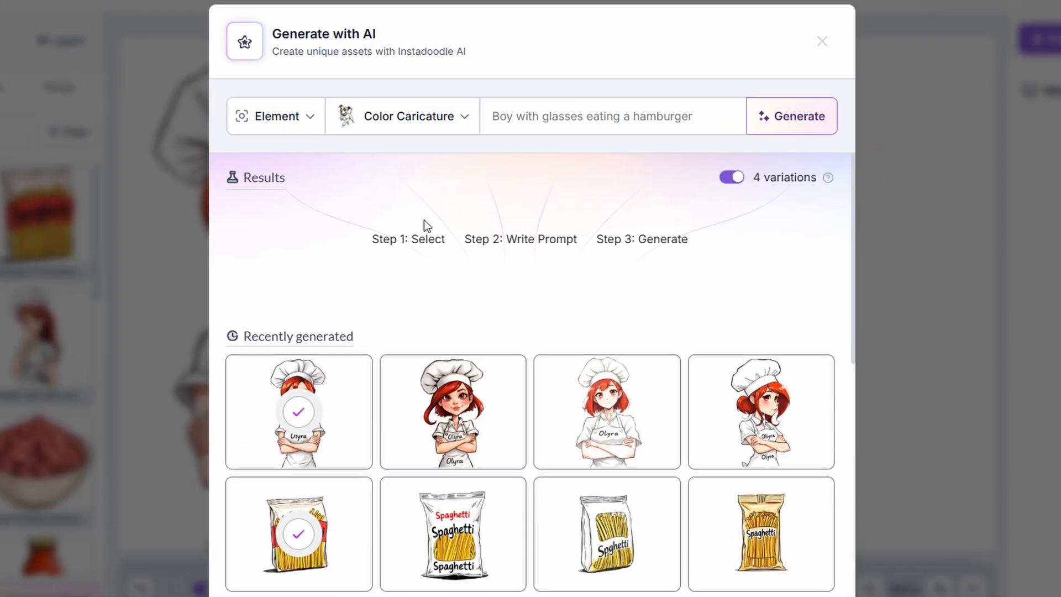
left_click(507, 120)
type("a harge pot of boiling water with uncooked spaghetti partially submerged, steam rising gent")
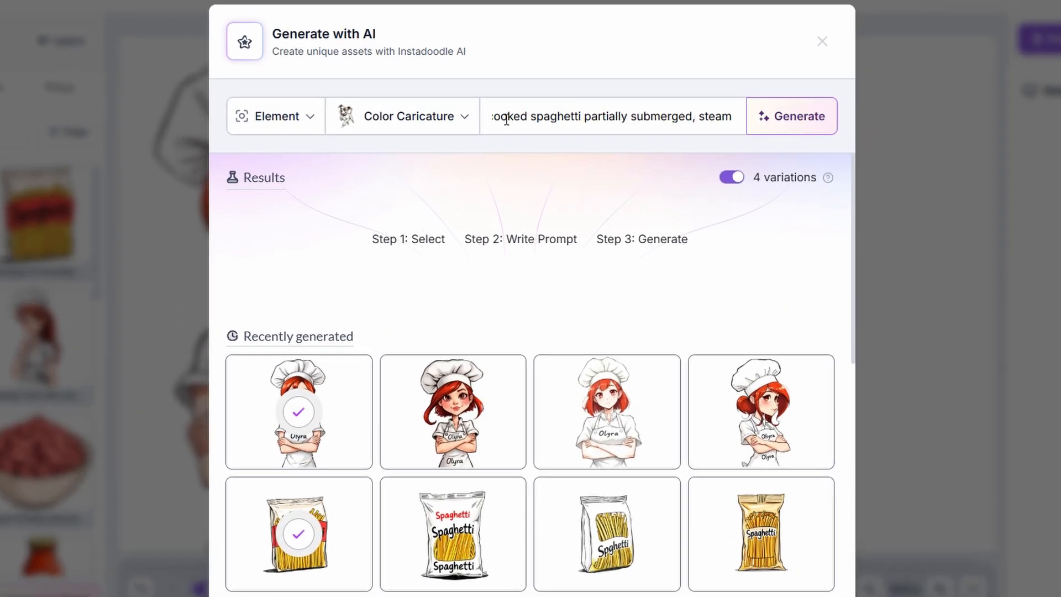
type("ly from the surface")
key("Return")
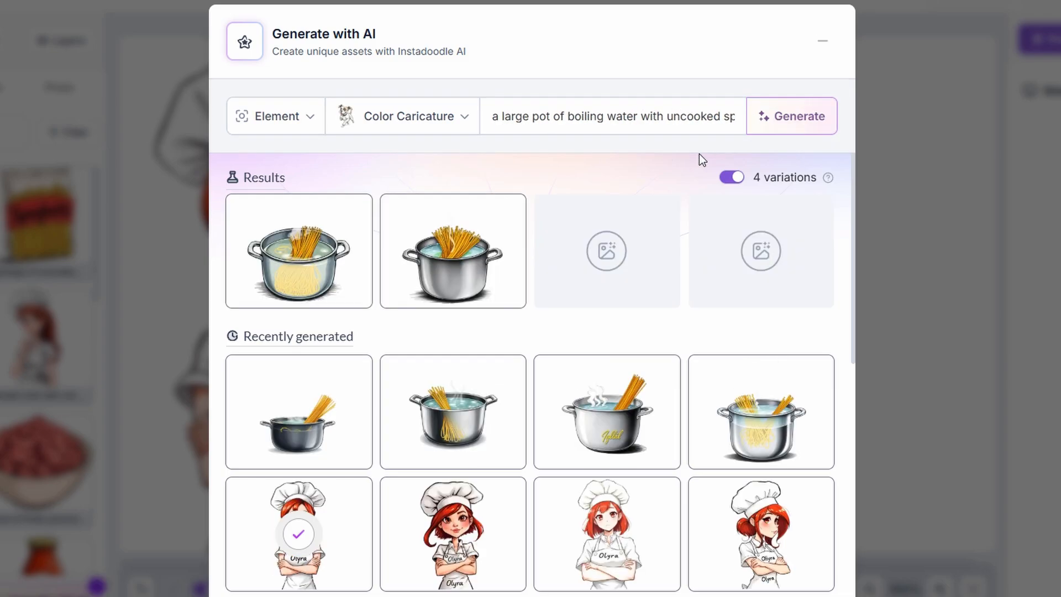
left_click(427, 289)
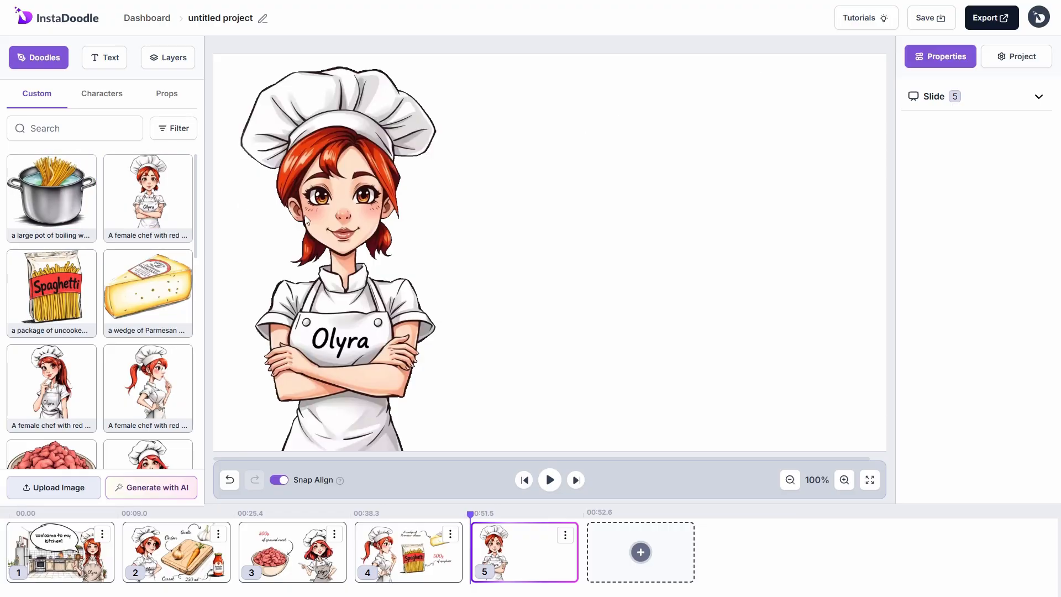
left_click_drag(607, 305, 727, 386)
left_click_drag(1010, 363, 989, 363)
type("1.5")
left_click_drag(1004, 417, 981, 421)
type("1.5")
left_click(489, 344)
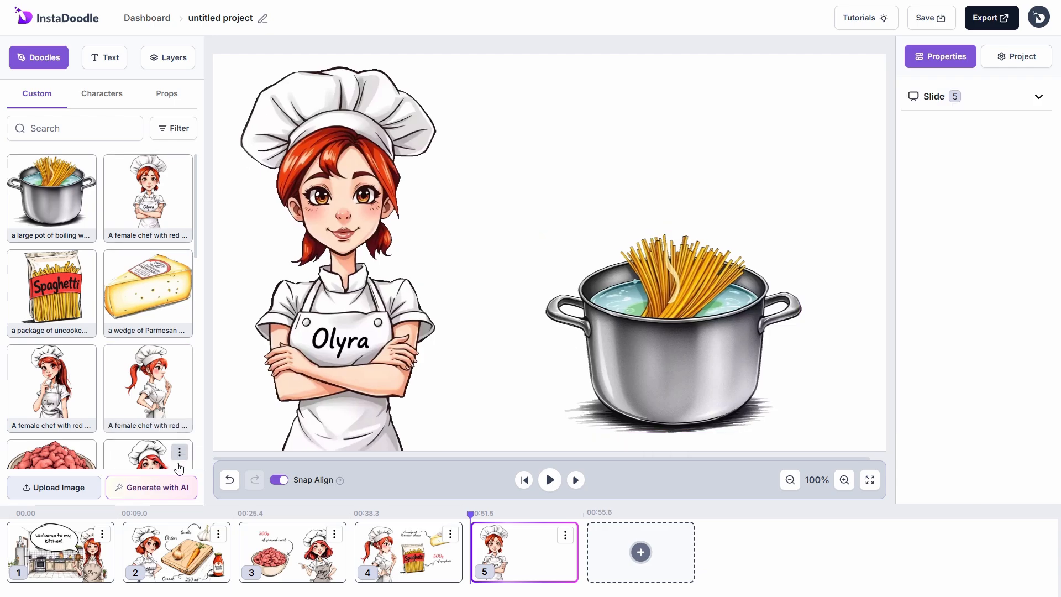
left_click(152, 487)
left_click(313, 112)
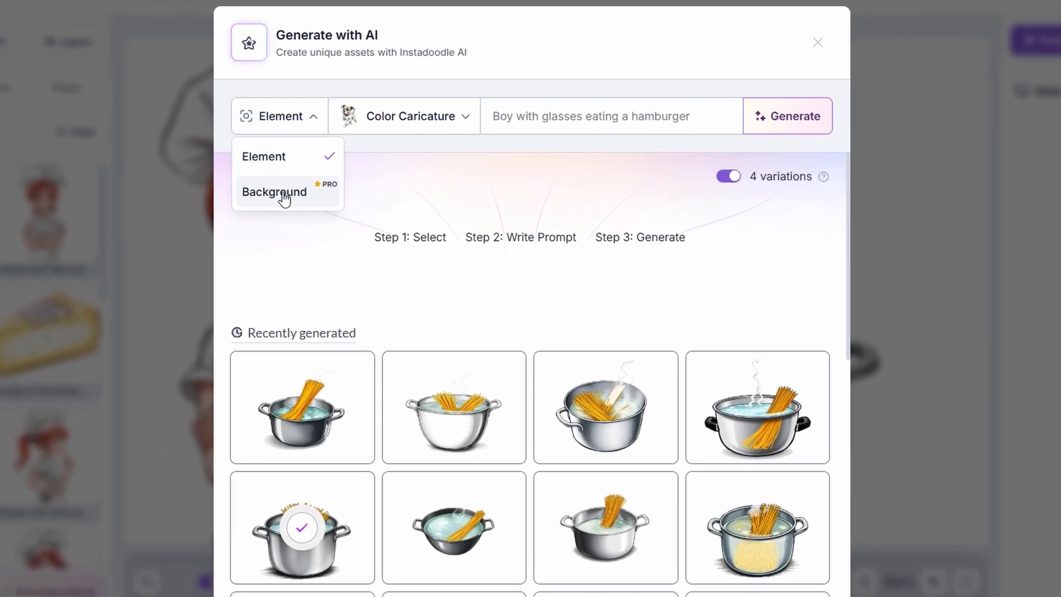
Step: Generate a soft, neutral-coloured faded kitchen background in Color Doodle style; add the first variation
left_click(285, 197)
left_click(456, 126)
left_click(523, 117)
type("a s")
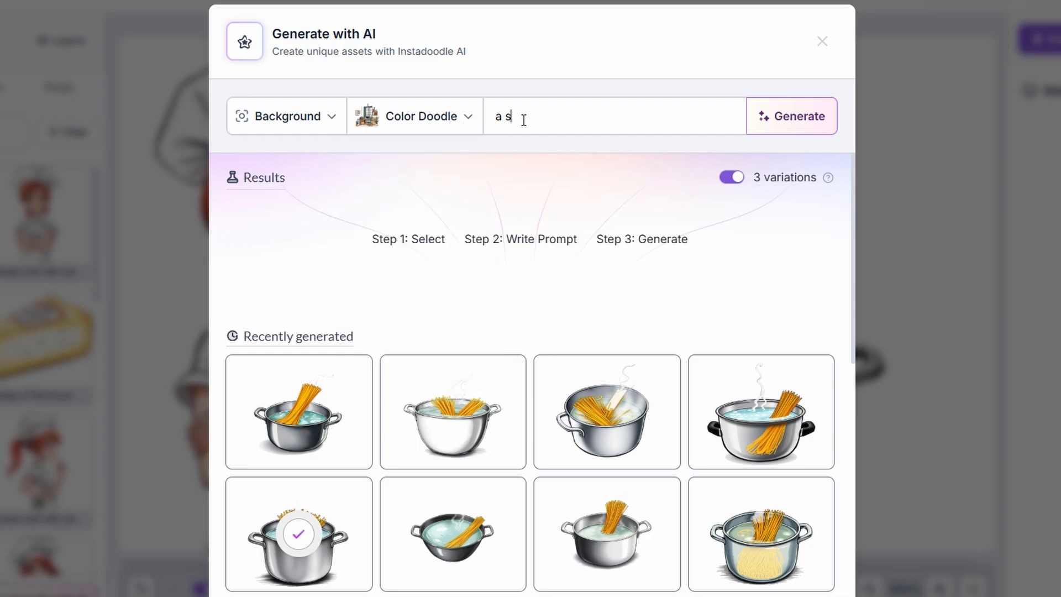
type("ubtle, faded kitchen background with soft, neutral colors. the kitchen elements are b")
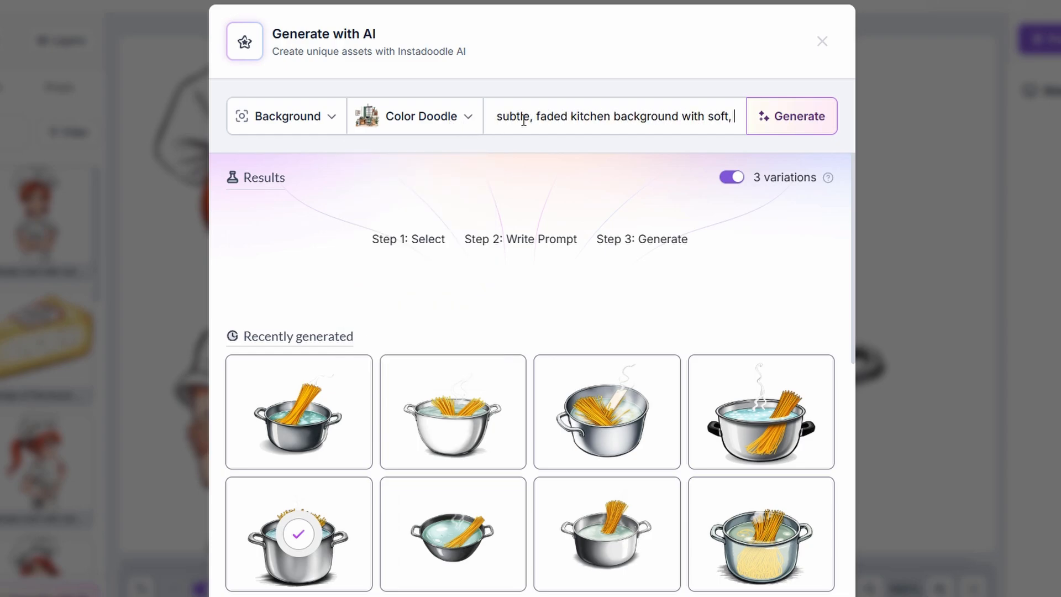
type("arely visible")
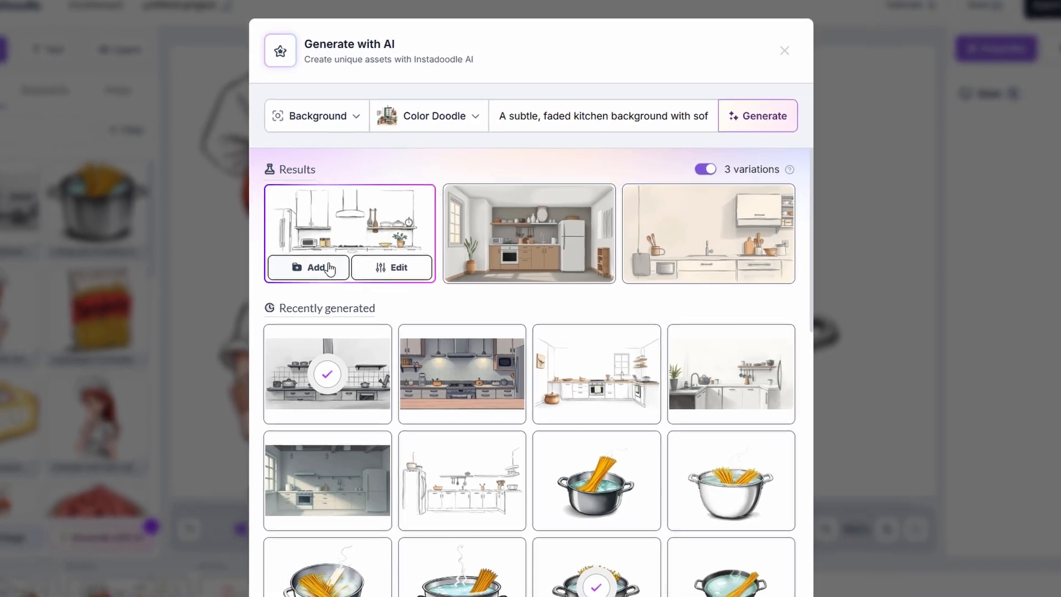
left_click(281, 289)
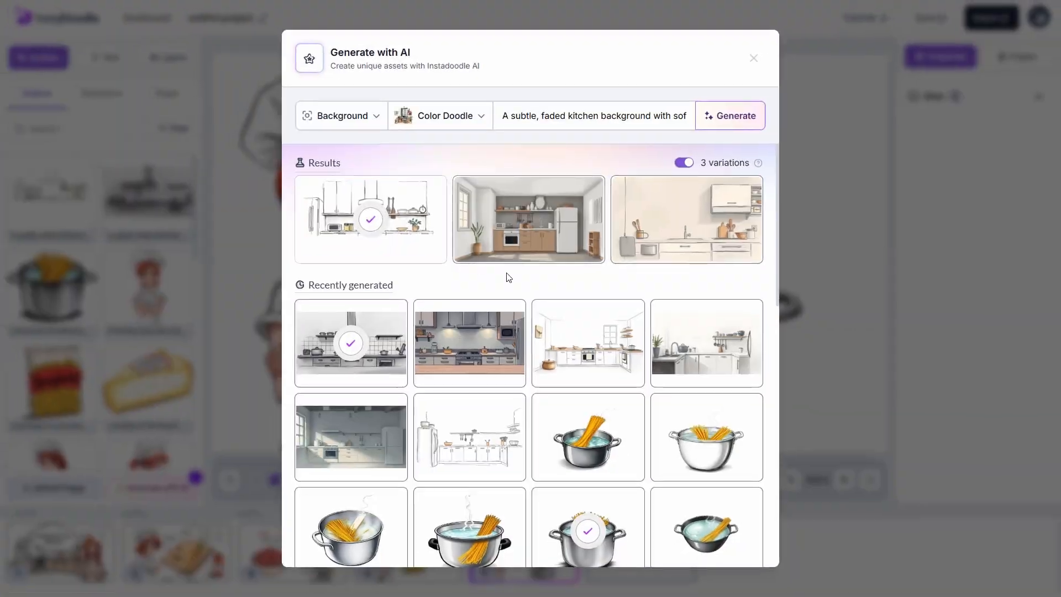
left_click(753, 59)
Step: Place the kitchen doodle on slide 5, fill the canvas, and send it behind the chef and pot
left_click(87, 208)
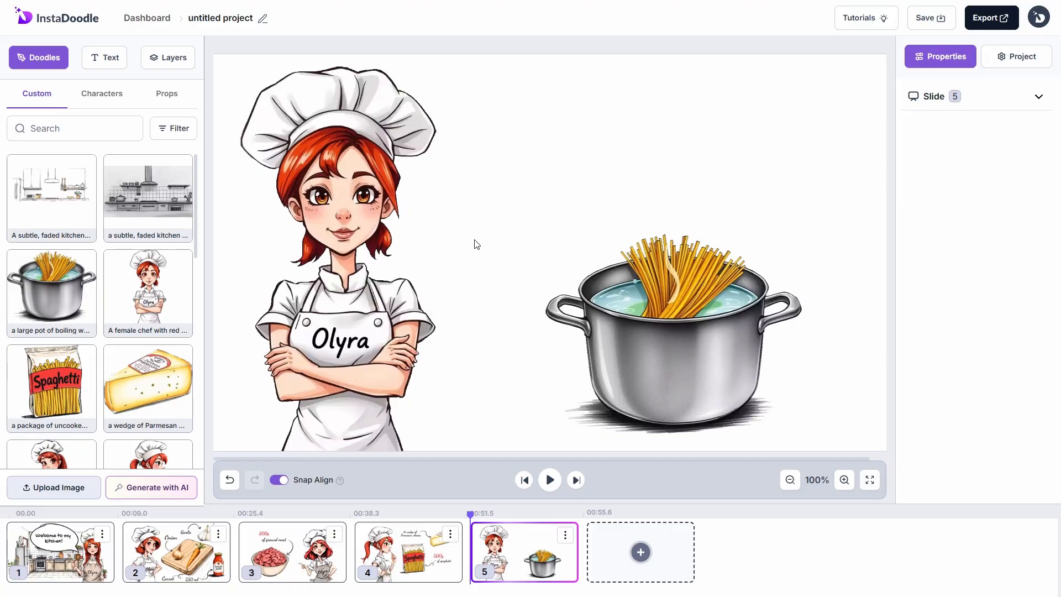
left_click_drag(558, 241, 324, 91)
left_click_drag(491, 198, 824, 376)
left_click(166, 59)
left_click_drag(101, 105, 103, 168)
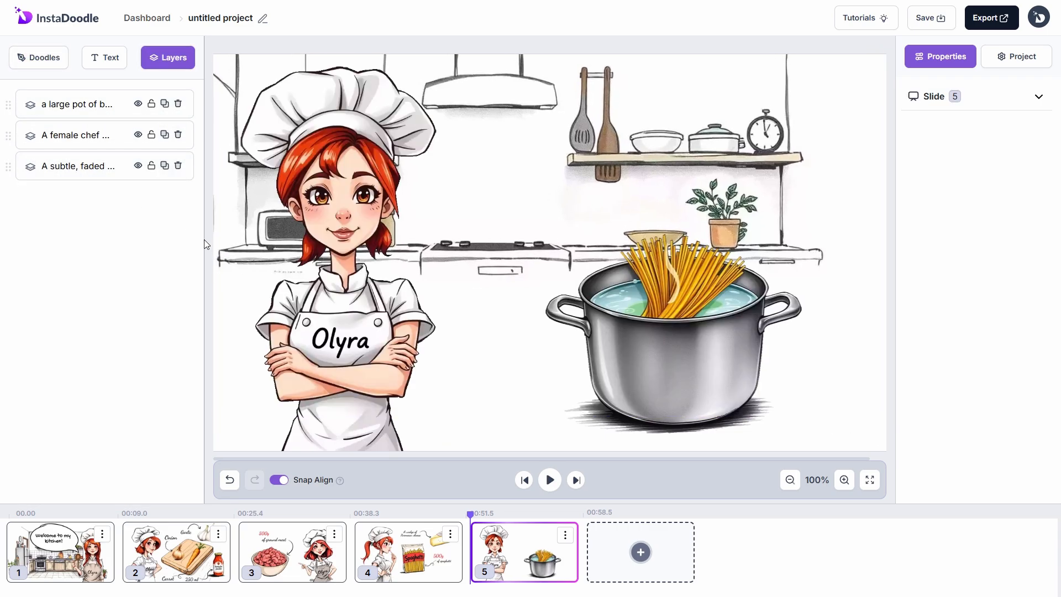
Step: Make the kitchen background fade in at 1.5 sec speed
left_click(464, 231)
left_click(1019, 328)
left_click(973, 450)
left_click(993, 363)
type("1.5")
Step: Add a large Props speech bubble above the pot
left_click(61, 62)
left_click(167, 97)
scroll(85, 235, "down", 1)
left_click_drag(65, 326, 558, 137)
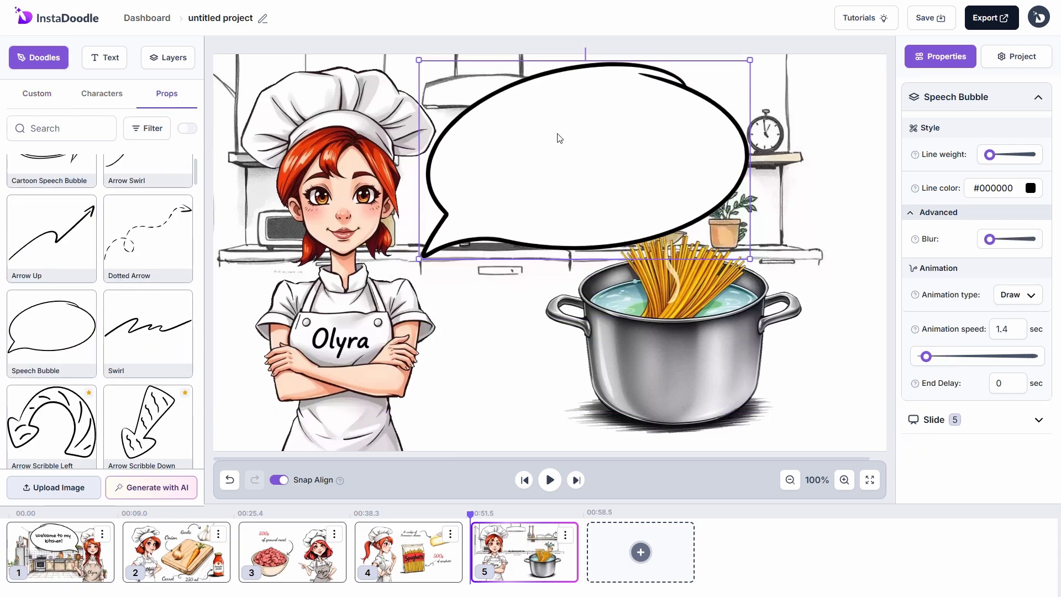
left_click(104, 57)
Step: Add a red Dancing Script 'Step 1' heading in the bubble with Handwrite animation
left_click(91, 238)
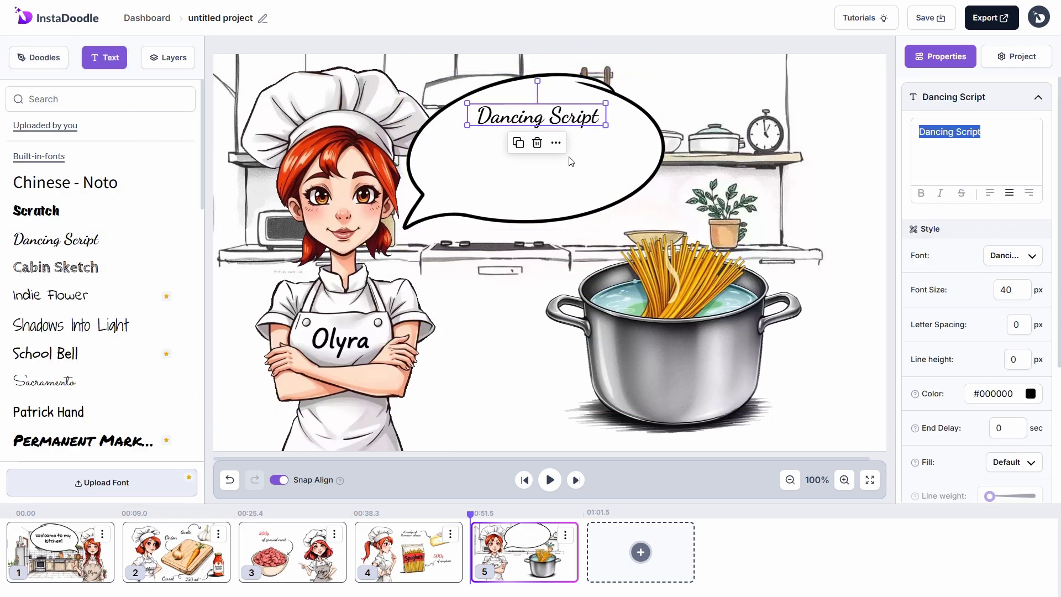
left_click(608, 161)
type("0.5")
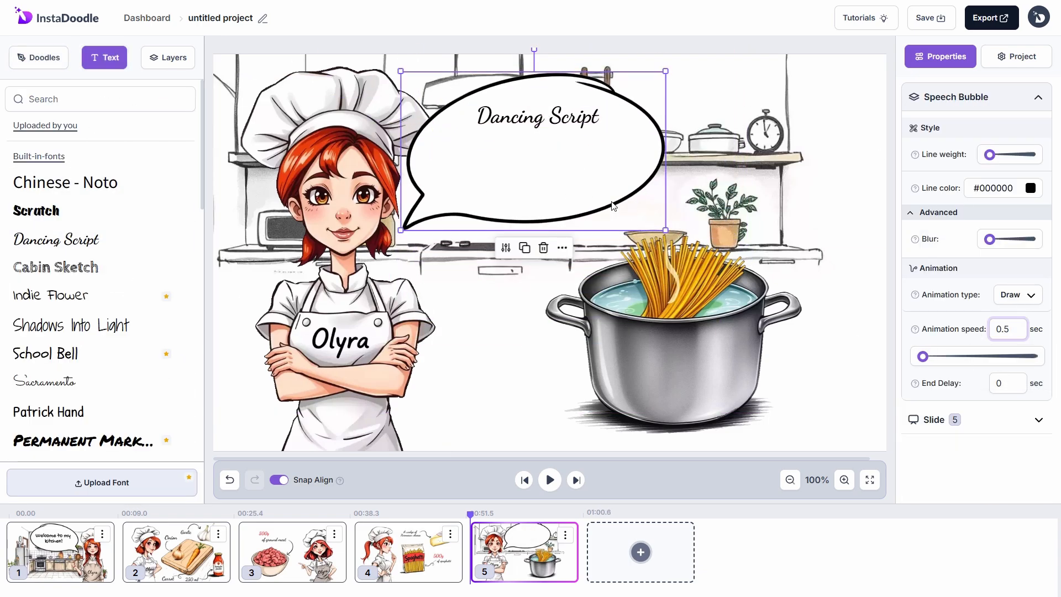
double_click(547, 129)
type("Step 1")
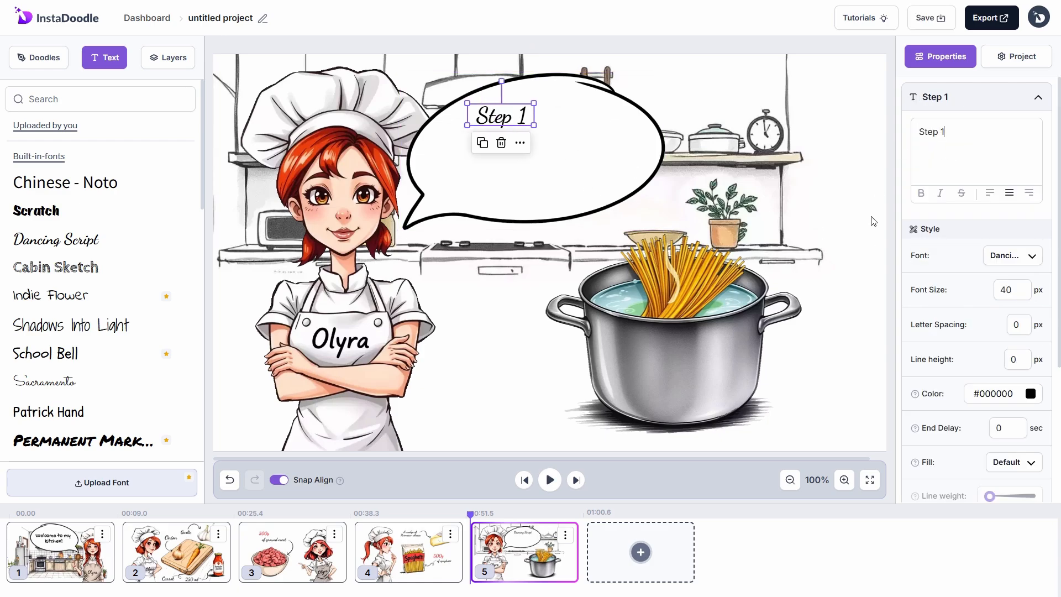
left_click(1031, 394)
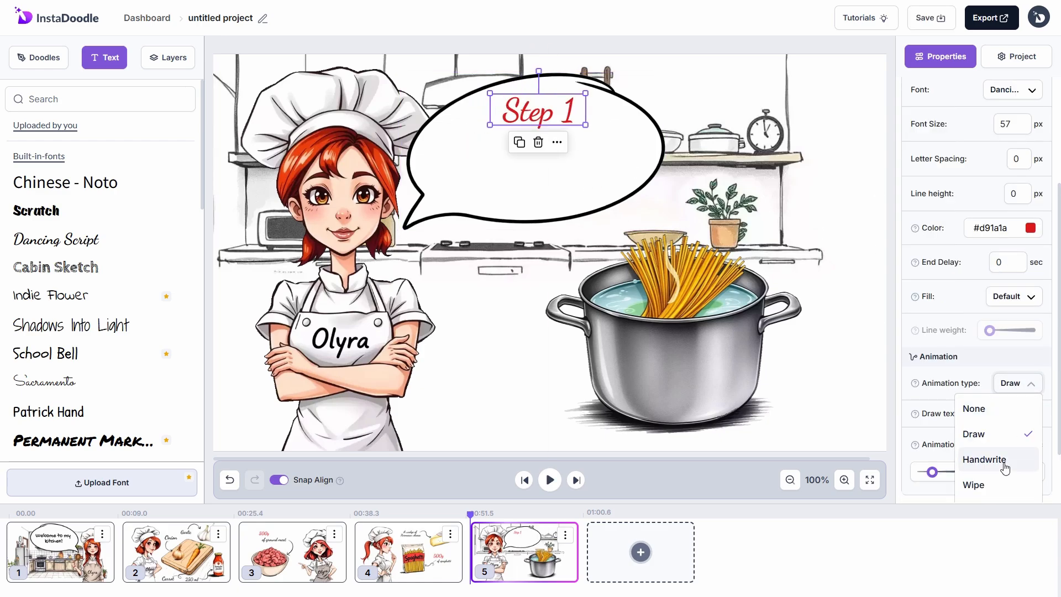
left_click(983, 457)
left_click(1009, 413)
left_click(972, 436)
Step: Add a second text reading 'Boil the spaghetti' / 'in salted water' on two lines
left_click(56, 239)
left_click_drag(275, 75, 527, 150)
scroll(999, 202, "up", 4)
left_click_drag(974, 150, 889, 152)
type("Boil the spaghetti")
key("Return")
type("in salted water")
Step: Arrange and enlarge the bubble texts, and make the instruction appear handwritten
left_click_drag(535, 160, 535, 172)
left_click_drag(537, 114, 516, 113)
left_click_drag(565, 126, 602, 139)
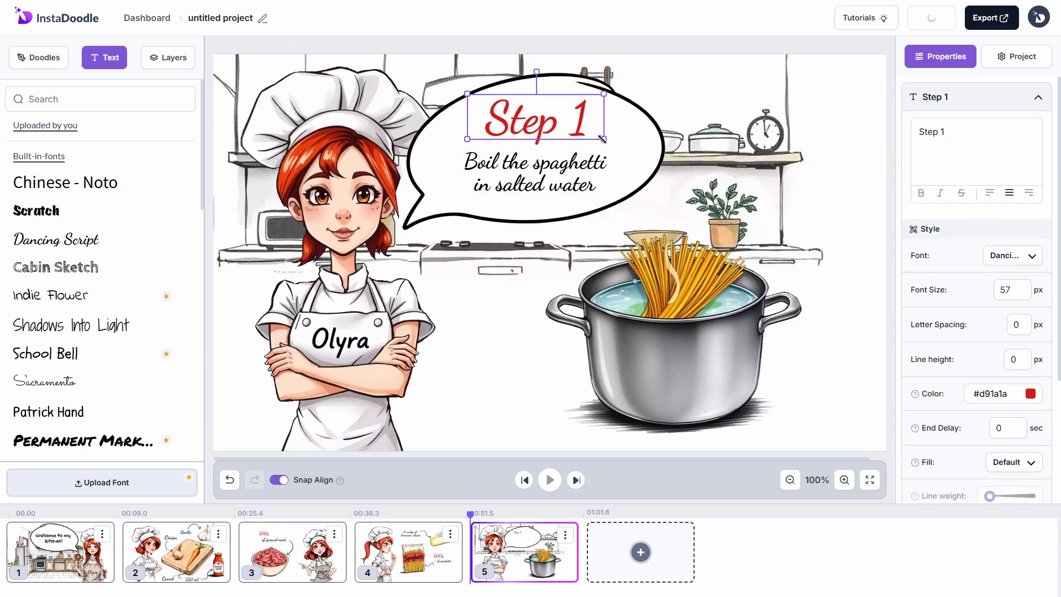
left_click(870, 266)
left_click_drag(535, 119, 536, 116)
left_click_drag(535, 172, 539, 169)
scroll(989, 309, "down", 4)
left_click(1011, 352)
left_click(987, 456)
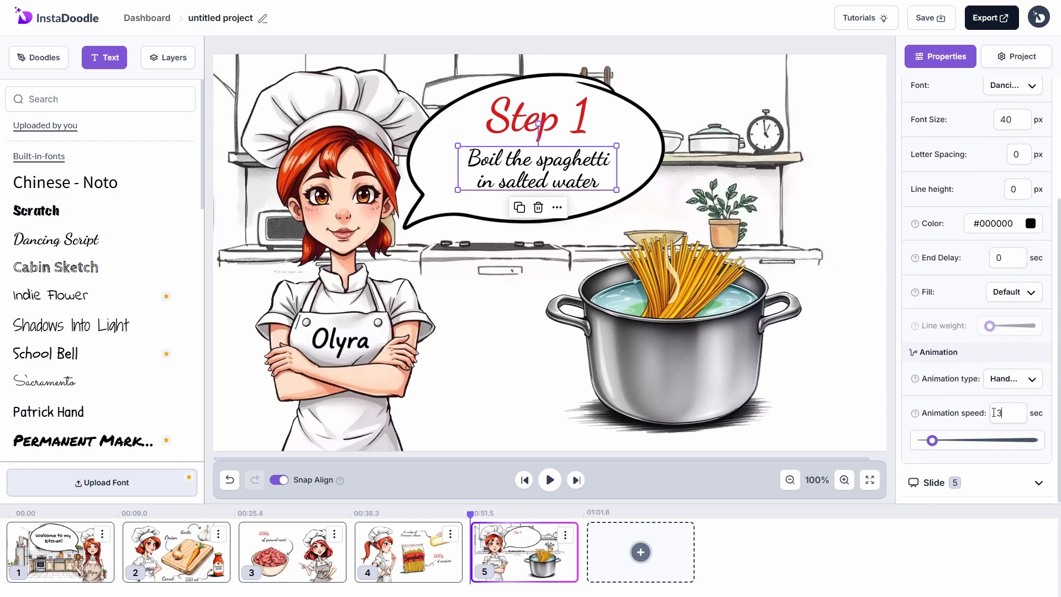
Step: Move the pot layer to the top of slide 5's layer stack
left_click(167, 58)
left_click(92, 198)
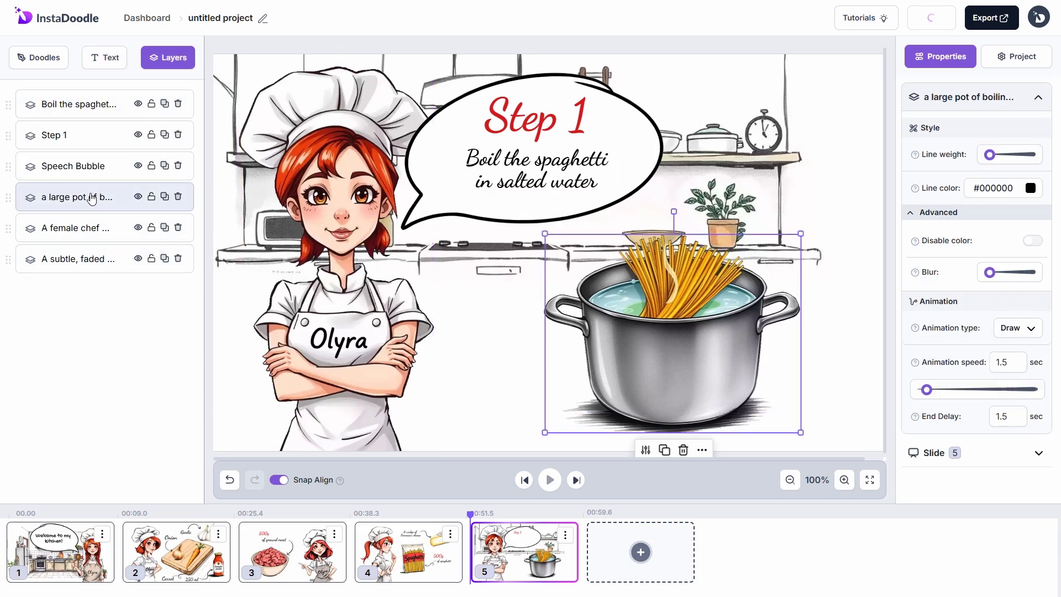
left_click_drag(92, 199, 92, 105)
left_click(973, 452)
scroll(978, 332, "down", 6)
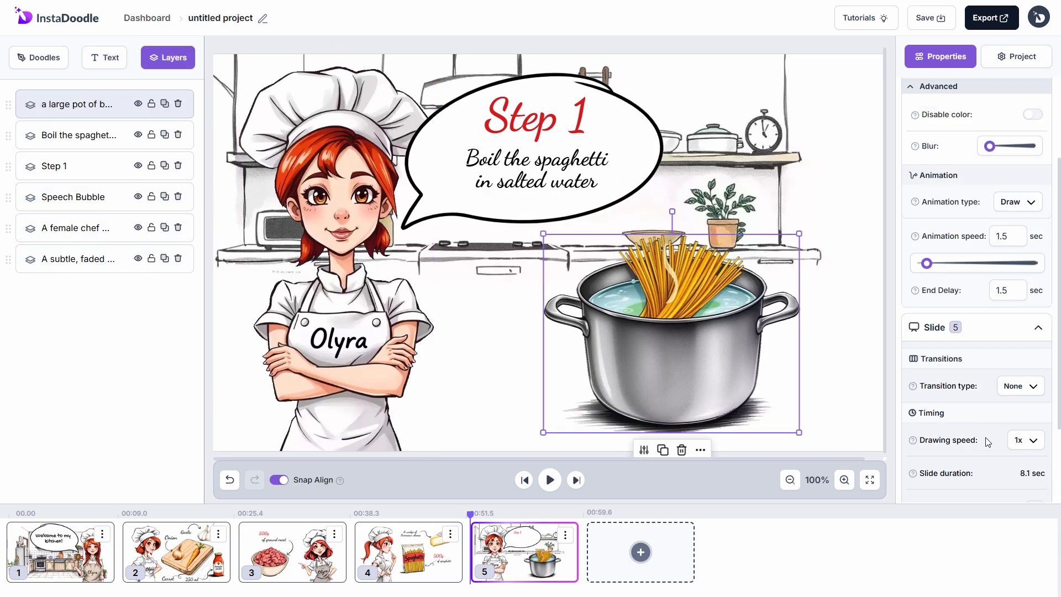
left_click(984, 333)
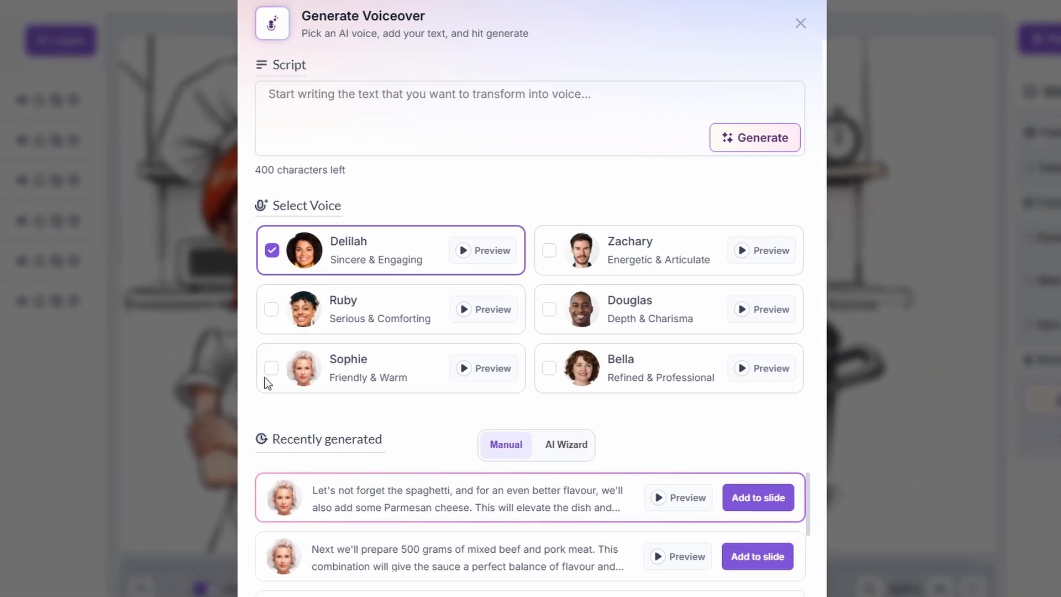
Step: Generate a warm Sophie voiceover about boiling spaghetti in salted water until al-dente, and add it to slide 5
left_click(270, 368)
left_click(388, 133)
type("the first step is to add the spaghett")
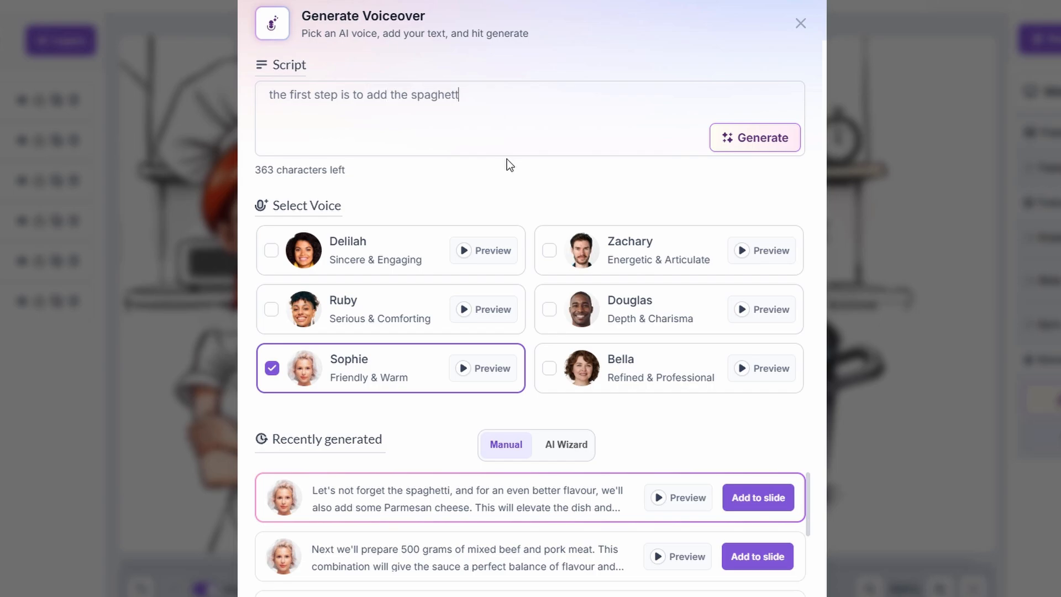
type("i to salted water, and let it boil until it's perfectly al-dente, just the right texture.")
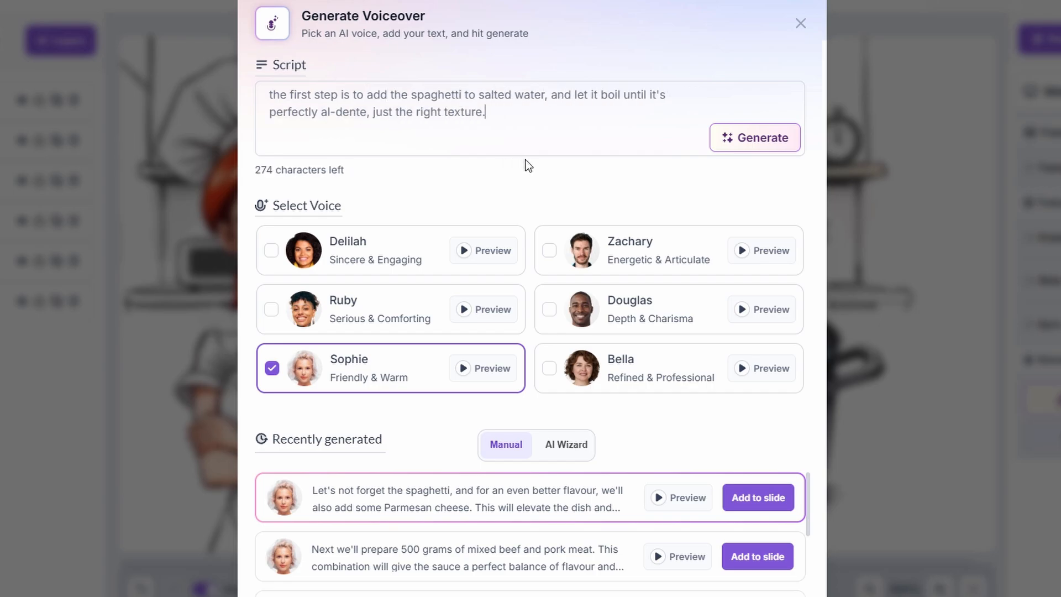
left_click(755, 137)
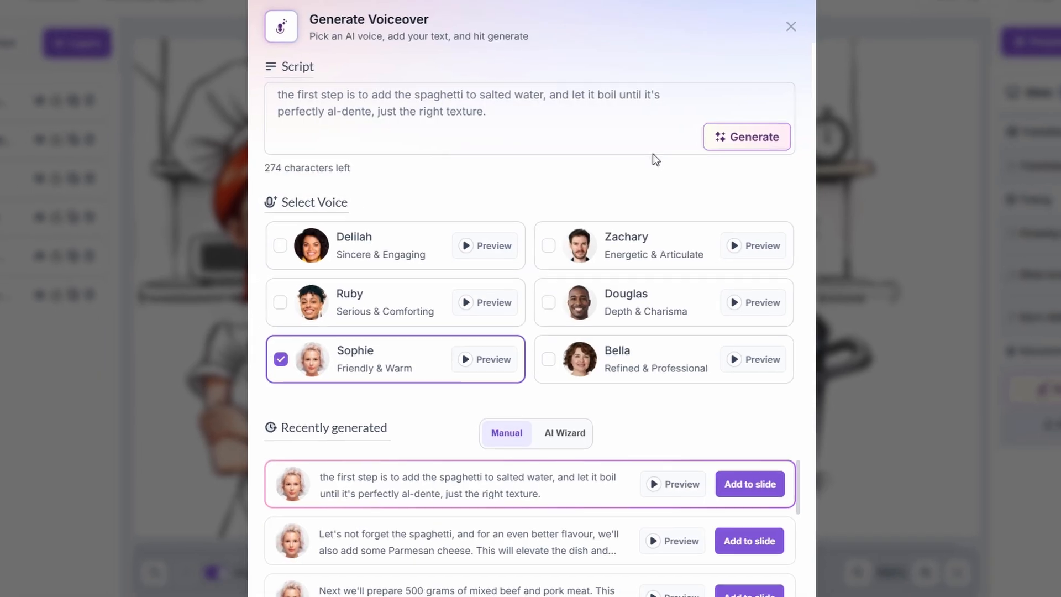
left_click(759, 498)
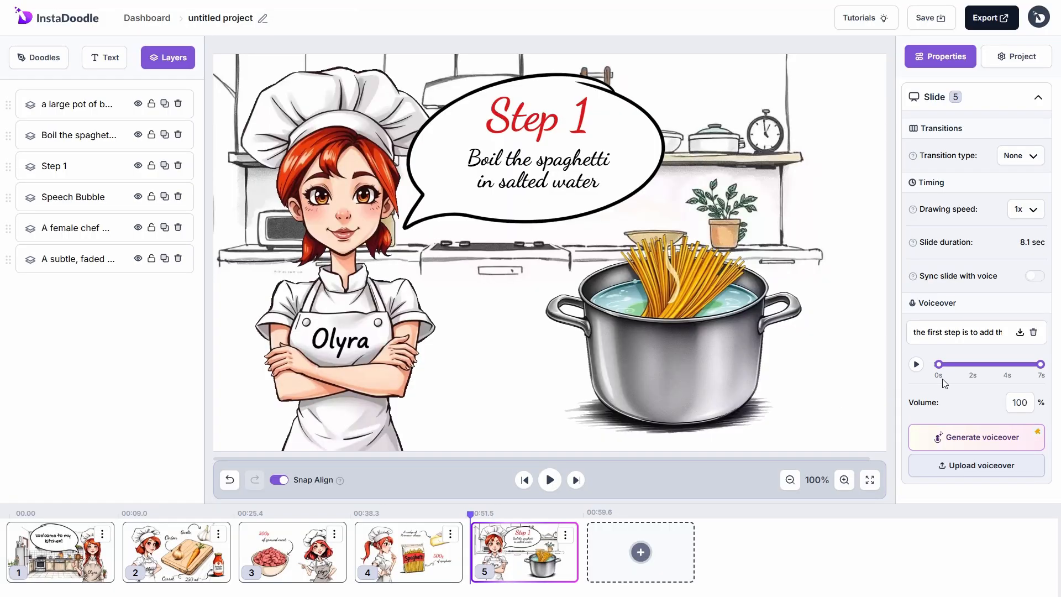
Step: Give slide 5 a Wipe transition and slightly blur its kitchen background
left_click(1018, 160)
left_click(1000, 231)
left_click(796, 445)
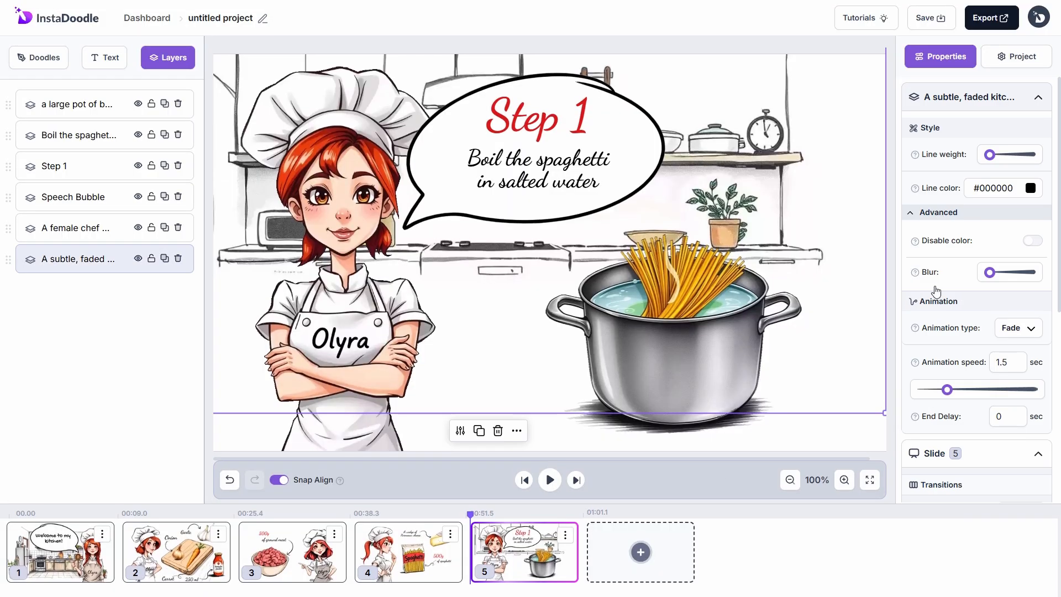
left_click_drag(989, 272, 995, 274)
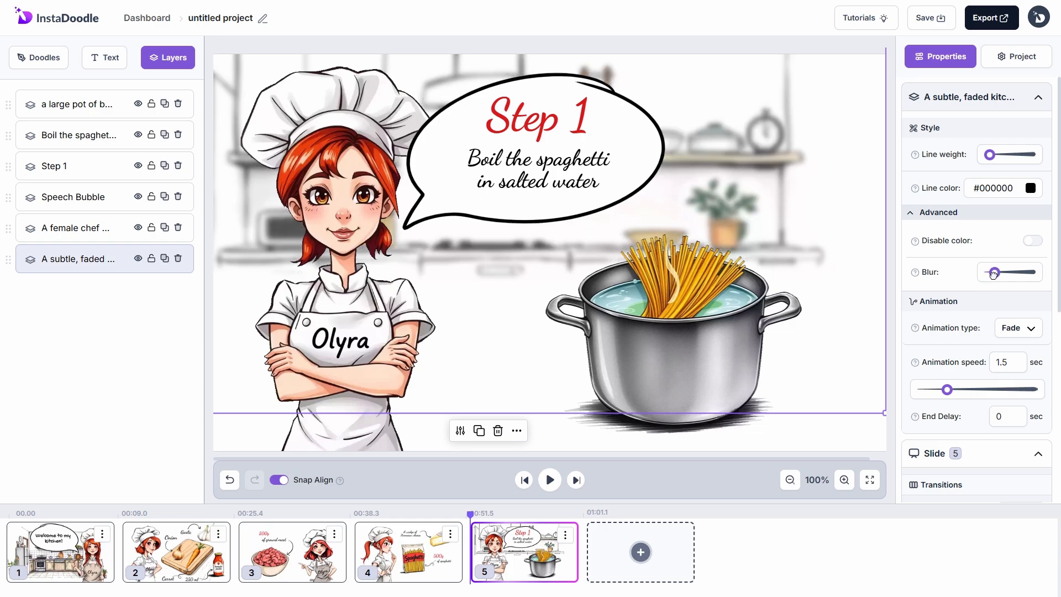
Step: Add a blank slide 6 after slide 5
left_click(872, 436)
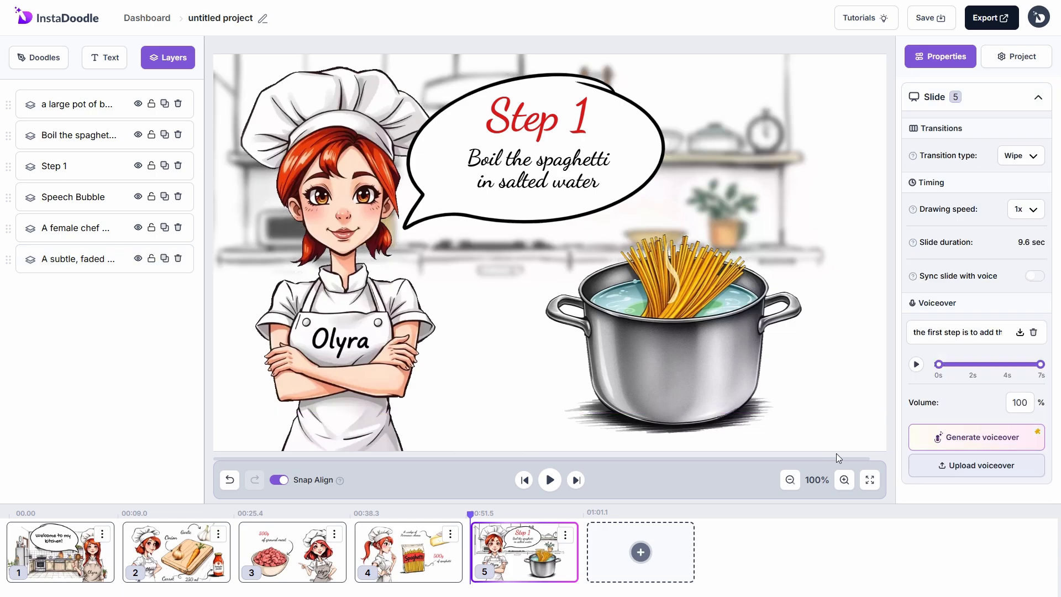
left_click(685, 486)
left_click(640, 551)
left_click(687, 540)
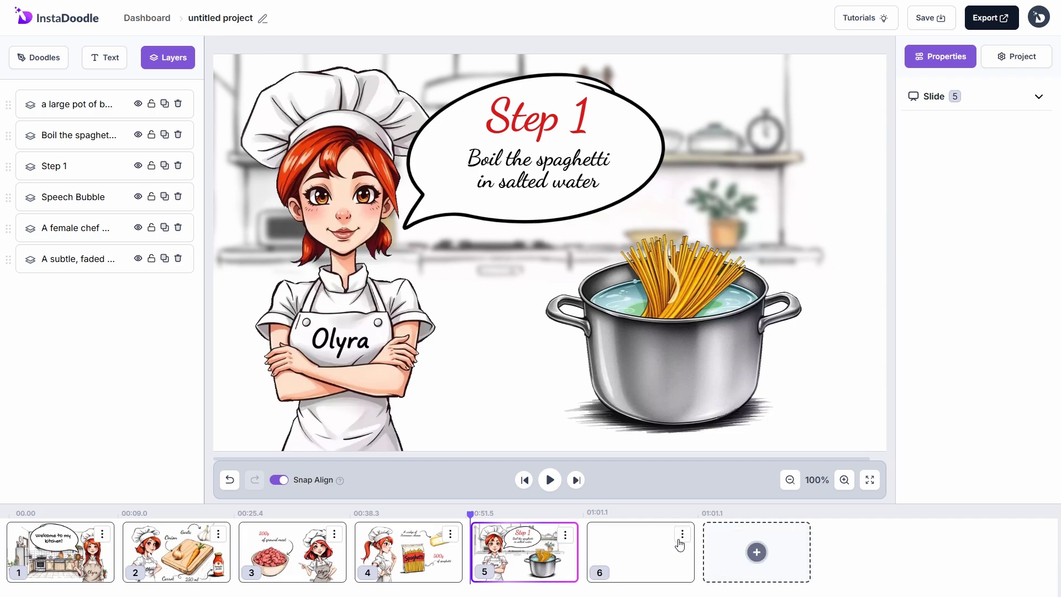
Step: Generate a Color Caricature red-haired, braided chef in an 'Olyra' apron with AI and add it to slide 6
left_click(52, 60)
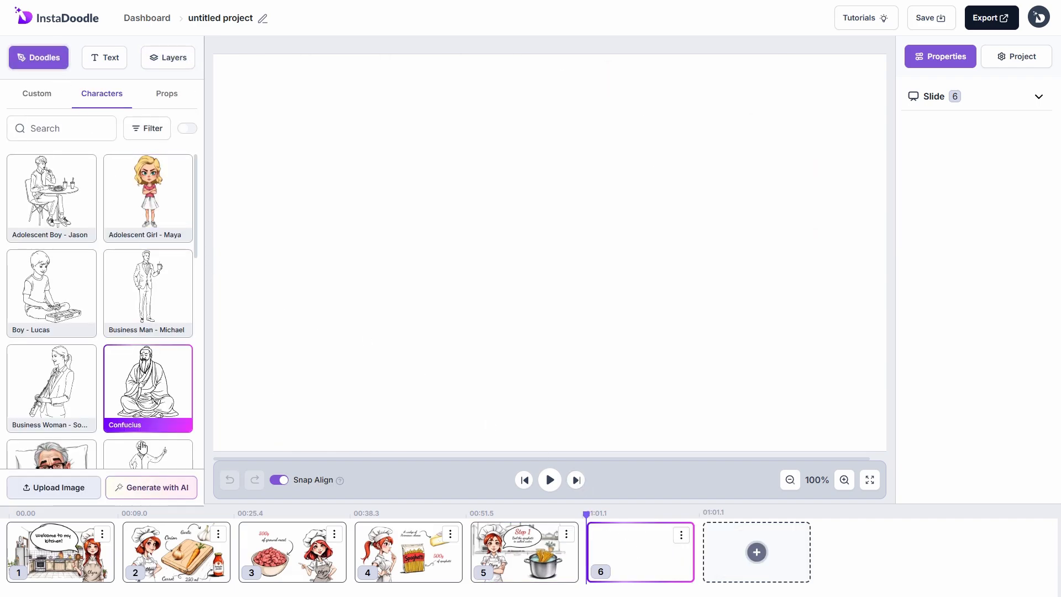
left_click(149, 486)
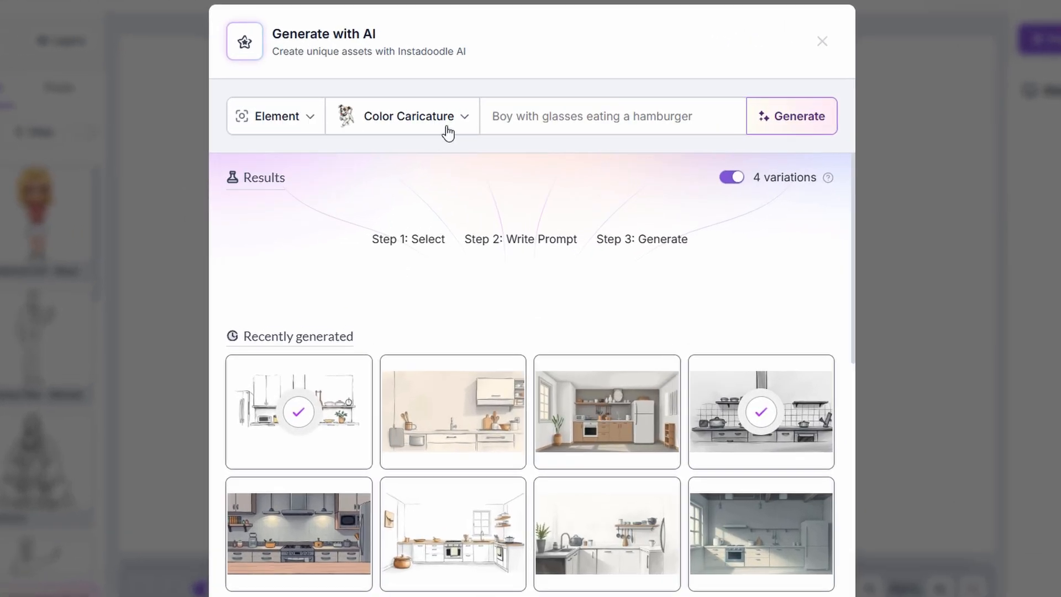
left_click(445, 130)
left_click(559, 118)
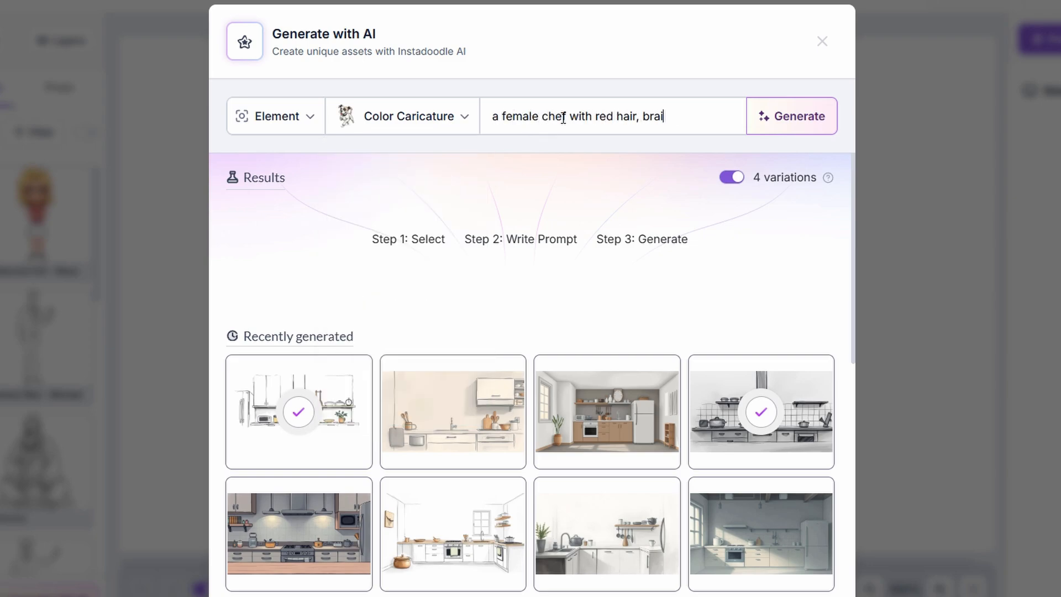
type("a female chef with red hair, braided, brown eyes, we")
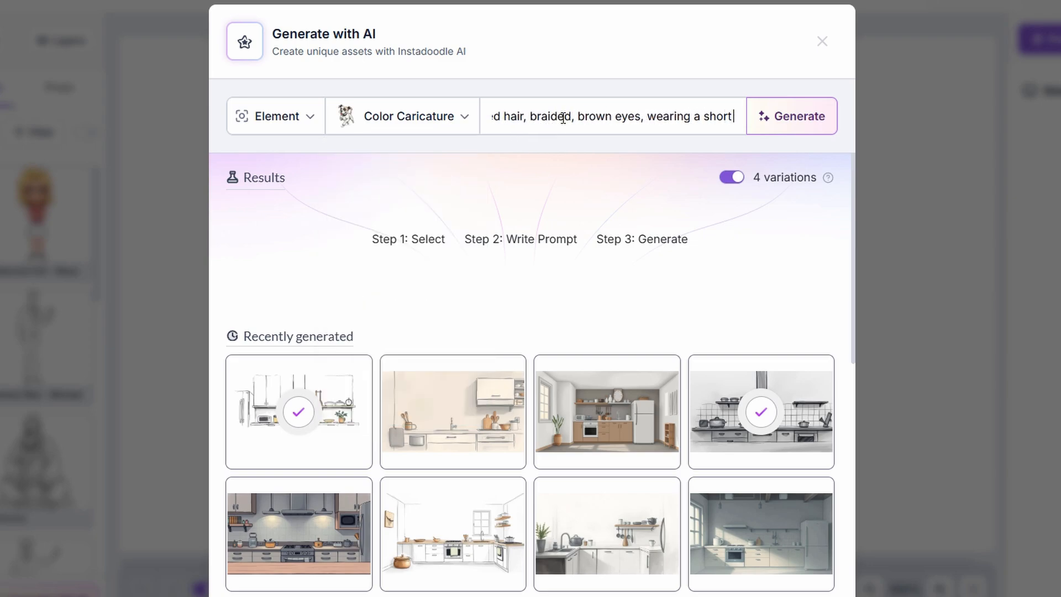
type("aring a short-sleeve white shirt and an apron")
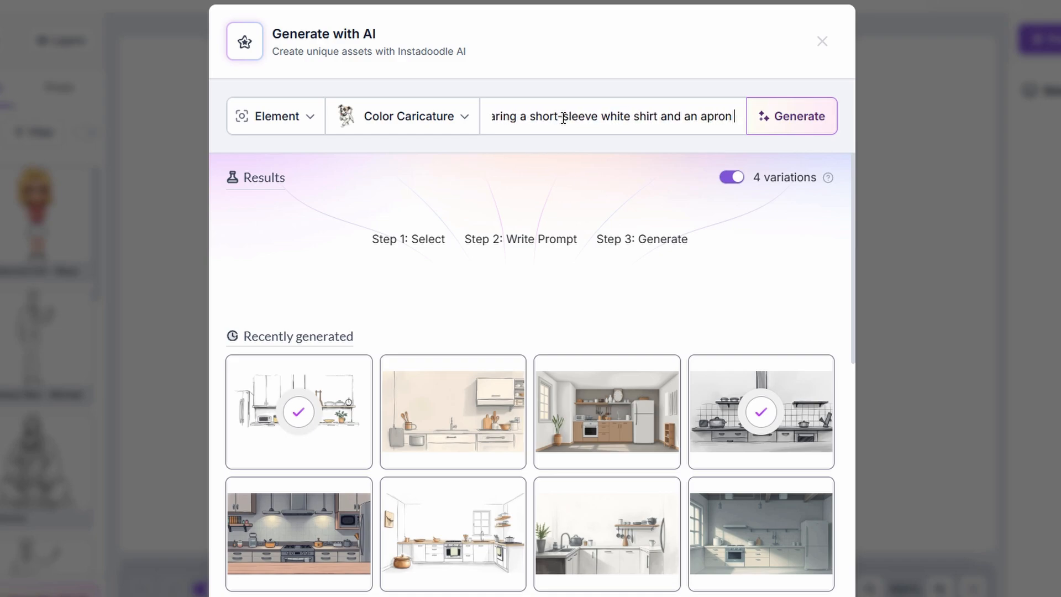
type(". she has a slight smile on her face.")
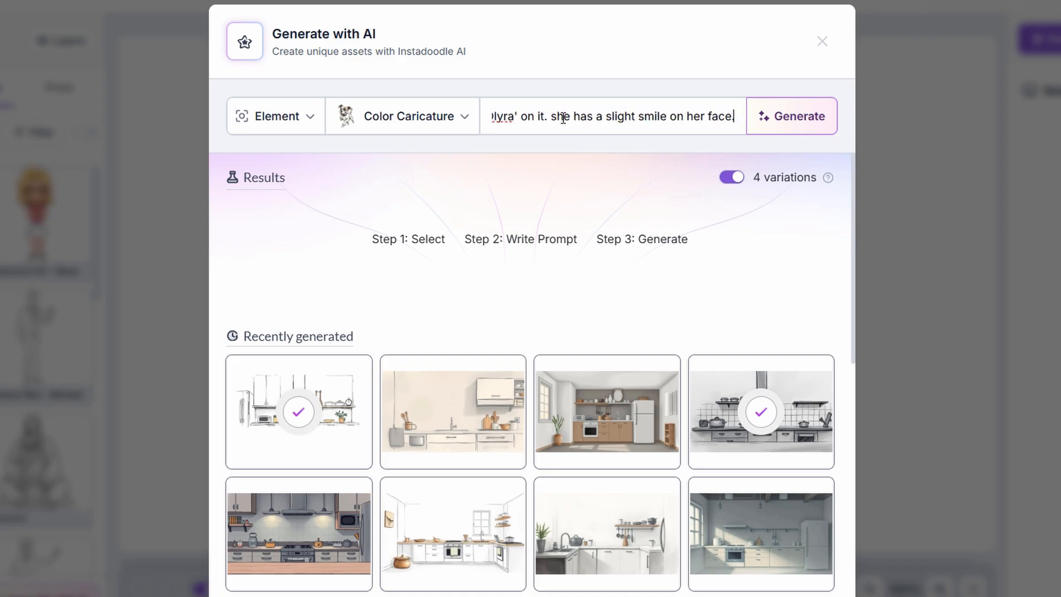
left_click(735, 149)
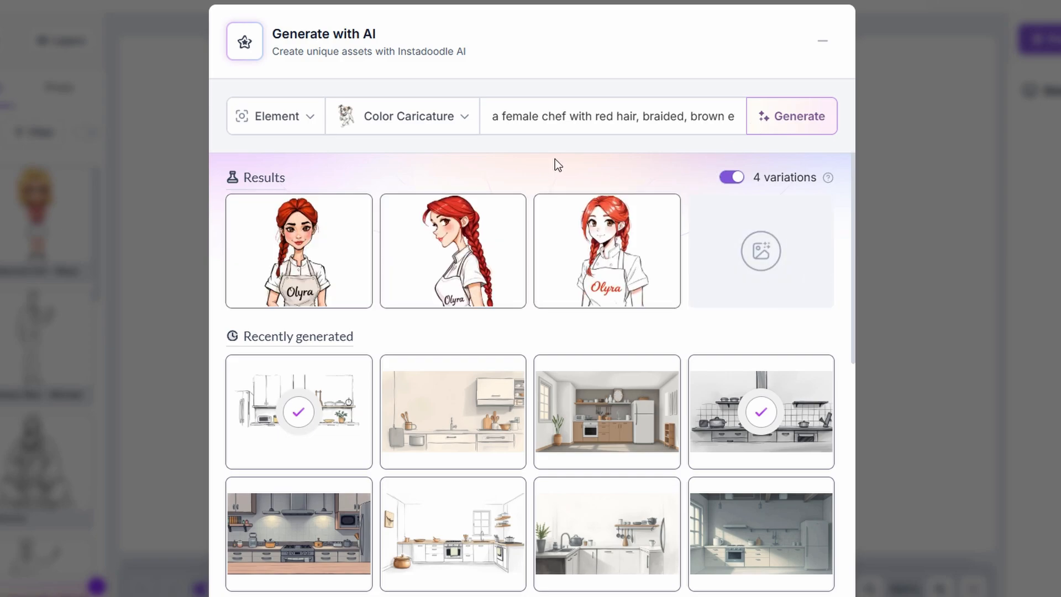
left_click(263, 289)
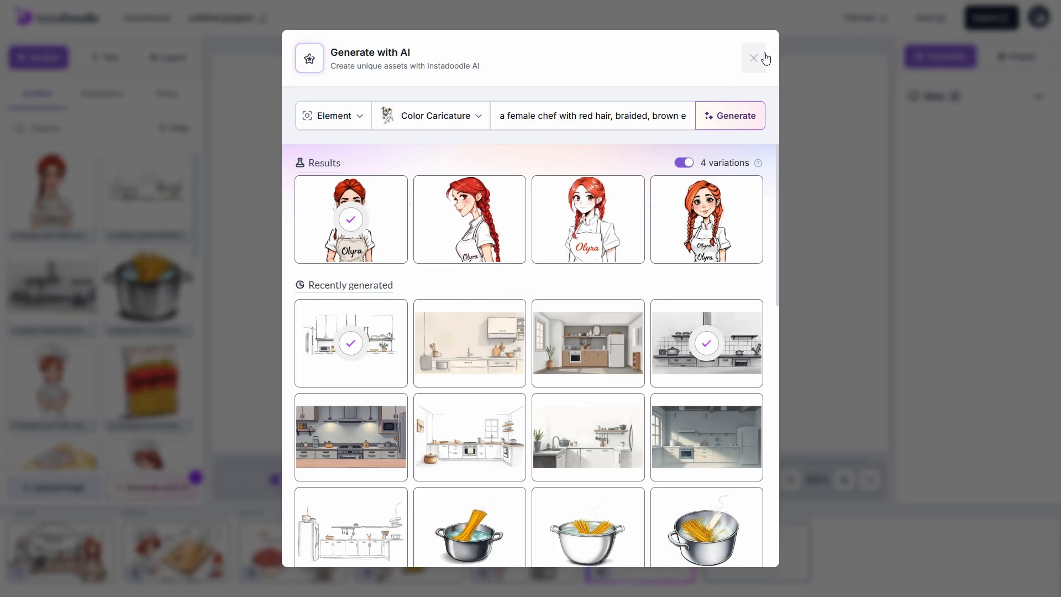
left_click(754, 58)
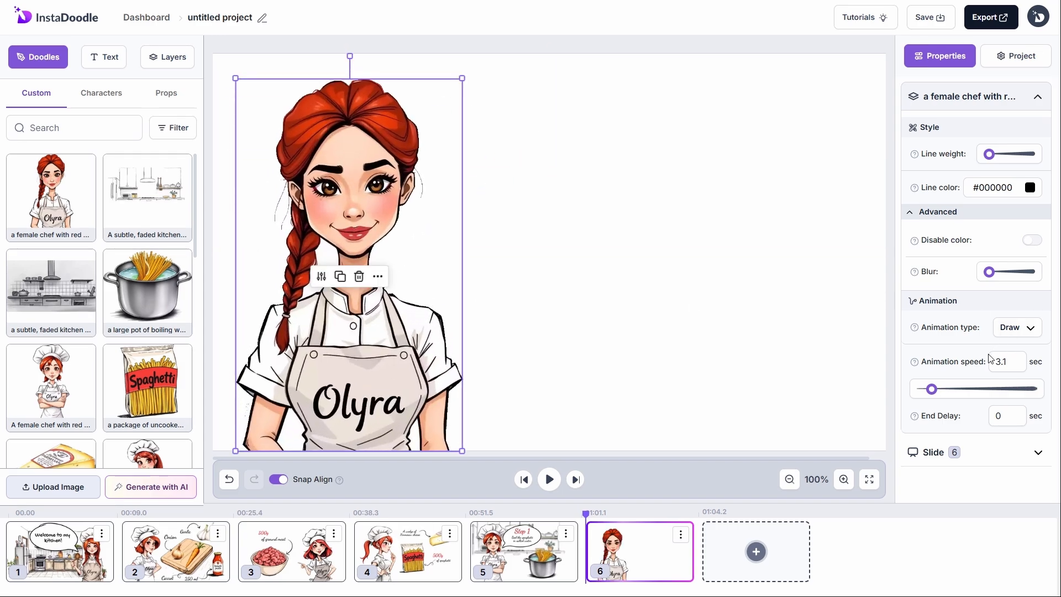
Step: Set the chef's speed to 1.5 and add the kitchen background filling slide 6 behind her
left_click_drag(1011, 362, 982, 361)
type("1.5")
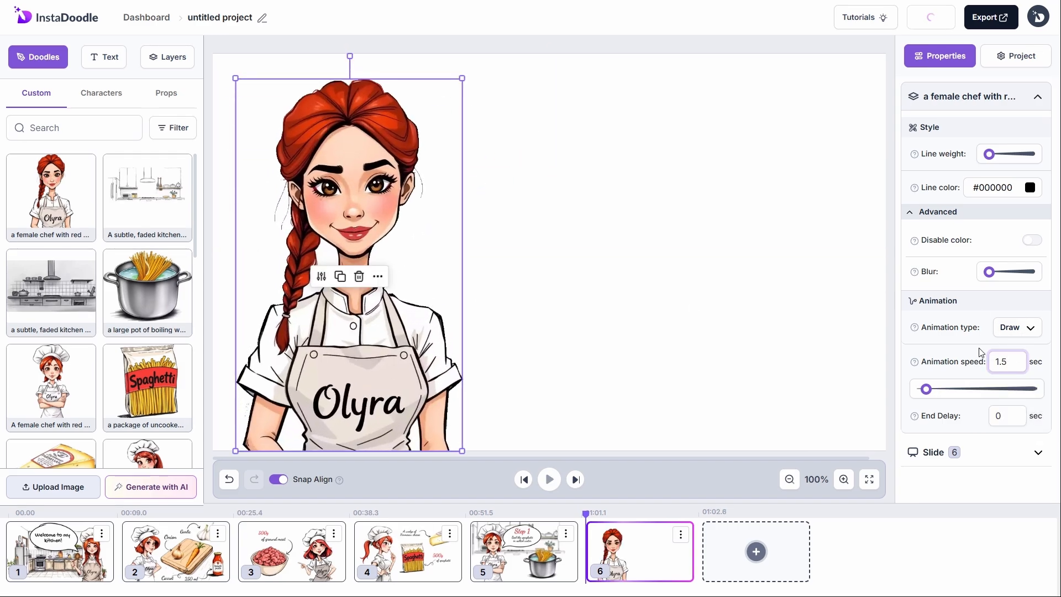
scroll(147, 332, "down", 10)
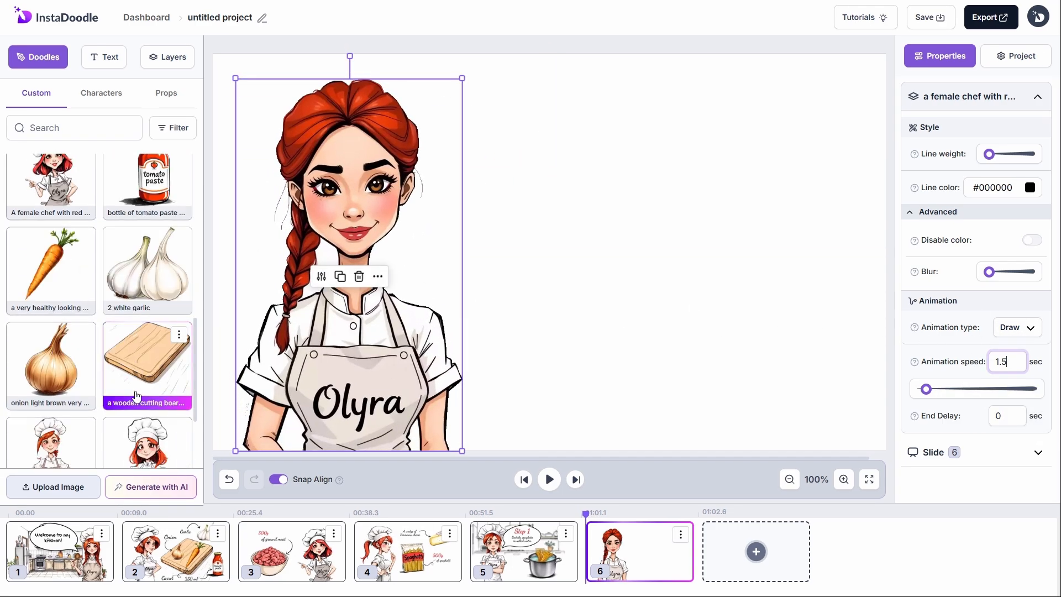
mouse_move(147, 354)
left_mouse_down()
mouse_move(469, 166)
mouse_move(439, 171)
left_mouse_up()
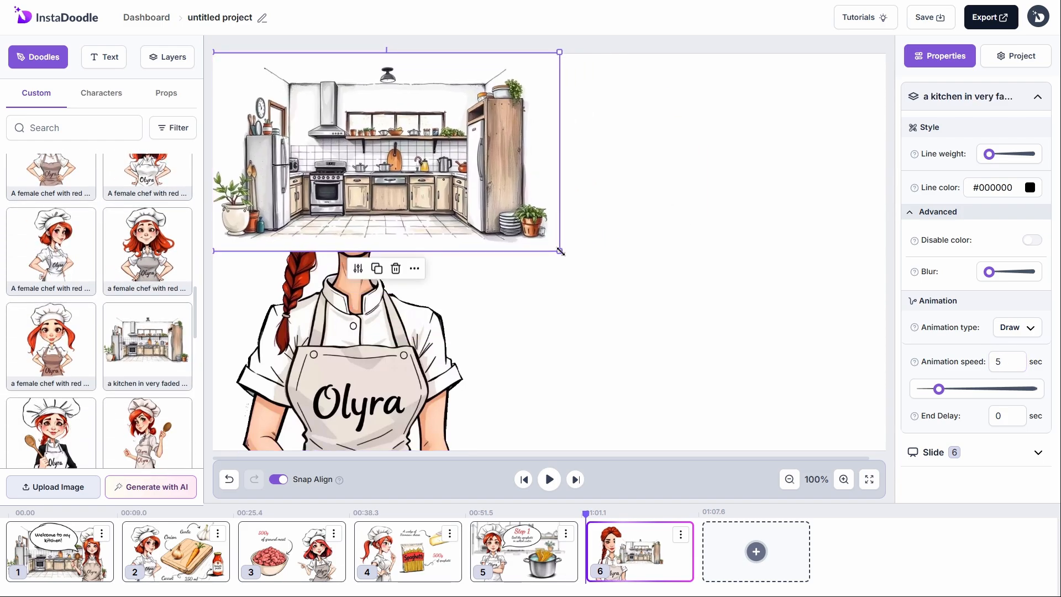
left_click_drag(559, 251, 883, 434)
left_click_drag(574, 290, 580, 314)
left_click(168, 57)
left_click_drag(67, 103, 67, 135)
left_click_drag(579, 310, 580, 313)
Step: Blur the kitchen background and make it Pop In over 1 sec
left_click_drag(989, 272, 994, 271)
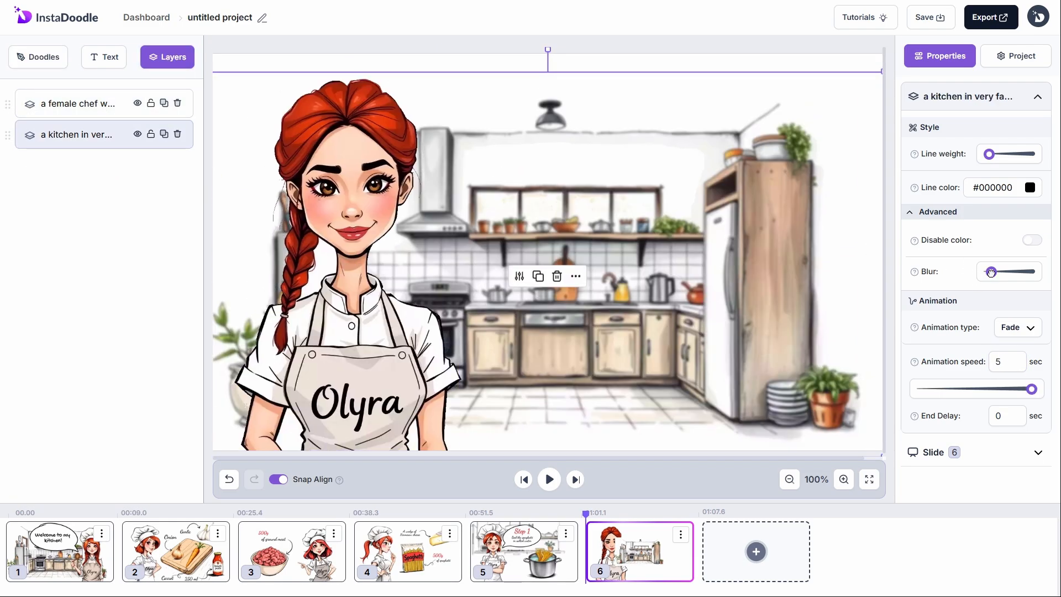
left_click_drag(1001, 363, 986, 361)
type("1")
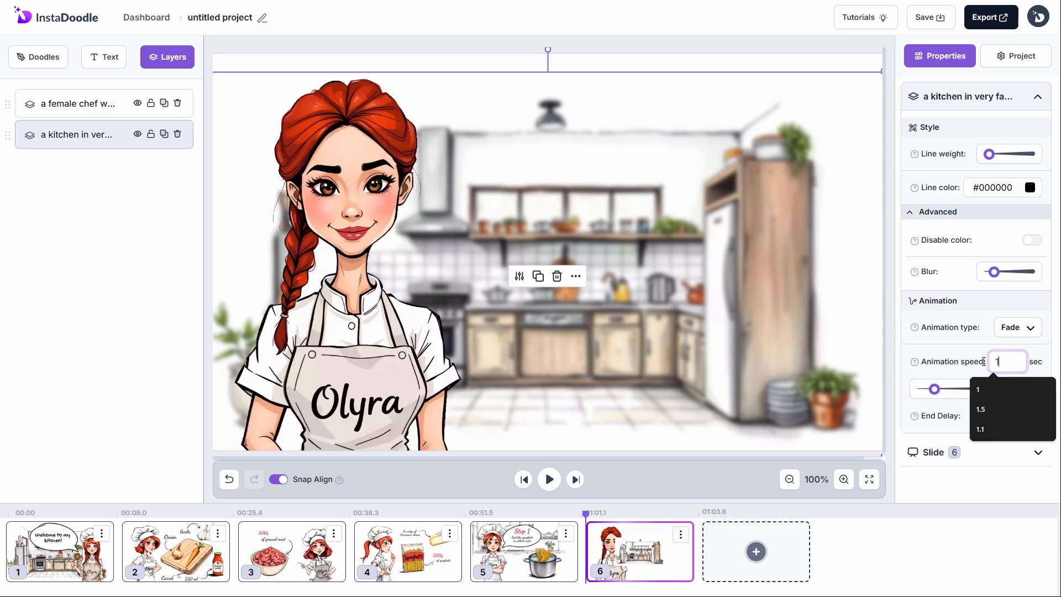
left_click(1018, 327)
left_click(989, 476)
left_click(38, 57)
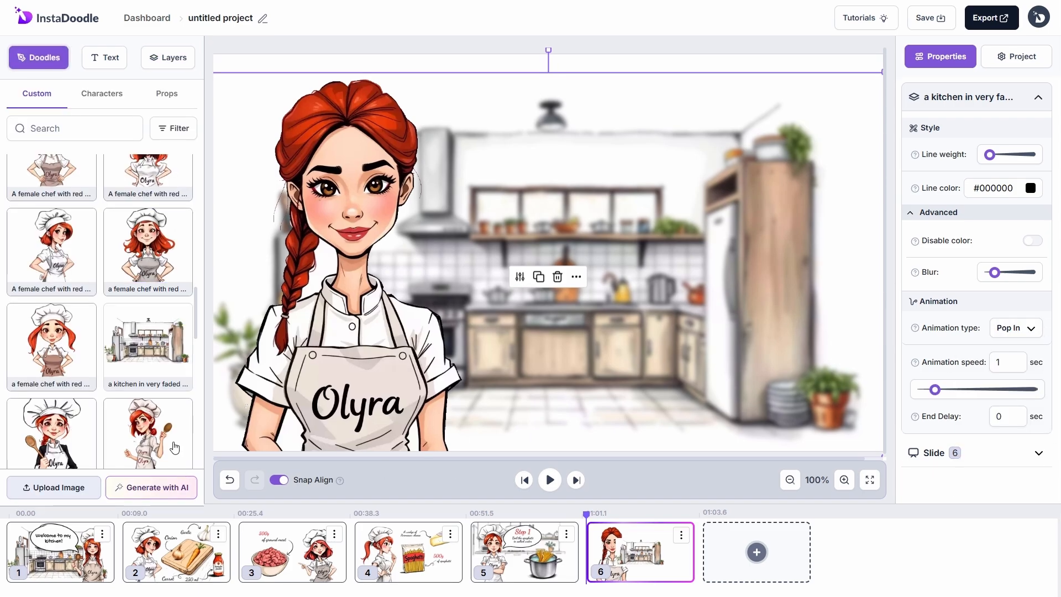
left_click(155, 486)
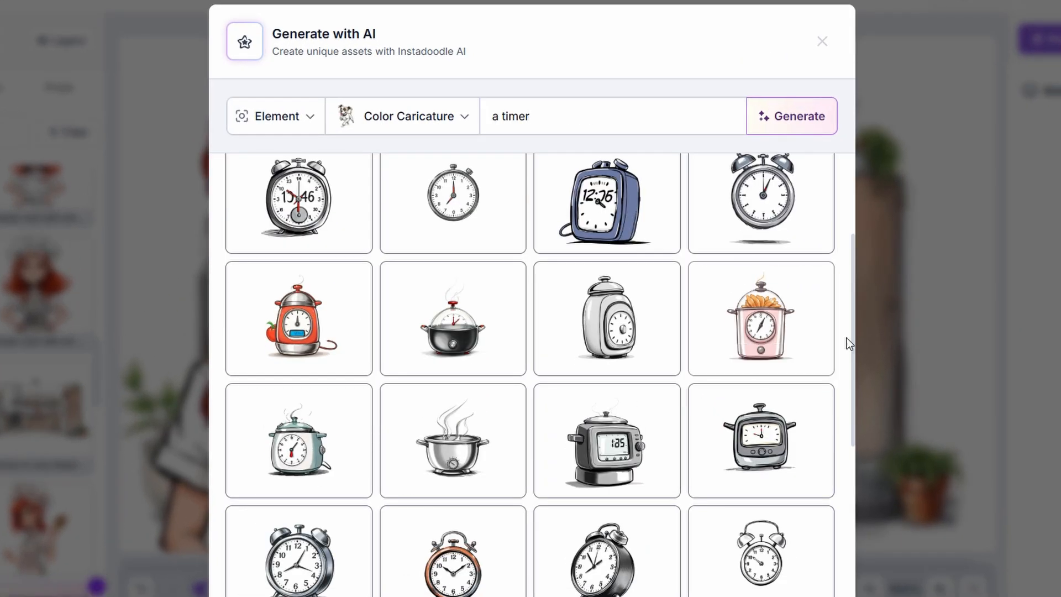
Step: Add the alarm-clock timer image and enlarge it to the right of the chef
scroll(774, 276, "up", 1)
left_click(722, 257)
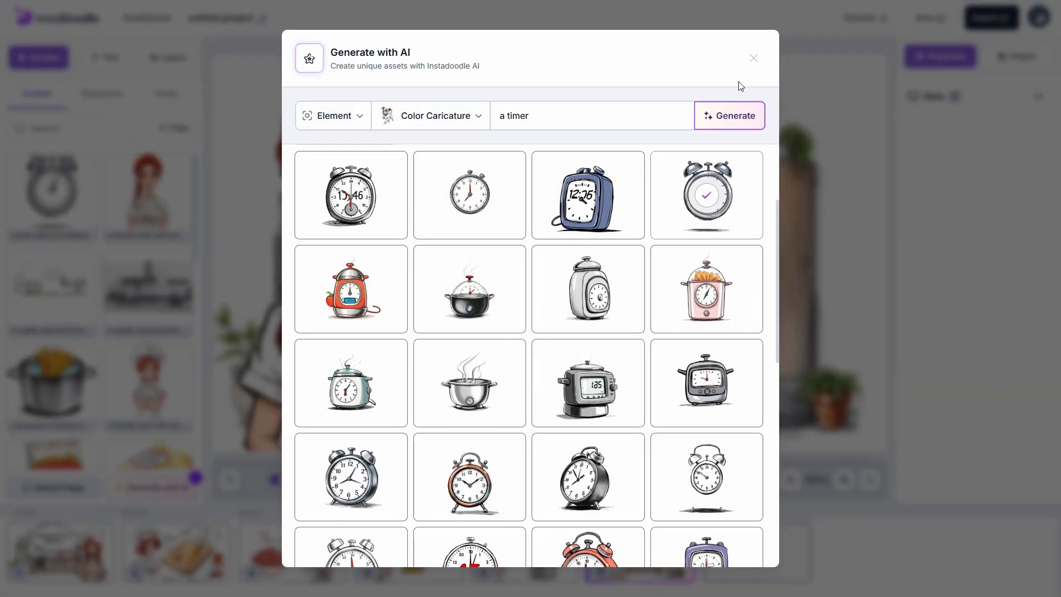
left_click(754, 58)
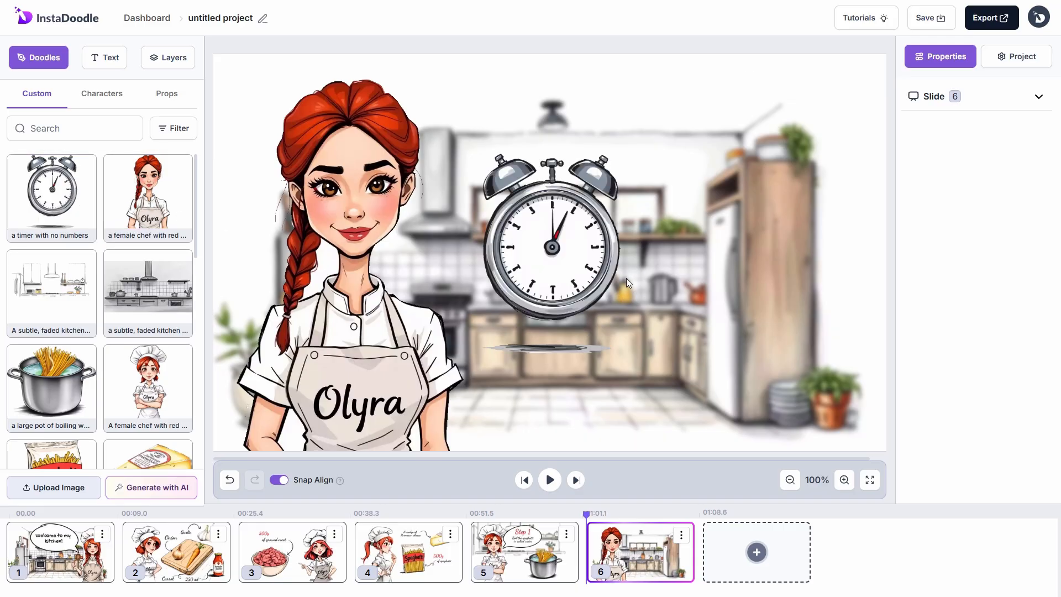
left_click_drag(575, 266, 665, 224)
left_click_drag(711, 313, 798, 429)
left_click_drag(690, 288, 697, 286)
Step: Add a text reading '15' and enlarge it on the clock face
left_click(104, 57)
left_click(72, 237)
left_click_drag(259, 74, 736, 311)
left_click_drag(987, 133, 894, 159)
type("15")
left_click_drag(644, 299, 723, 327)
left_click_drag(711, 293, 692, 303)
Step: Make the 15 red Indie Flower and reposition the clock and number together
left_click(1010, 258)
left_click(977, 371)
left_click(1023, 393)
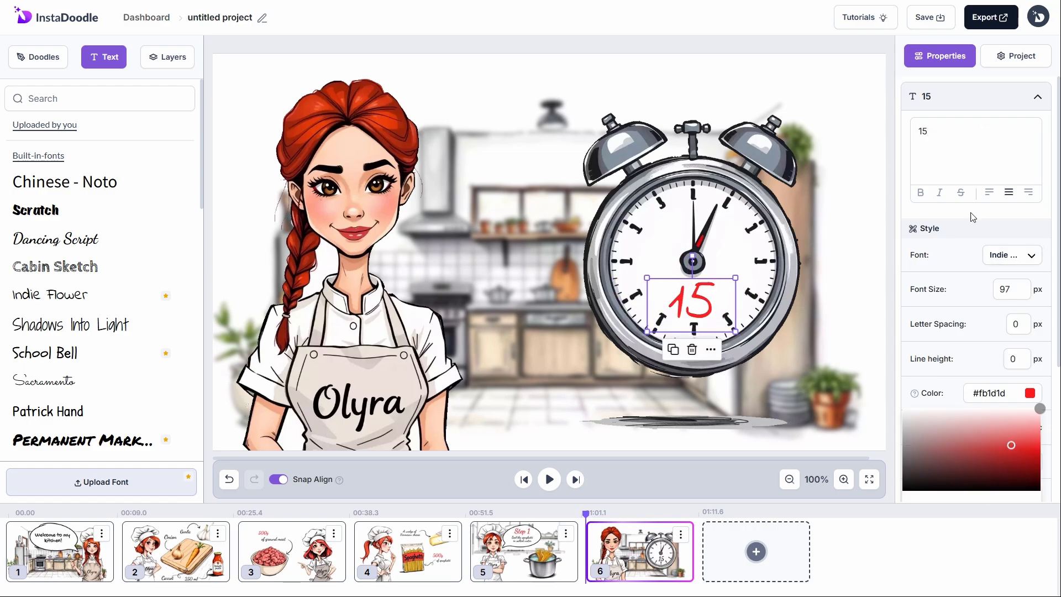
left_click(977, 270)
left_click_drag(738, 243, 723, 283)
left_click_drag(704, 313, 691, 356)
left_click(893, 330)
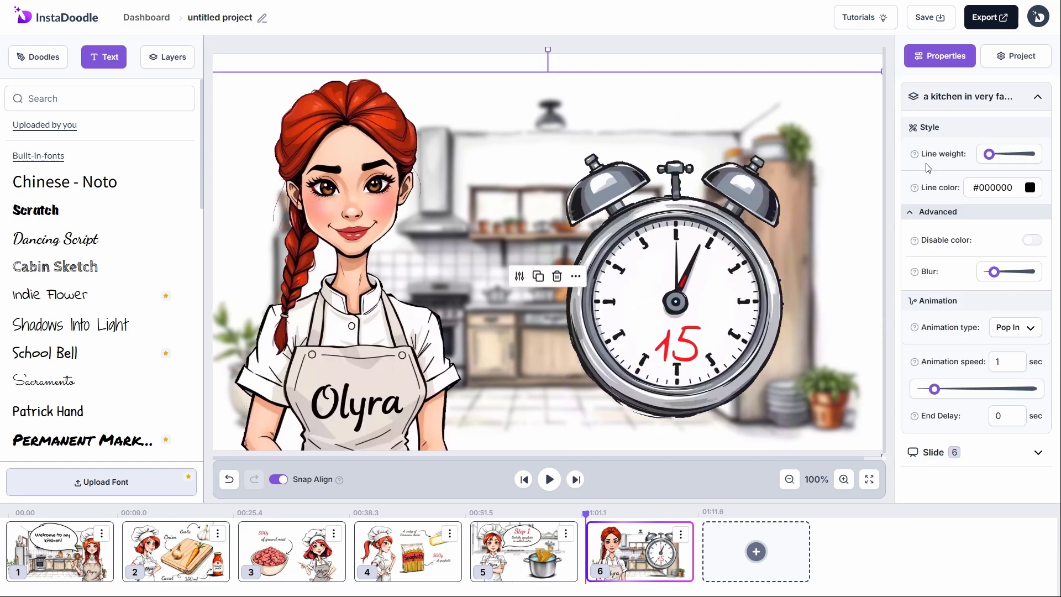
left_click(854, 64)
Step: Add a Sophie voiceover to slide 6 saying the pasta boils 15 minutes before the next step
left_click(977, 97)
left_click(979, 339)
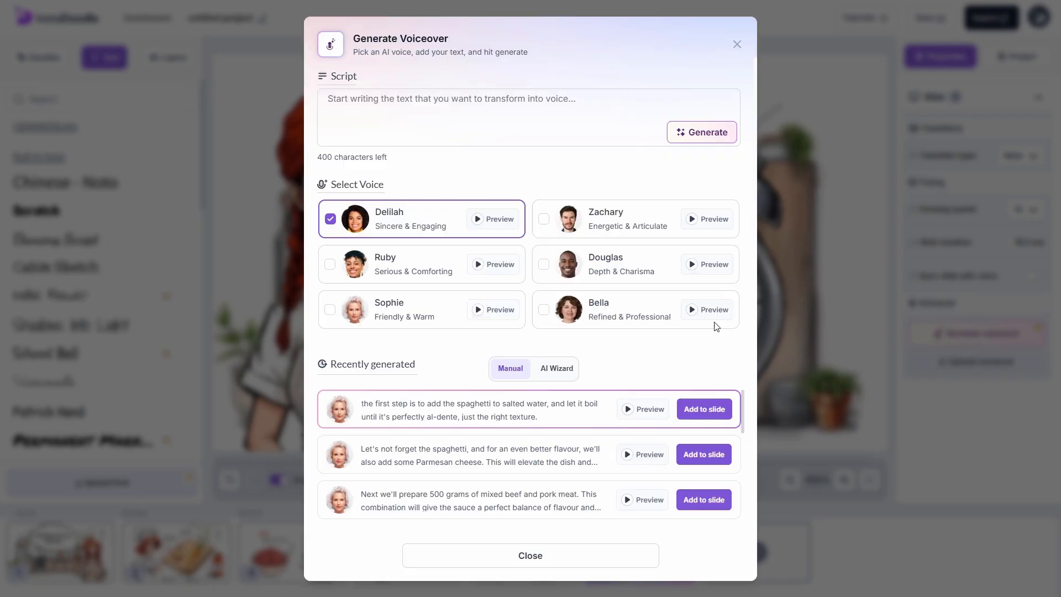
left_click(332, 311)
left_click(413, 121)
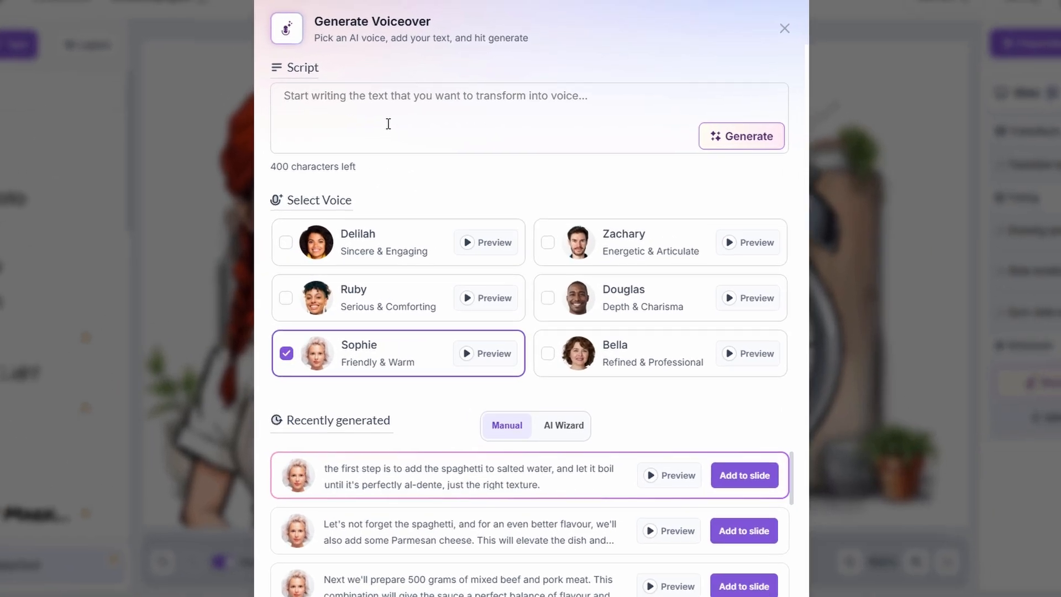
type("We let the pasta boil for 15 minutes, and once it's ready we'll move on to the next step to complete our delicious dish")
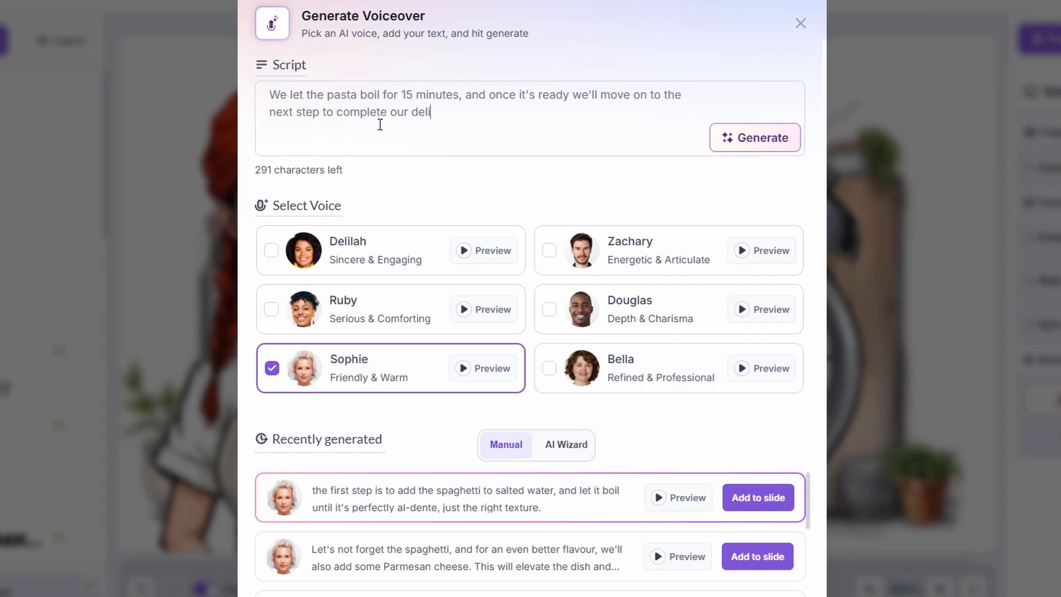
type(".")
left_click(728, 137)
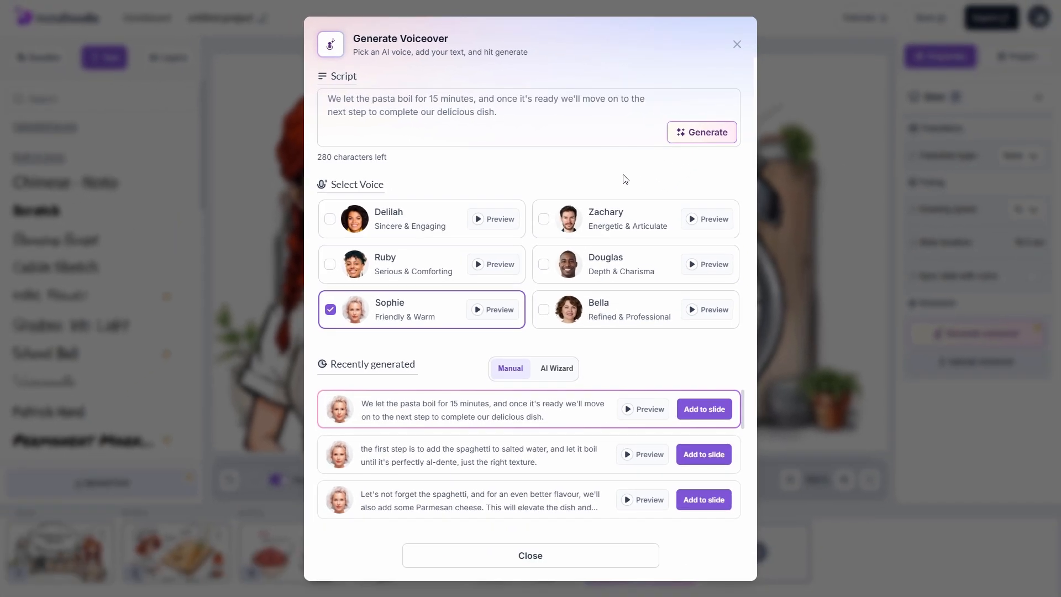
left_click(716, 409)
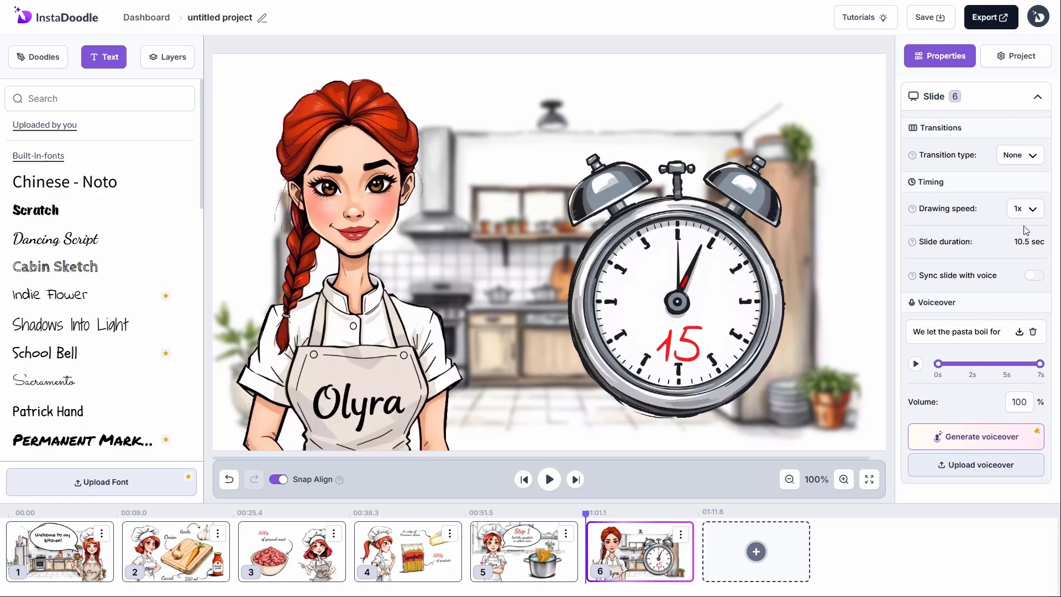
Step: Make the timer Slide in at speed 1.5 with a 0.5 sec end delay
left_click(177, 62)
left_click(119, 135)
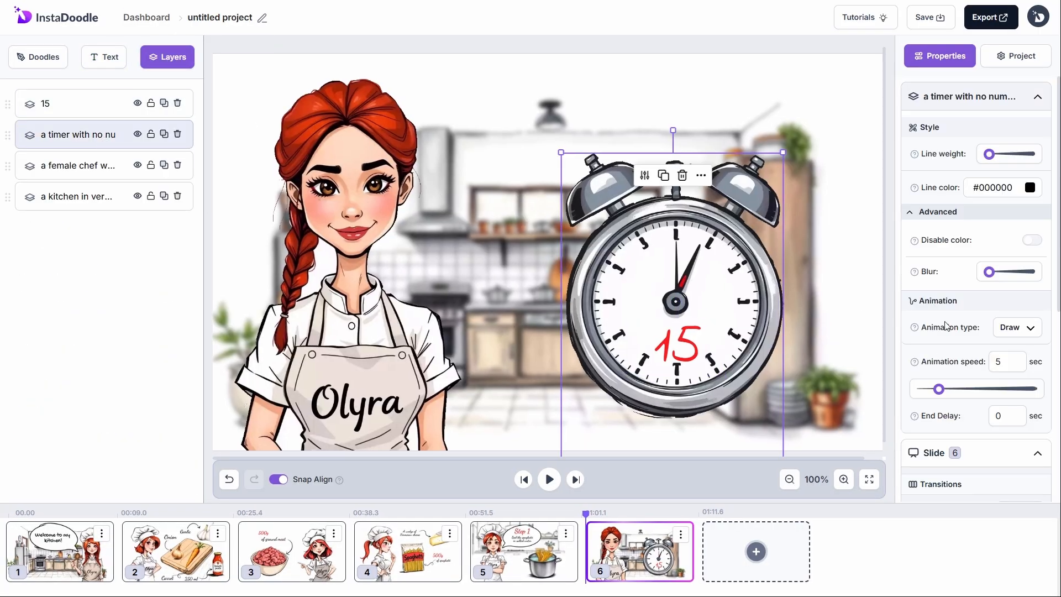
scroll(904, 307, "down", 1)
double_click(999, 306)
left_click(1015, 273)
left_click(1001, 353)
left_click_drag(1009, 309, 984, 315)
left_click(1007, 360)
type(".5")
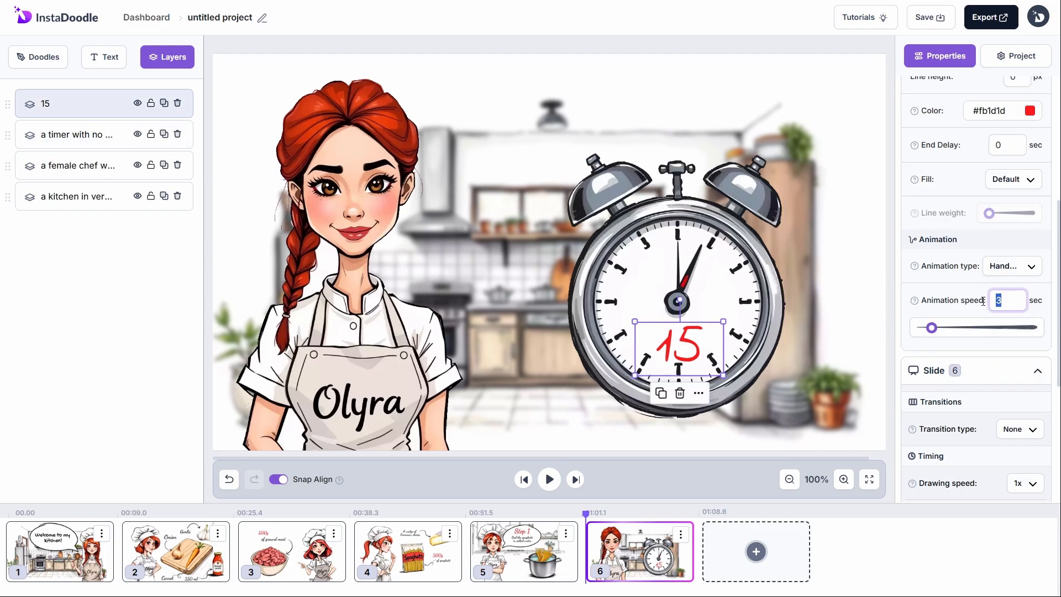
type(".5")
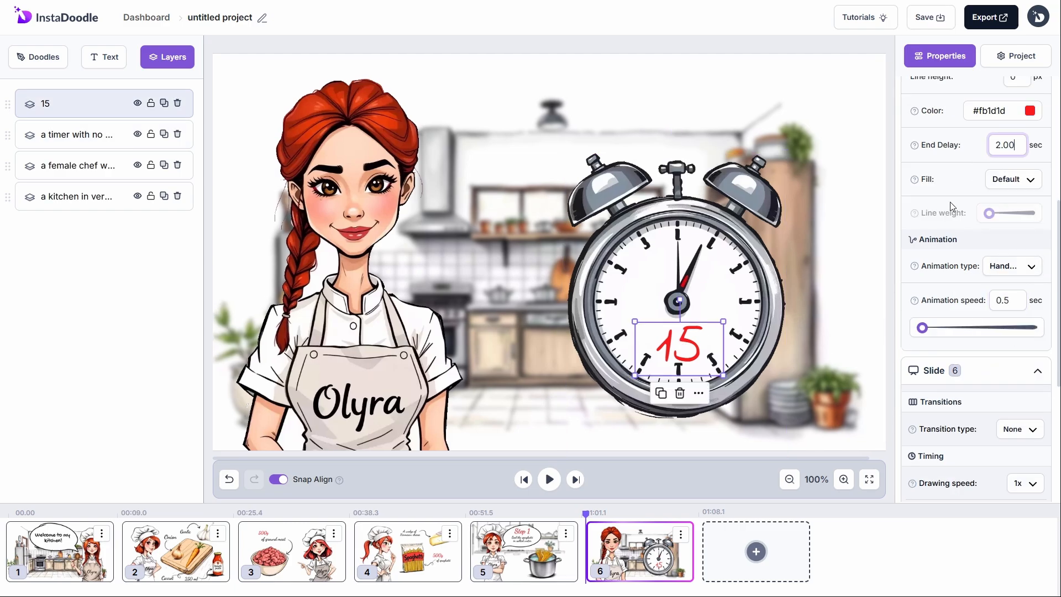
Step: Check the 15, chef and kitchen layers, then give slide 6 a Wipe transition
left_click(865, 73)
left_click(105, 110)
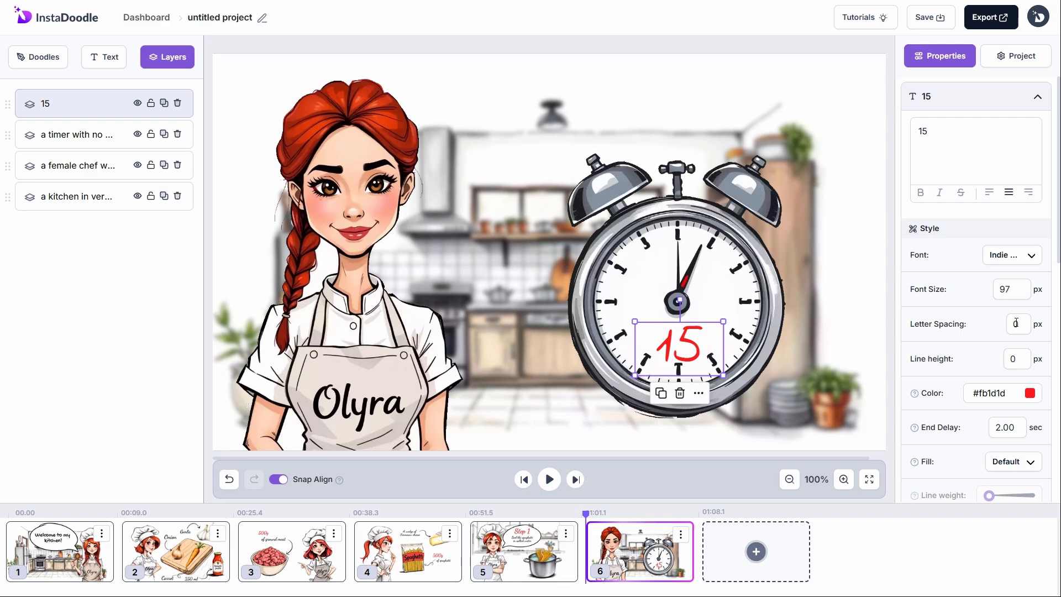
left_click(102, 175)
left_click(100, 196)
left_click(107, 114)
left_click(812, 70)
left_click(1022, 155)
left_click(929, 227)
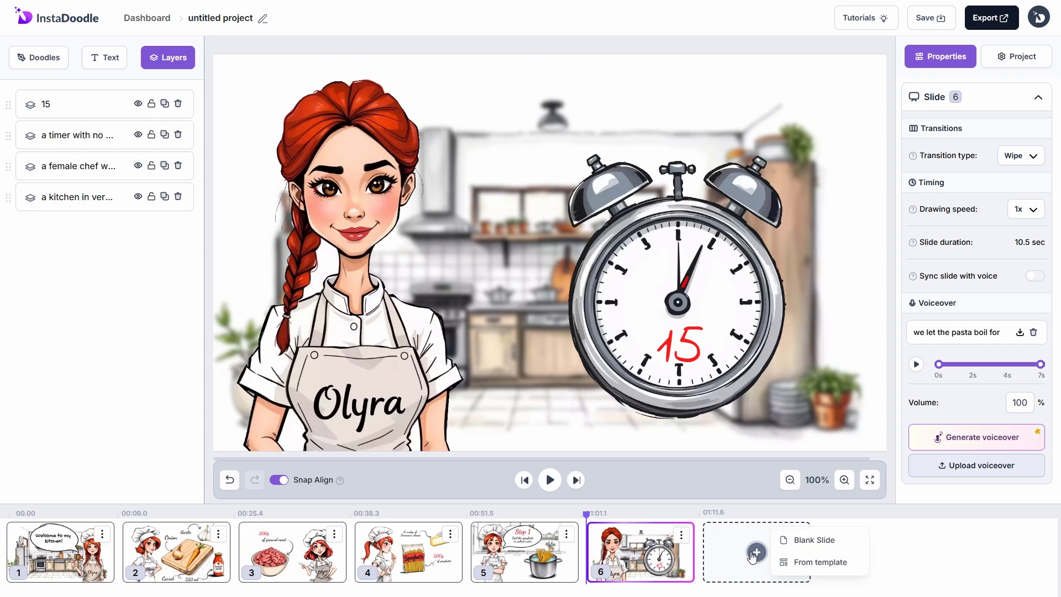
Step: Add blank slide 7 and generate AI chefs holding a sharp knife downward, hand on hip
left_click(814, 540)
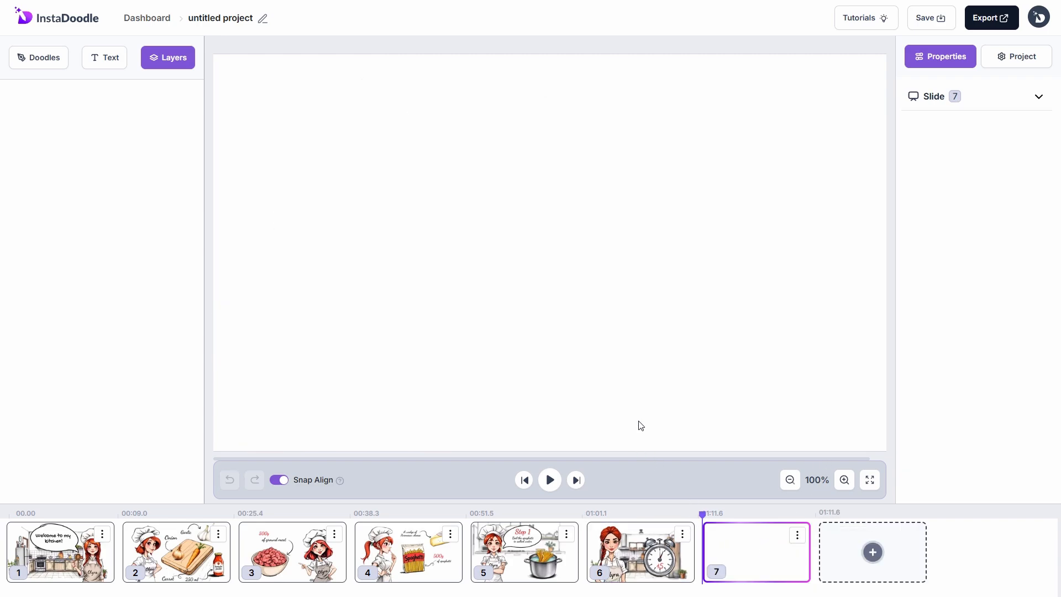
left_click(51, 55)
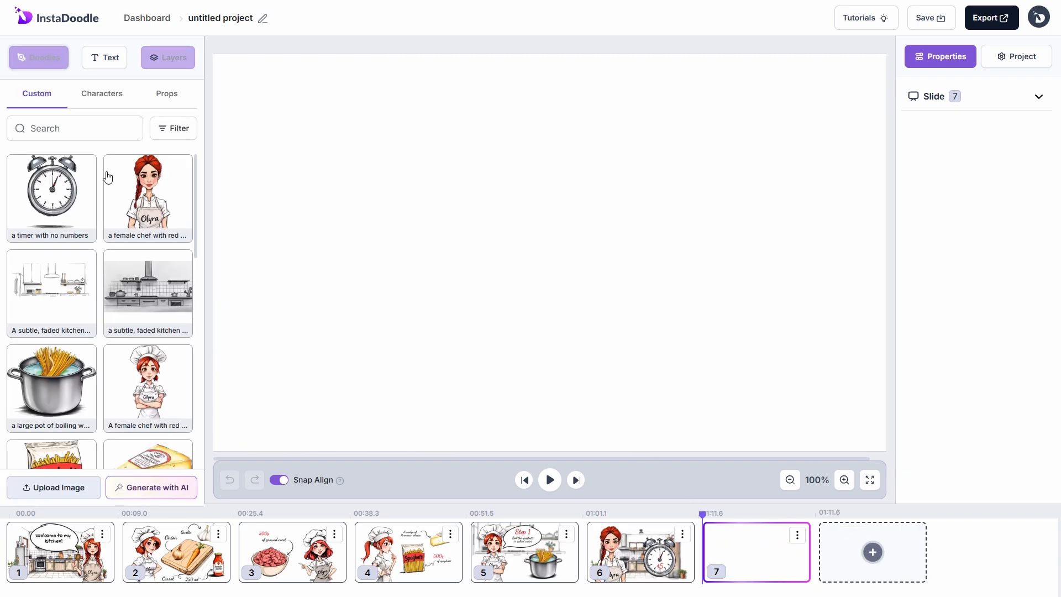
left_click(209, 487)
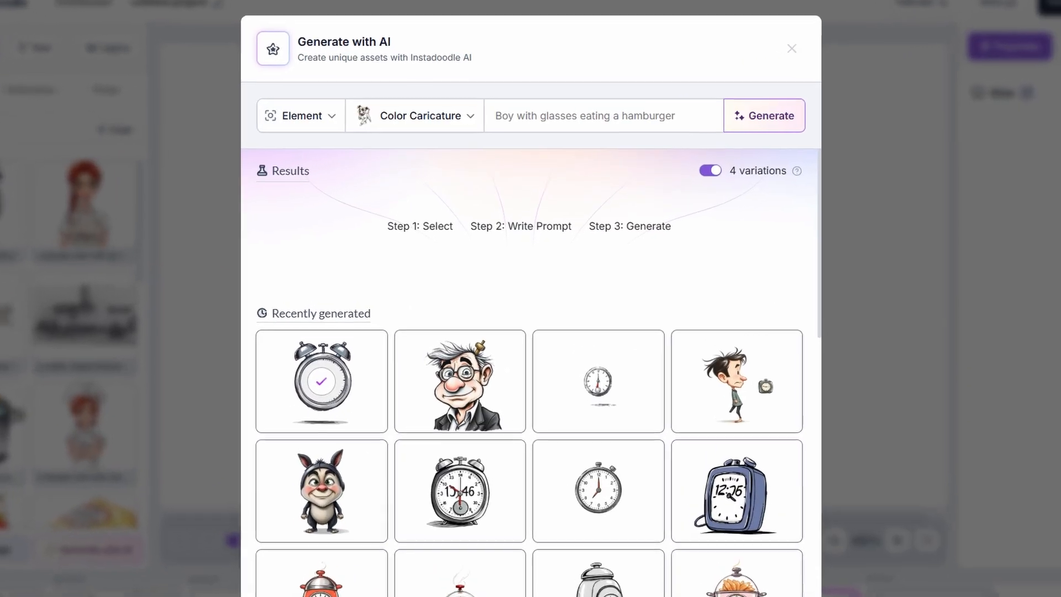
left_click(531, 112)
key("ctrl+v")
type("holds a sharp knife in one hand, poin")
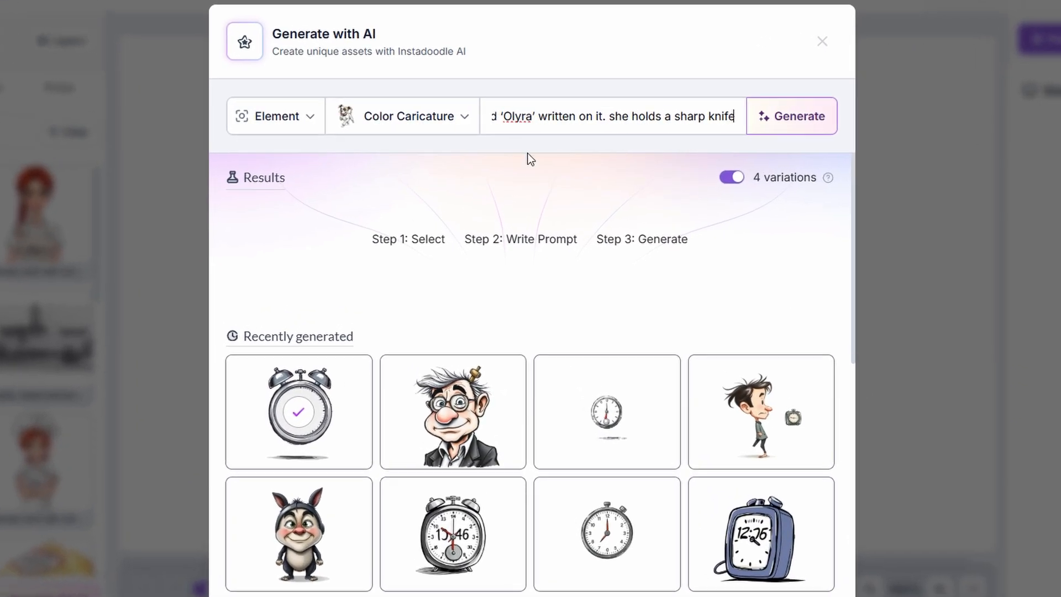
type("ting downward, while other hand rests on hip")
left_click(767, 122)
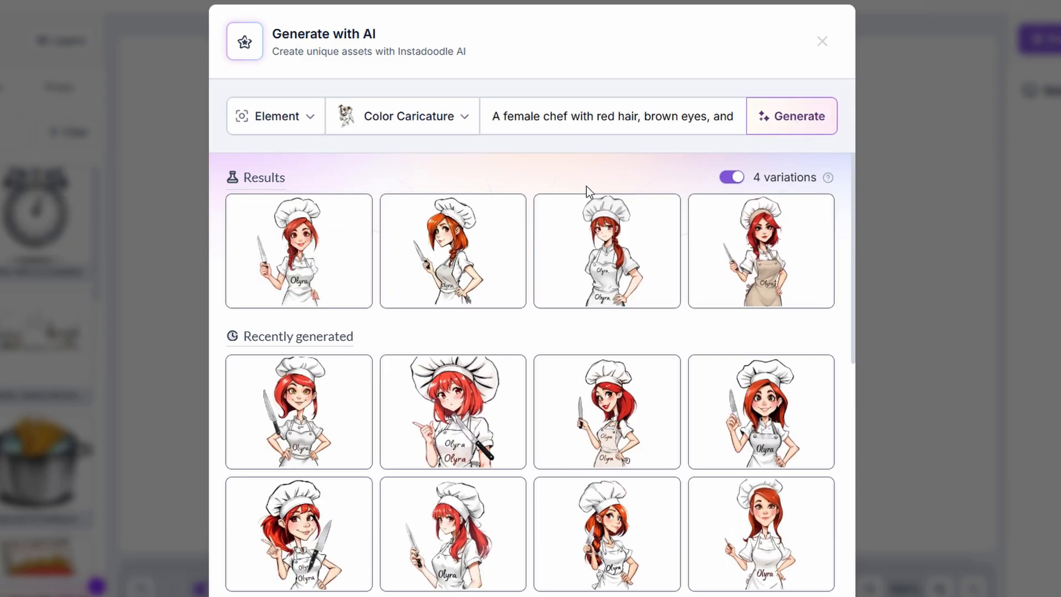
Step: Add two knife-holding chef variations to the library and place one on slide 7
left_click(453, 260)
left_click(729, 279)
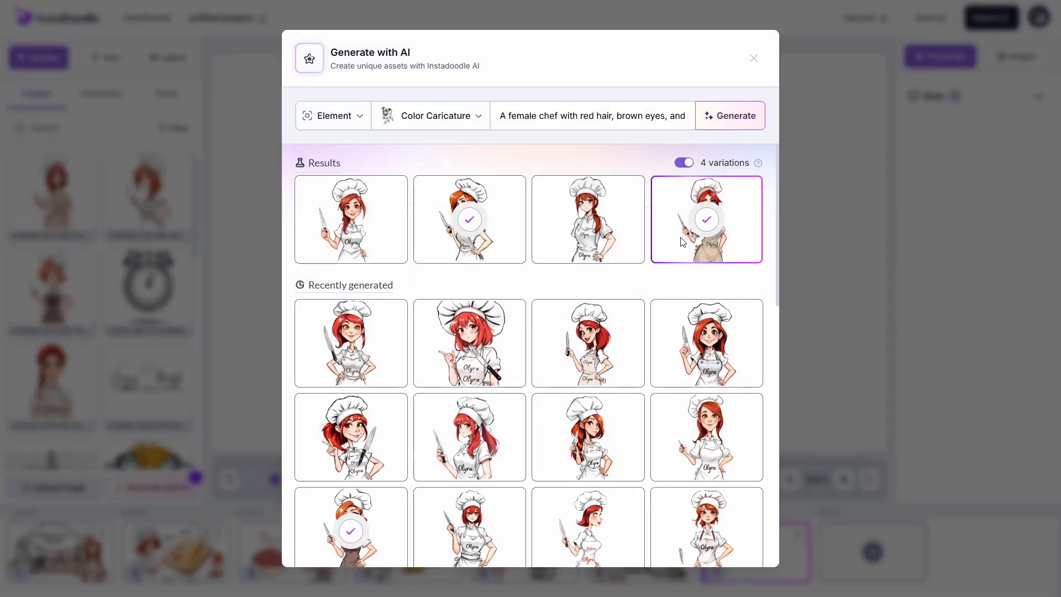
left_click(752, 61)
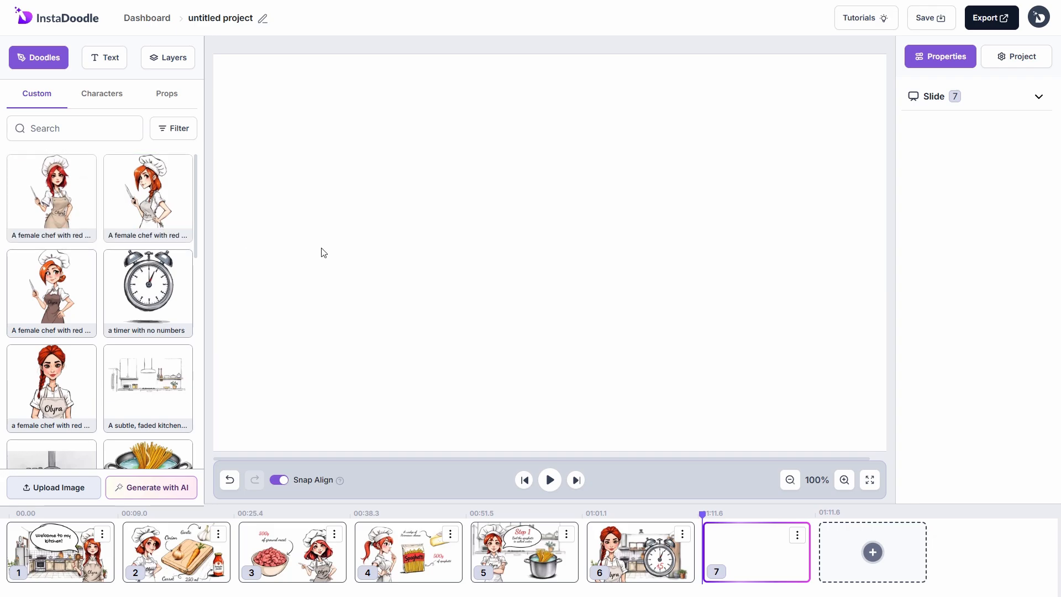
left_click_drag(558, 277, 811, 373)
Step: Move and enlarge the chef on slide 7, then add the wooden cutting board
left_click_drag(744, 250, 613, 83)
left_click_drag(757, 232, 741, 233)
left_click(470, 221)
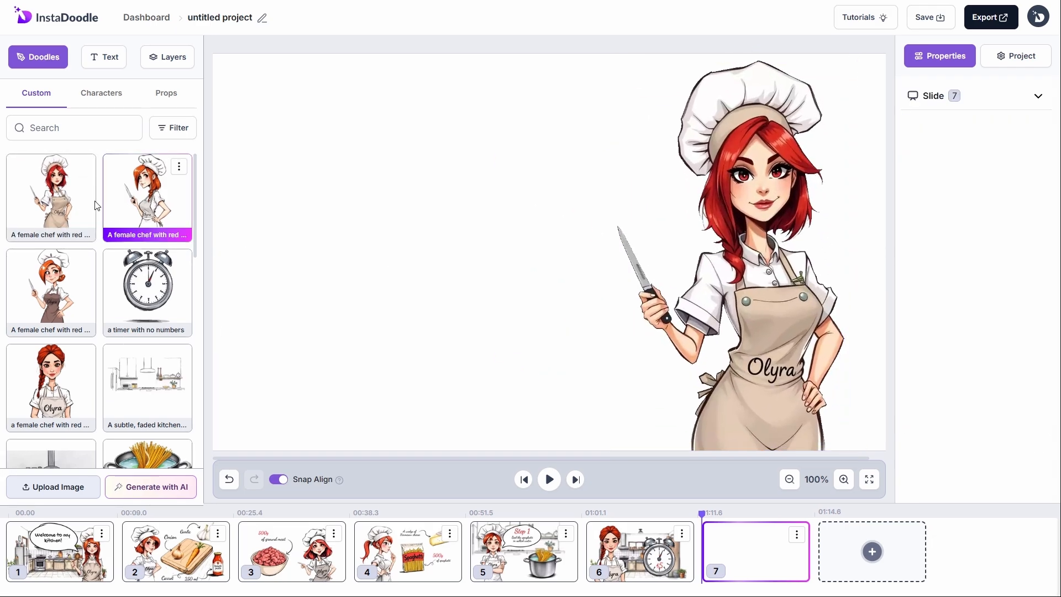
scroll(108, 214, "down", 5)
left_click(147, 359)
Step: Set the chef's animation speed to 1.5 and the cutting board's to 1
left_click(670, 380)
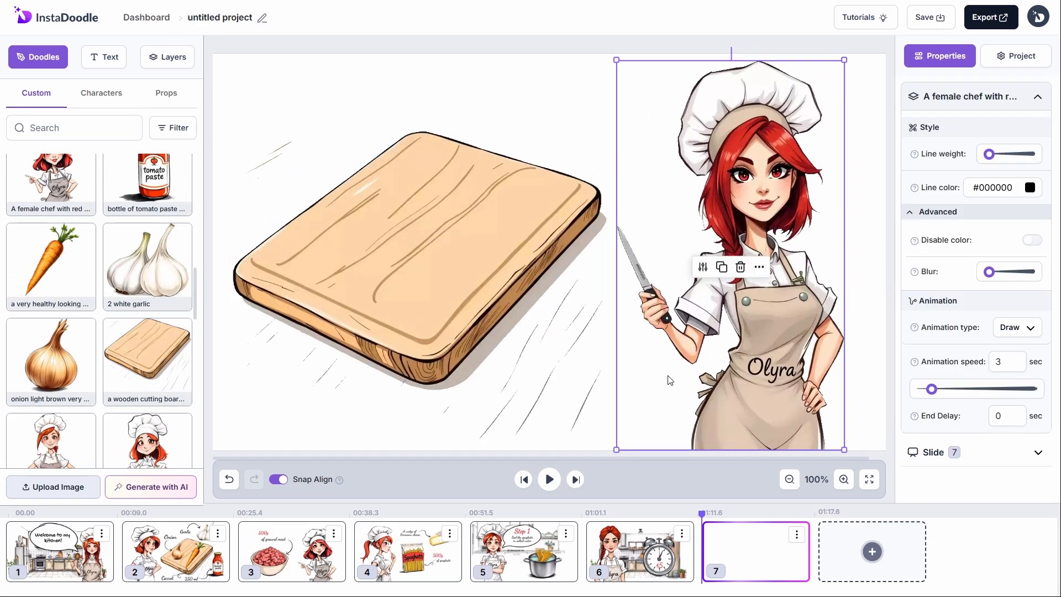
type("1.5")
left_click_drag(1008, 367, 980, 364)
left_click(611, 286)
left_click(508, 271)
type("1")
left_click(774, 376)
Step: Generate 'chop' doodles with AI and add the chopped carrot and chopped garlic results
left_click(162, 487)
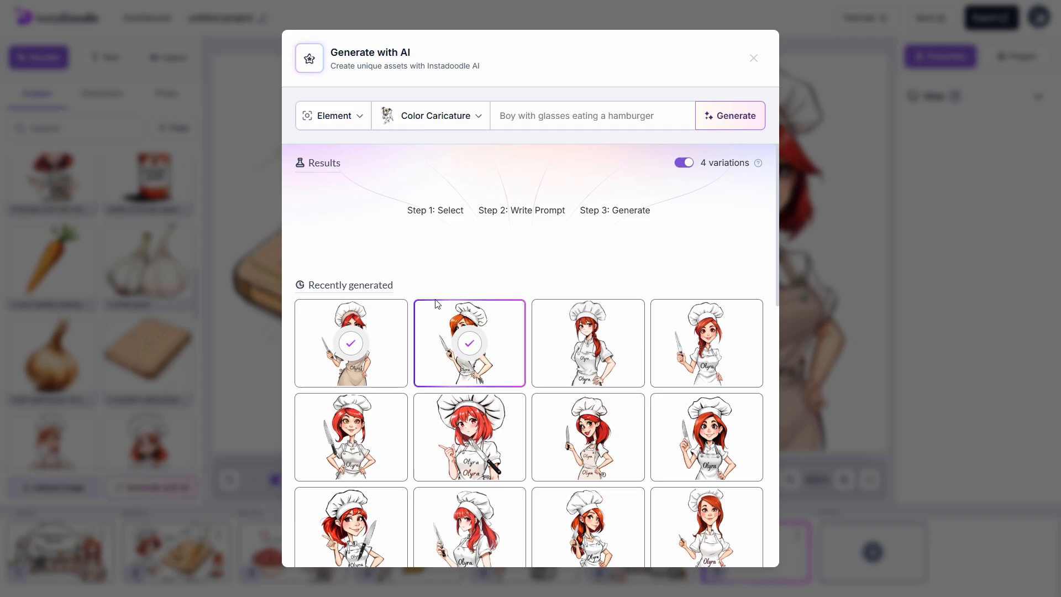
left_click(520, 117)
type("chop")
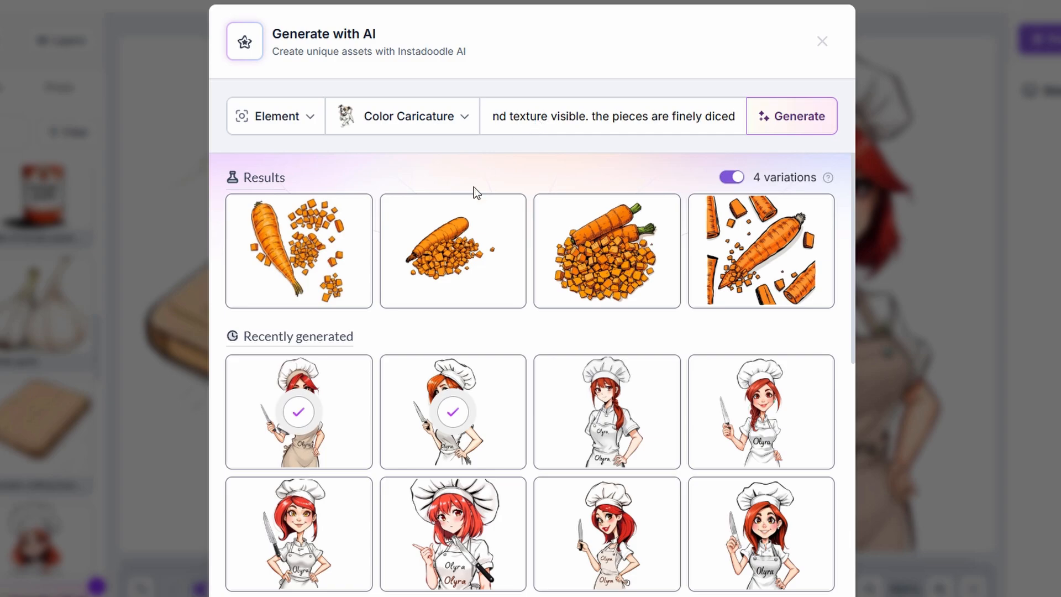
mouse_move(465, 238)
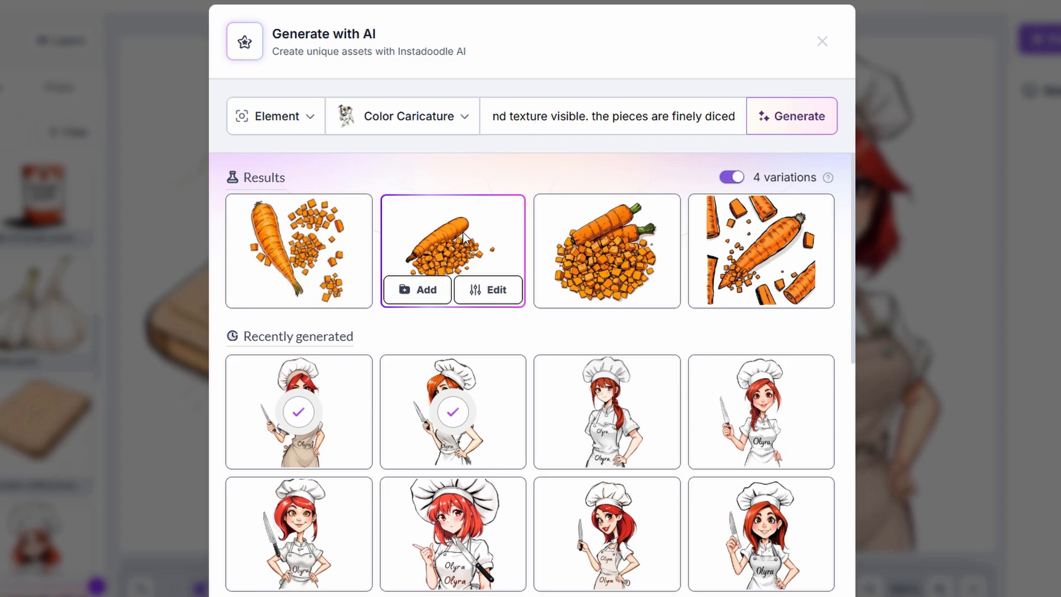
left_click(418, 290)
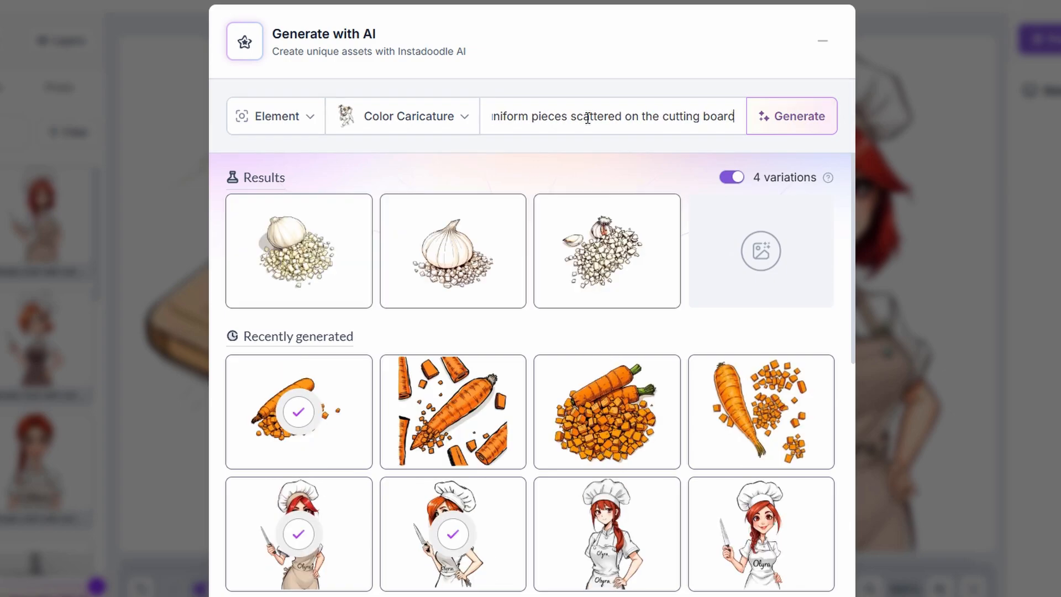
left_click(586, 297)
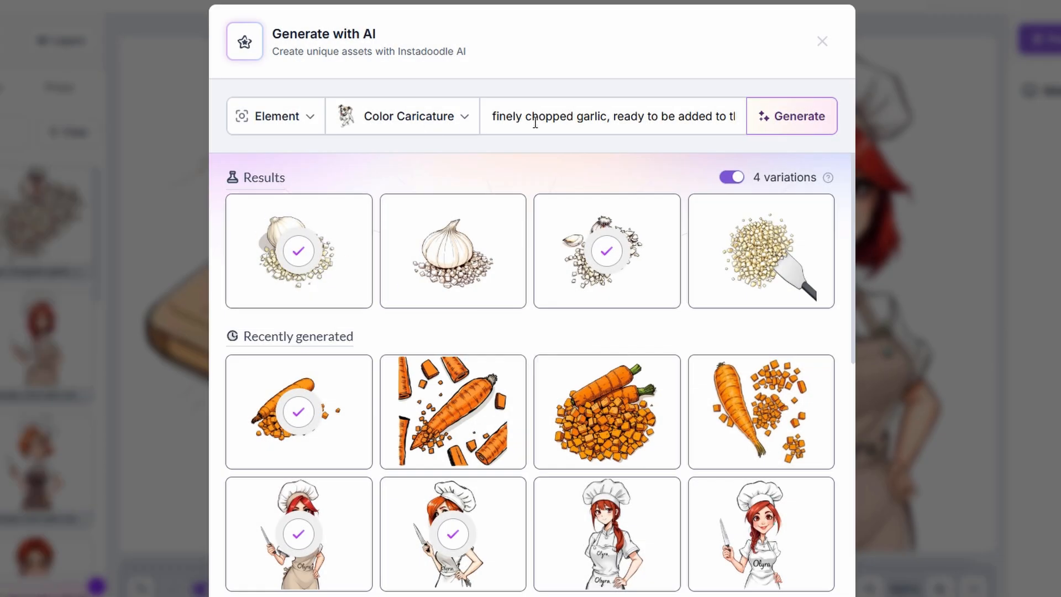
Step: Add the chopped onion AI result and place the chopped garlic on the cutting board
triple_click(534, 122)
key("BackSpace")
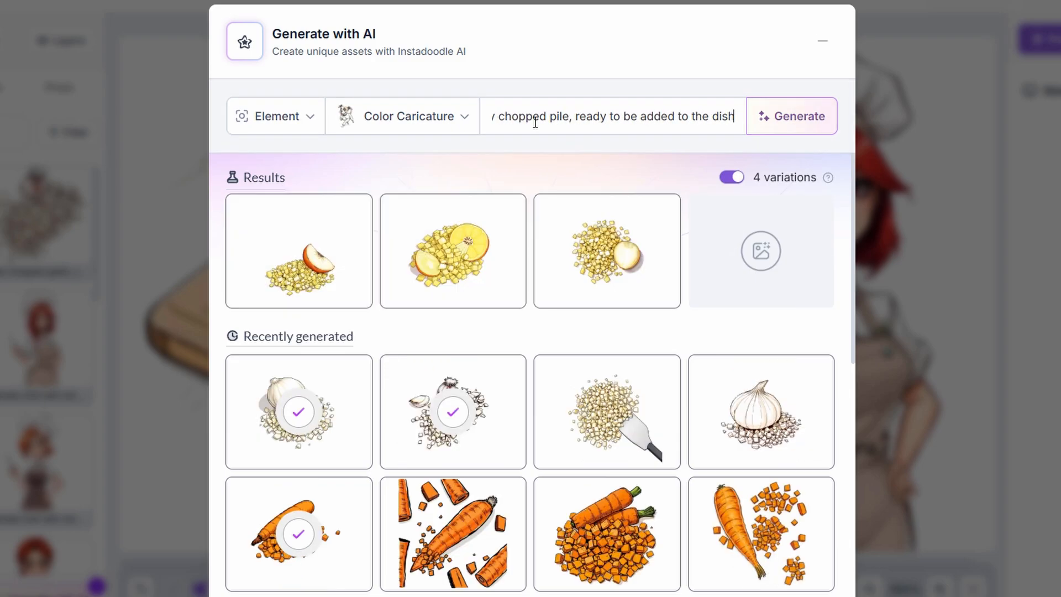
mouse_move(579, 290)
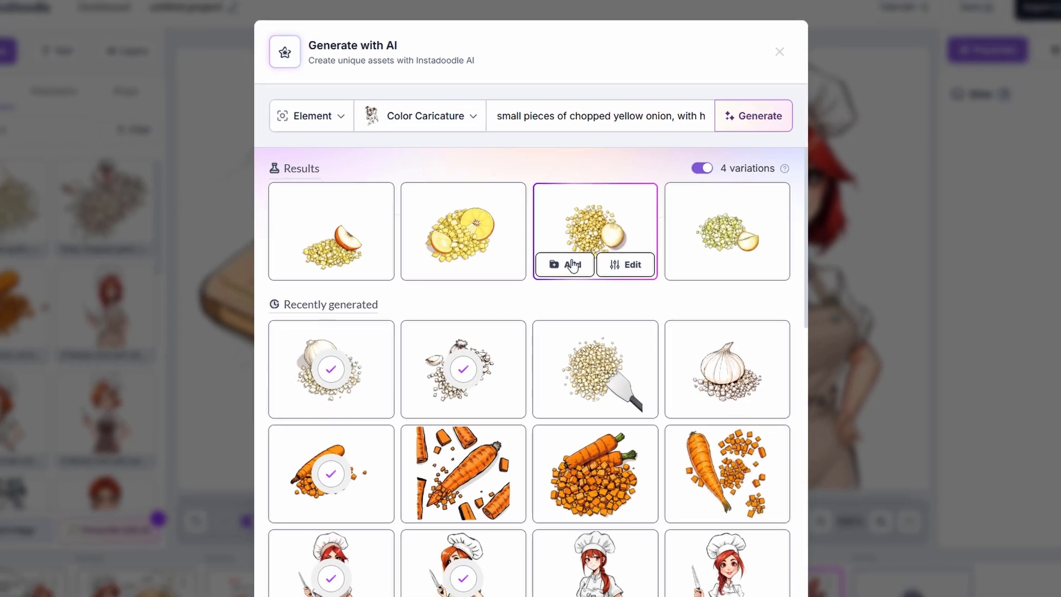
left_click(572, 265)
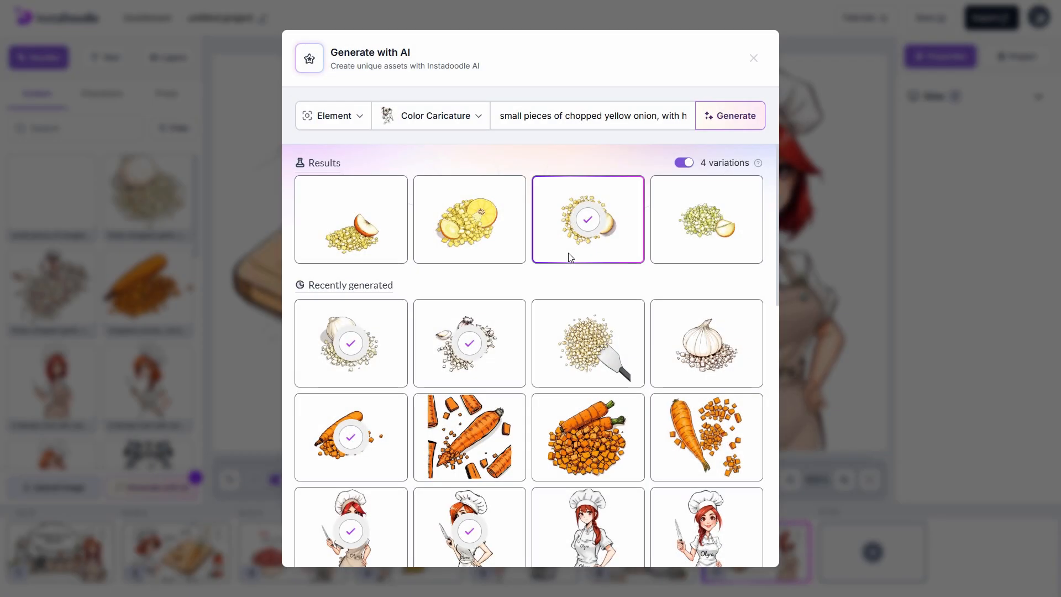
left_click(779, 52)
left_click(51, 287)
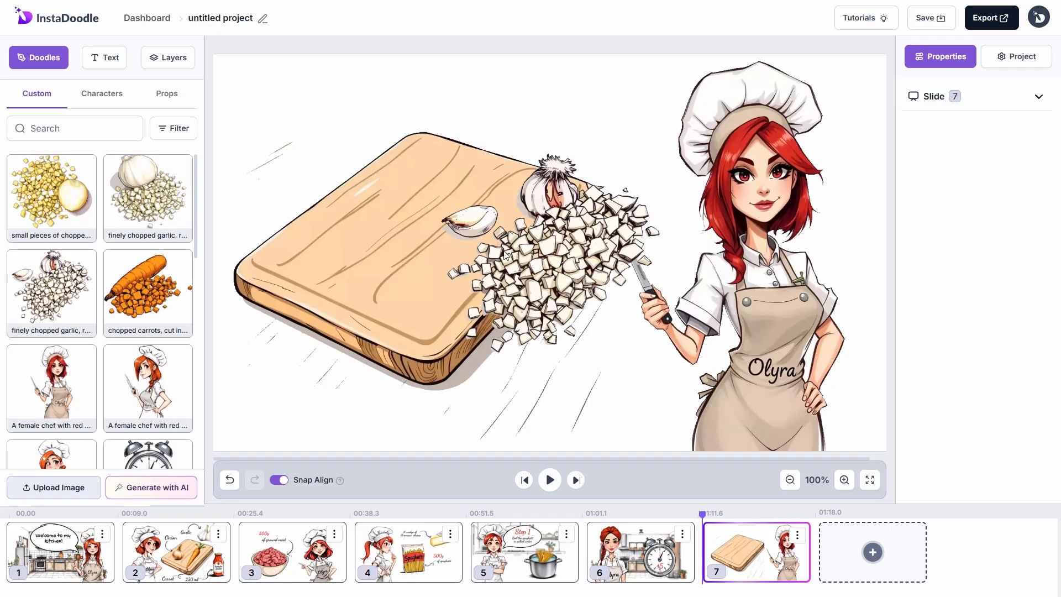
Step: Add the chopped onion to the board and move the board with all vegetables lower
left_click(390, 317)
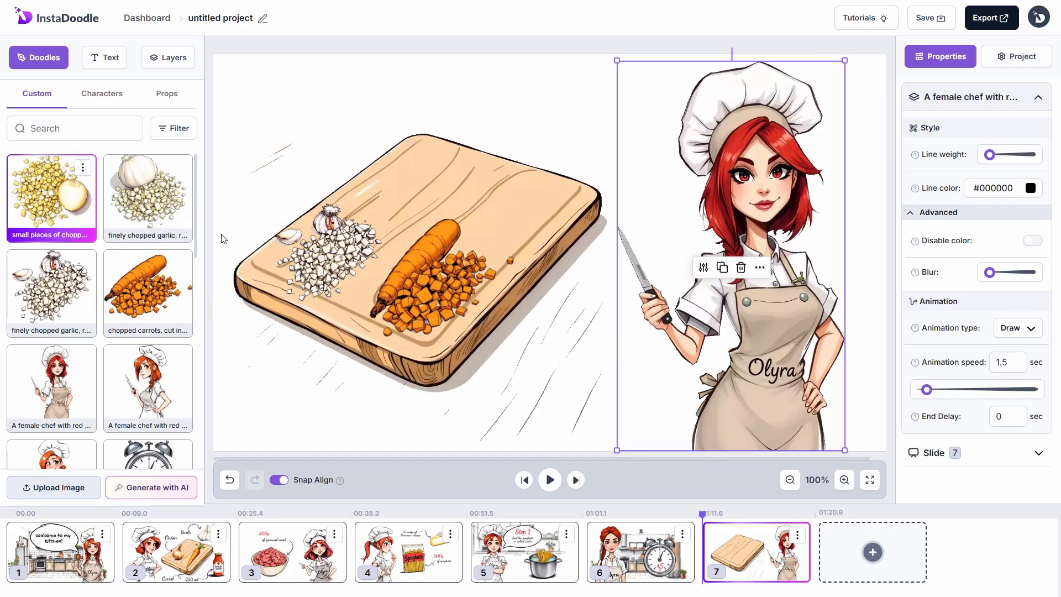
left_click(51, 197)
left_click(611, 137)
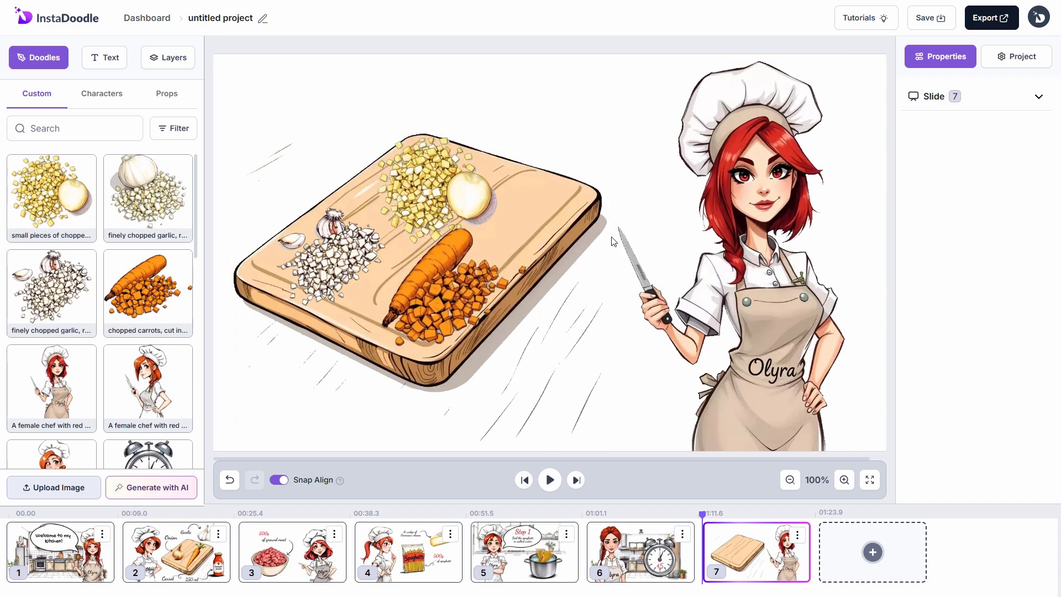
left_click_drag(247, 119, 522, 335)
left_click_drag(530, 265, 528, 299)
Step: Add a speech bubble from the props library and flip it horizontally
left_click(746, 331)
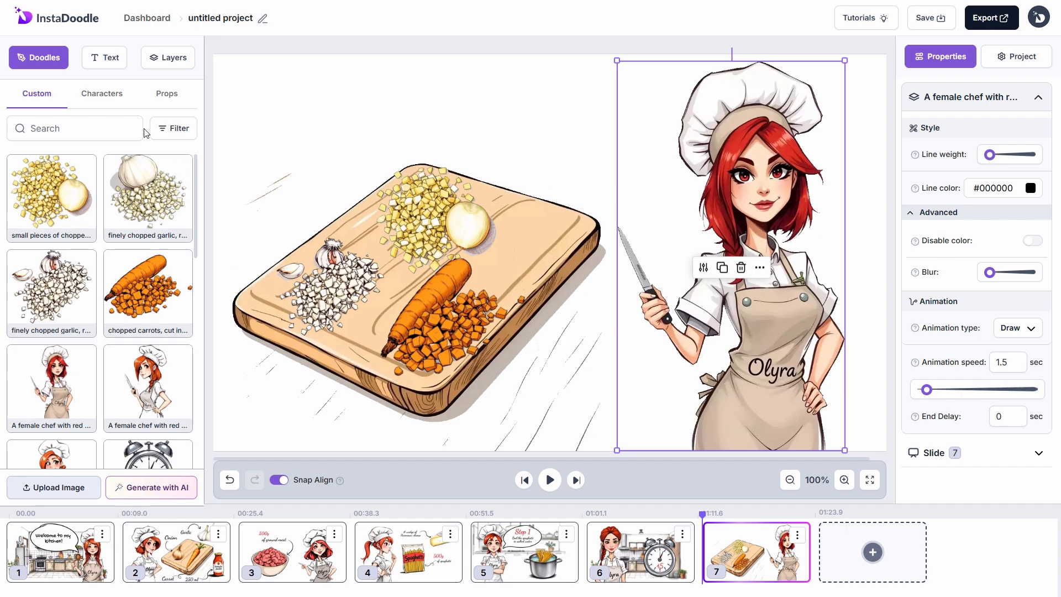
left_click(167, 94)
left_click(66, 315)
right_click(526, 191)
left_click(570, 317)
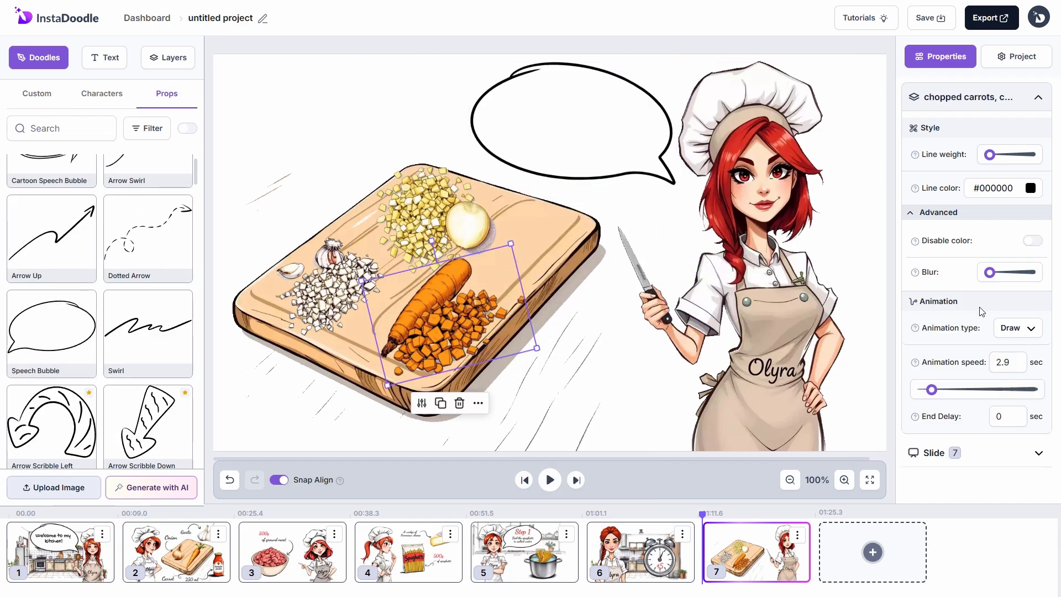
Step: Make the chopped carrots, garlic and onion slide in at speed 1
left_click(1018, 330)
left_click(984, 427)
double_click(1002, 364)
type("1")
key("Return")
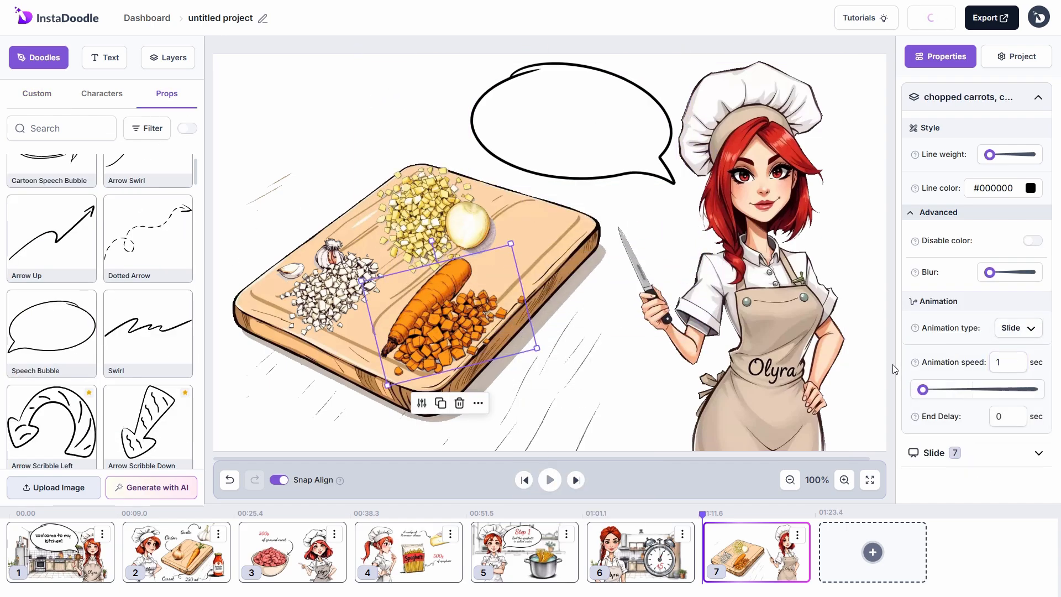
left_click(377, 271)
left_click(1018, 330)
left_click(984, 428)
left_click_drag(1015, 364, 810, 376)
type("1")
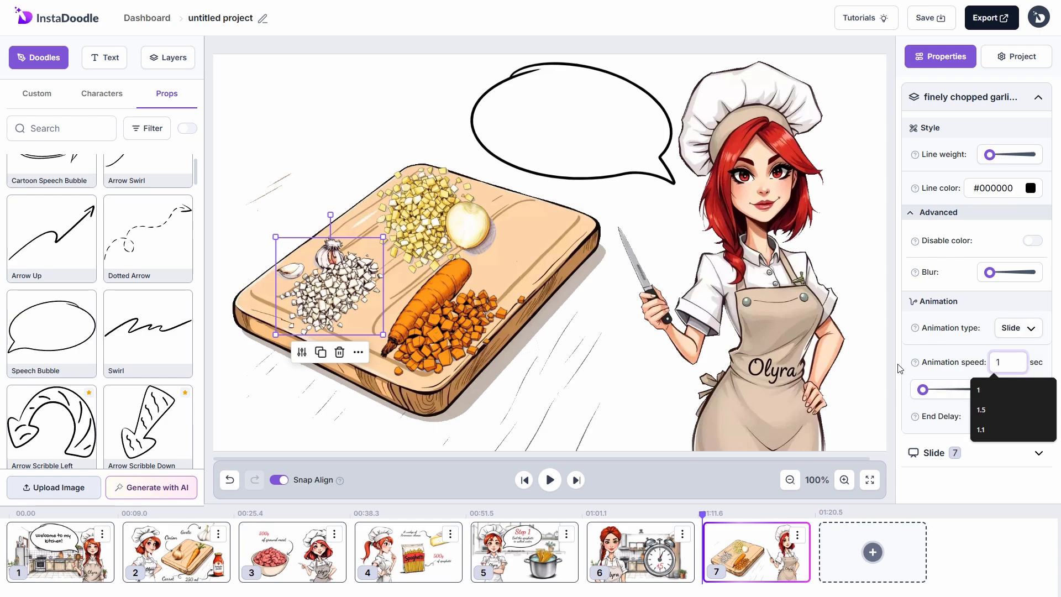
left_click(461, 255)
left_click(1017, 330)
left_click(984, 427)
type("1")
Step: Keep the cutting board drawing in at speed 1 and set the speech bubble's speed to 0.5
left_click(356, 358)
left_click(1017, 332)
left_click(1003, 354)
left_click_drag(1015, 363, 897, 366)
type("1")
left_click(612, 165)
double_click(1002, 329)
type("0.5")
Step: Add a red Dancing Script text 'Step 2' inside the speech bubble, enlarged
left_click(108, 62)
left_click(155, 244)
left_click_drag(292, 74, 588, 100)
left_click_drag(992, 134, 912, 136)
type("Step 2")
left_click_drag(533, 99, 555, 89)
left_click_drag(591, 99, 608, 105)
left_click(1030, 394)
left_click_drag(1023, 437, 1015, 443)
left_click(943, 260)
Step: Add a second Dancing Script text below and make 'Step 2' hand-write in at speed 0.5
left_click(83, 239)
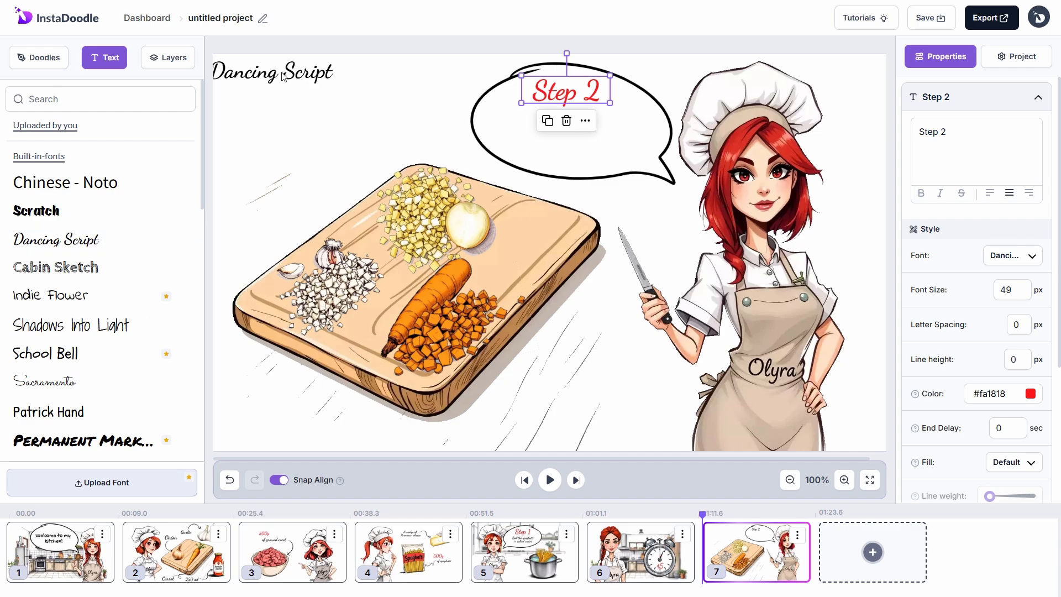
left_click_drag(245, 73, 563, 127)
left_click_drag(929, 145, 915, 141)
left_click(598, 94)
scroll(976, 372, "down", 3)
left_click(1013, 378)
left_click(1008, 430)
left_click_drag(1006, 414, 990, 413)
type("0.5")
Step: Change the second text to 'Chopping the vegetables' and make it hand-write in at speed 1.5
left_click(613, 133)
scroll(951, 136, "up", 3)
left_click_drag(977, 145, 974, 146)
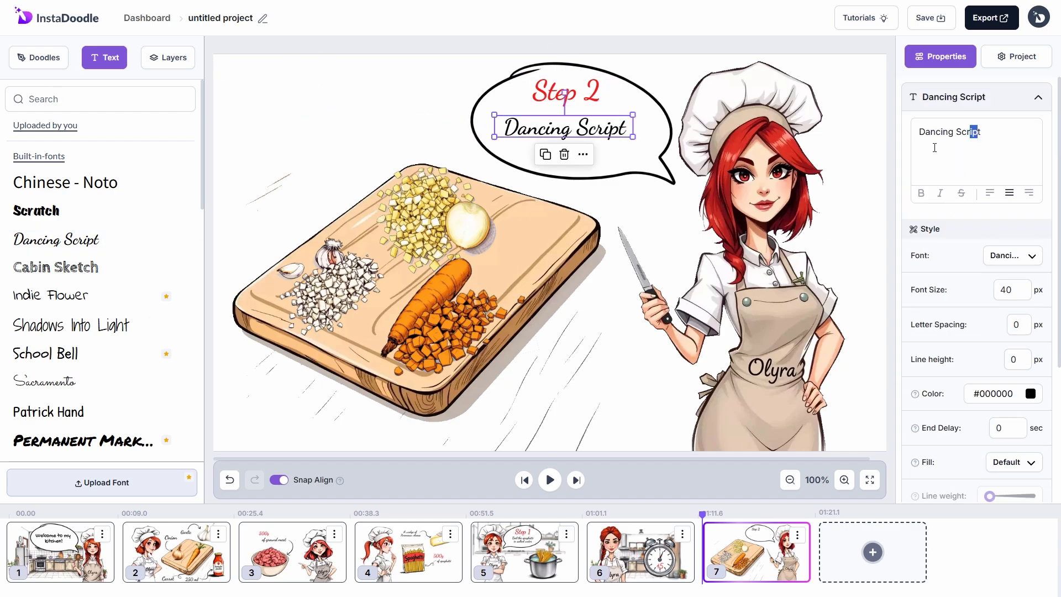
type("Chopping the vegetables")
left_click(586, 95)
left_click(614, 132)
scroll(1017, 365, "down", 3)
left_click(1016, 352)
left_click(1009, 404)
left_click_drag(1006, 414, 988, 418)
type("1.5")
left_click(38, 57)
left_click(60, 128)
Step: Add a Swirl Arrow doodle, rotated and shrunk to point at the chopped carrot
type("swirl arrow")
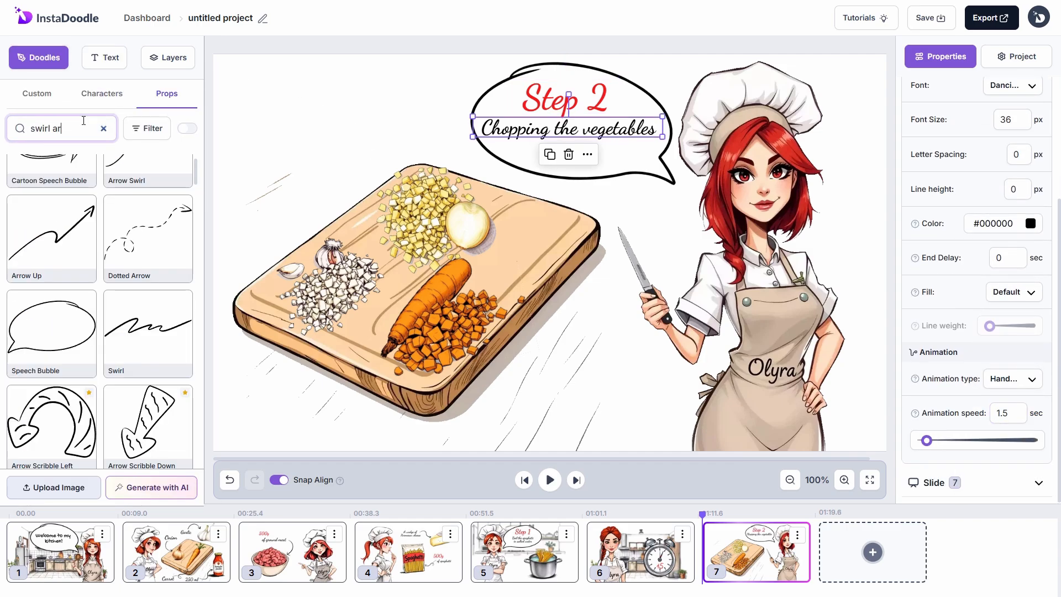
left_click(52, 287)
left_click_drag(567, 330, 599, 415)
left_click_drag(584, 215, 480, 415)
left_click_drag(603, 201, 578, 364)
left_click_drag(568, 413, 529, 367)
Step: Add a tilted Dancing Script 'the carrot' label with Handwriting animation, and set the arrow's speed to 0.5
left_click(105, 59)
left_click_drag(56, 239, 519, 385)
type("the carrot")
left_click(527, 384)
double_click(1007, 330)
type("0.5")
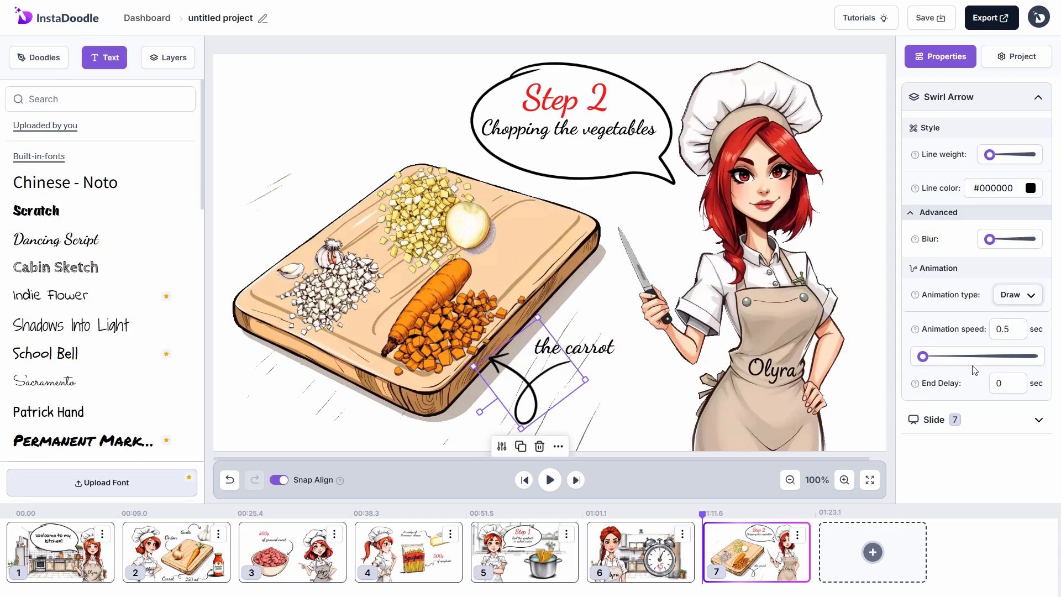
left_click(585, 354)
left_click_drag(575, 312, 585, 315)
scroll(973, 276, "down", 3)
left_click(1011, 350)
left_click(990, 429)
Step: Add a second Swirl Arrow at the upper left, rotated and shrunk toward the garlic
left_click(49, 59)
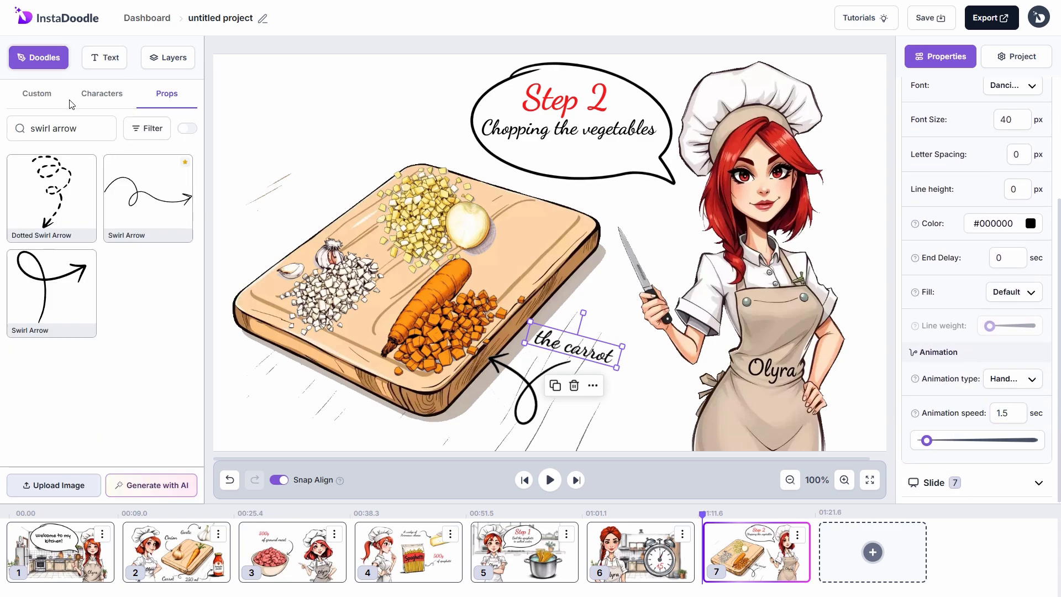
left_click(142, 214)
left_click_drag(487, 251, 334, 133)
left_click_drag(403, 59, 332, 205)
Step: Add a tilted Dancing Script 'the garlic' label above its arrow, with animation speed 1
left_click(105, 58)
left_click_drag(82, 239, 296, 164)
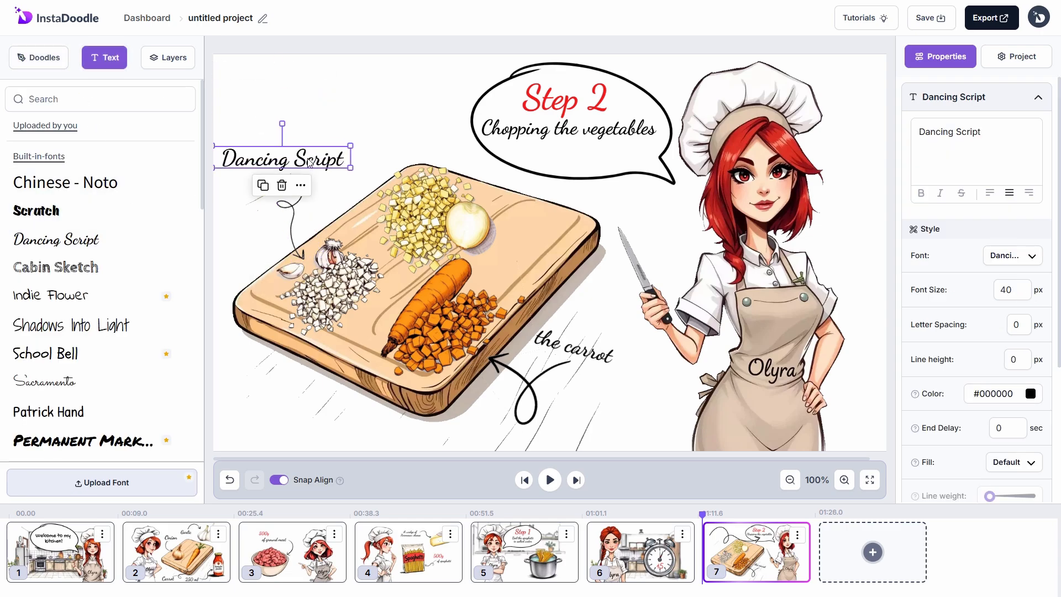
type("the garlic")
left_click_drag(261, 123, 251, 126)
left_click_drag(261, 158, 264, 172)
left_click(293, 214)
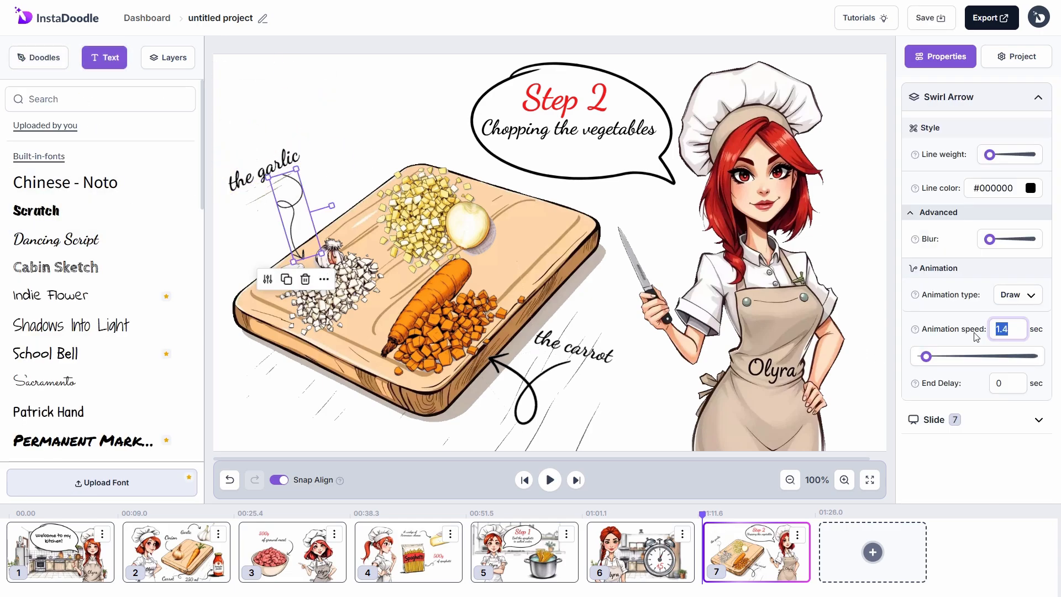
left_click(285, 172)
scroll(979, 276, "down", 4)
left_click(998, 413)
type("1")
Step: Search 'curved arrow' and place a rotated, shrunk Curved Arrow above the onion
type("curved arrow")
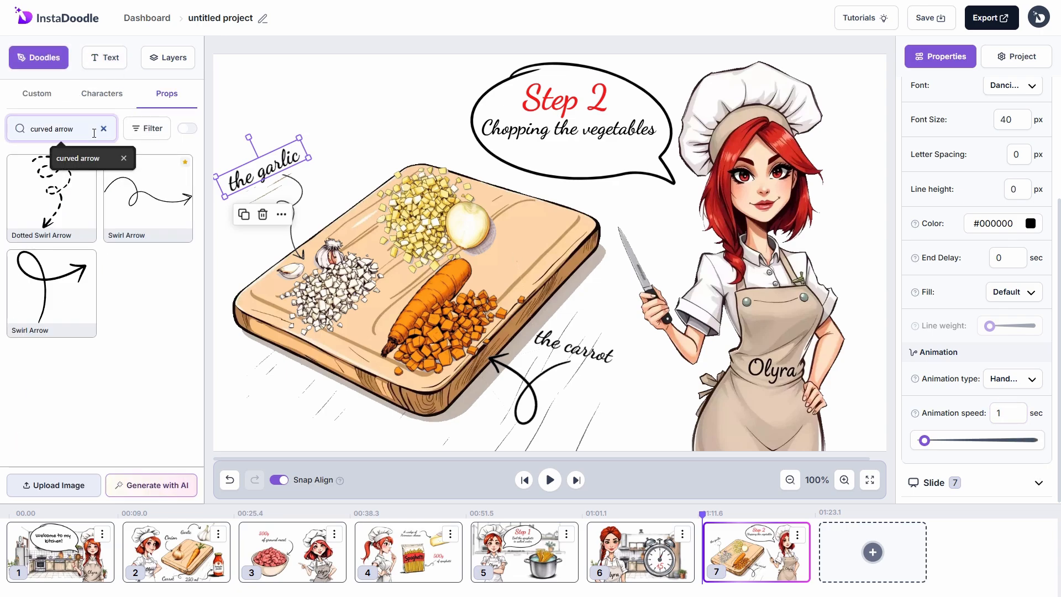
key("Return")
left_click(148, 370)
left_click_drag(489, 131, 609, 252)
left_click_drag(388, 122, 546, 328)
left_click_drag(580, 369, 424, 131)
left_click(310, 105)
Step: Add a tilted Dancing Script 'the onion' label with Handwriting animation, and set the arrow's speed to 0.5
left_click(113, 62)
left_click(61, 240)
left_click_drag(586, 261, 390, 114)
left_click_drag(981, 133, 918, 147)
type("the onion")
left_click_drag(329, 70, 339, 102)
left_click(385, 157)
type("0.5")
left_click(340, 113)
scroll(989, 332, "down", 4)
left_click(1017, 352)
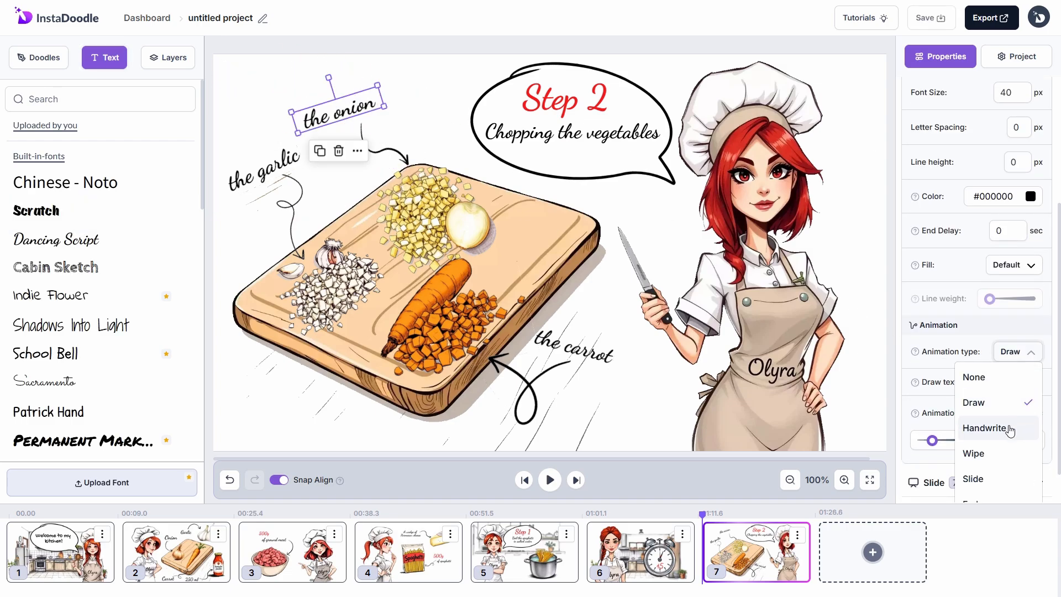
left_click(1009, 430)
left_click_drag(1010, 412, 981, 385)
type("12.00")
left_click(167, 57)
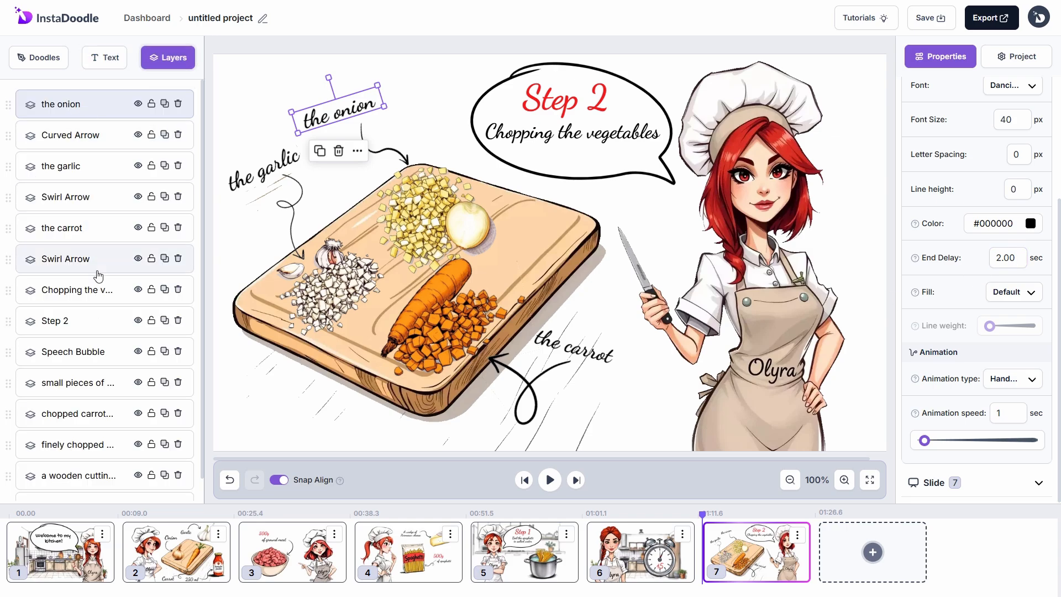
Step: Move the Speech Bubble, Step 2 and Chopping the vegetables layers below the cutting board
left_click(77, 484)
left_click(80, 452)
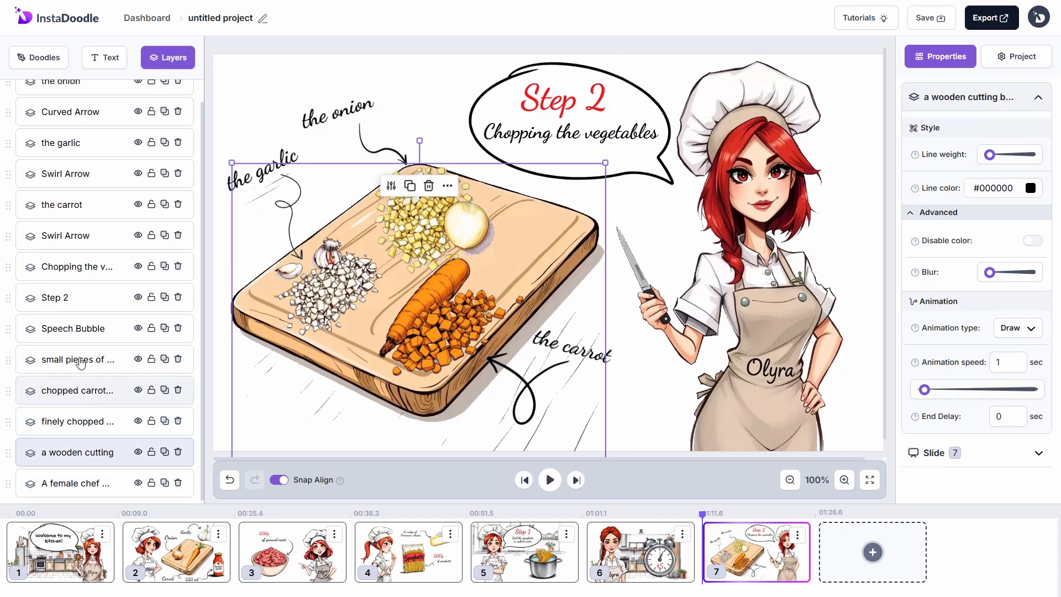
left_click_drag(86, 330, 96, 447)
left_click_drag(88, 299, 91, 418)
left_click_drag(85, 267, 86, 396)
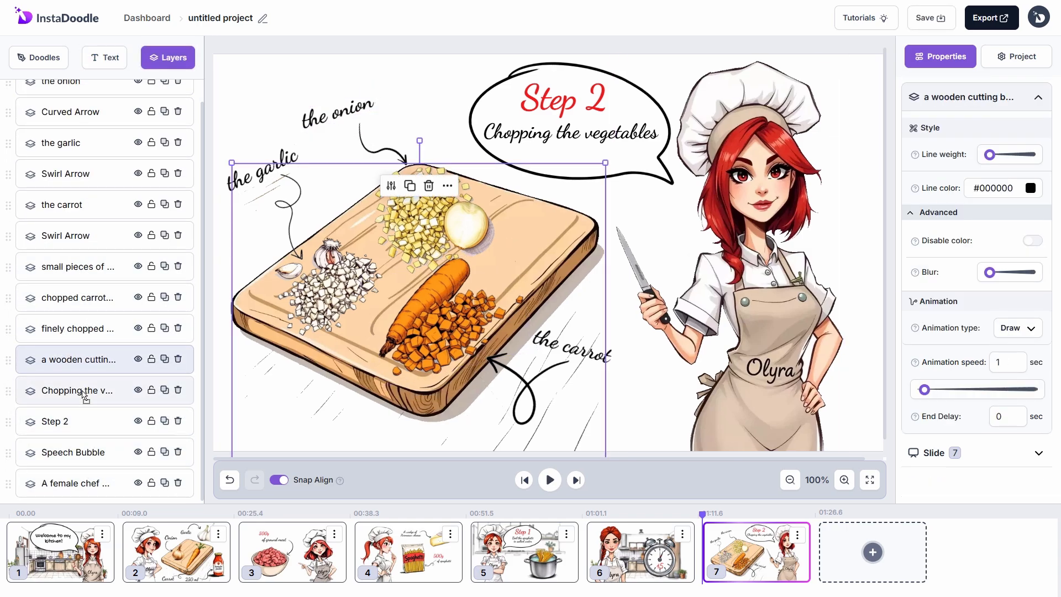
Step: Move the chopped carrots layer below the finely chopped layer, then expand the Slide 7 settings
left_click(78, 321)
left_click(81, 269)
left_click_drag(85, 298, 98, 251)
left_click(89, 206)
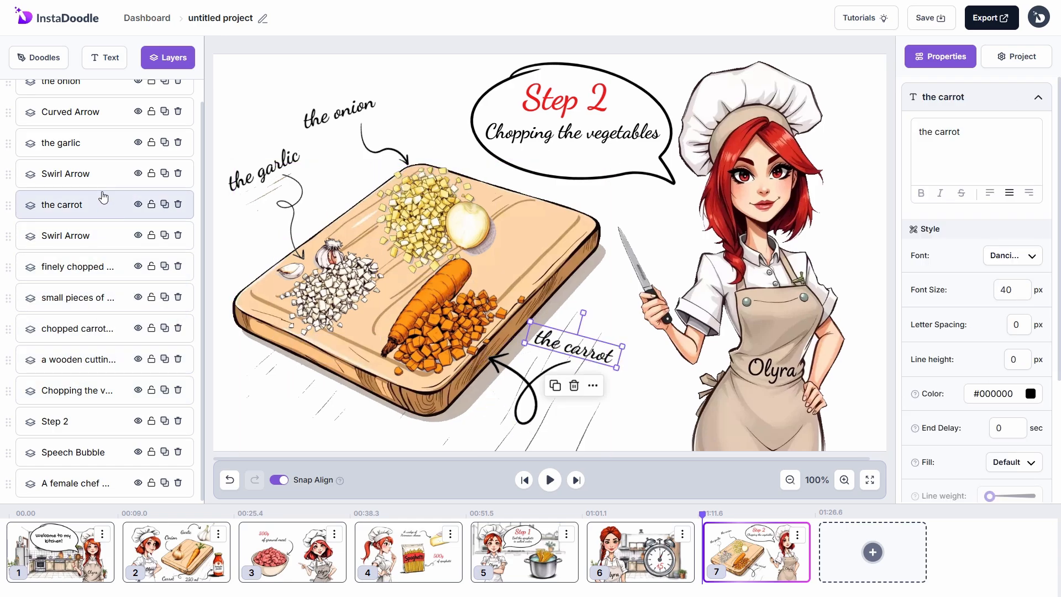
left_click(91, 173)
left_click(96, 143)
scroll(99, 146, "up", 1)
left_click(102, 105)
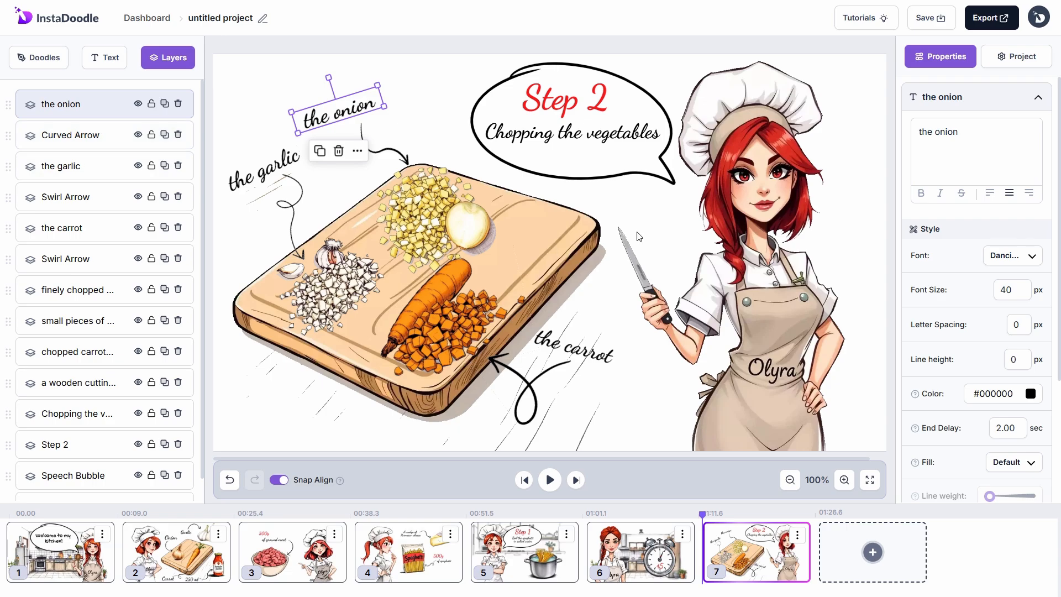
left_click(954, 100)
left_click(954, 100)
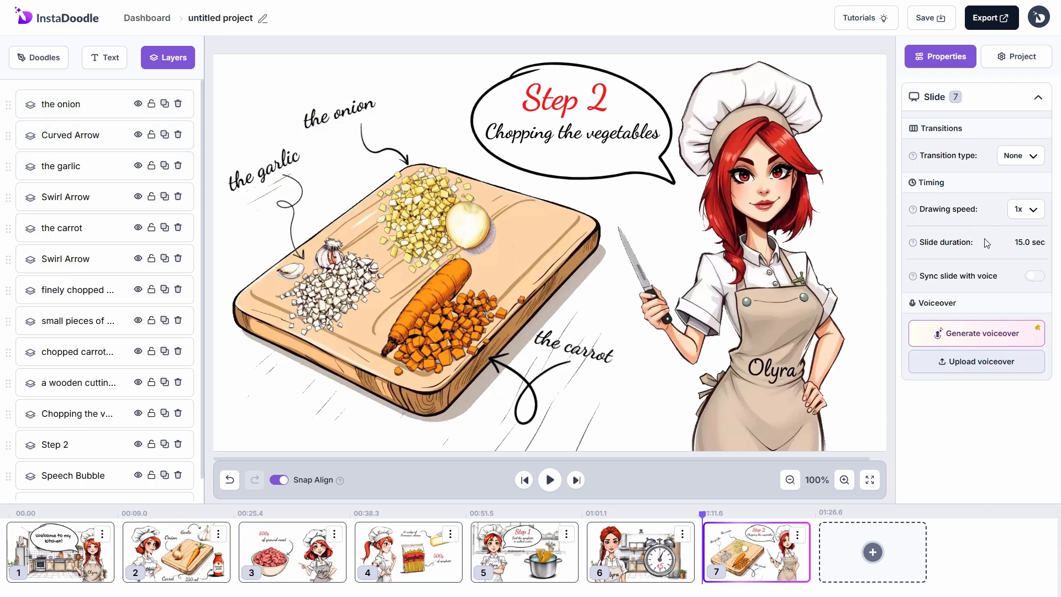
Step: Add a Sophie voiceover starting 'The second step is to finally chop…' and set a Wipe transition
left_click(998, 336)
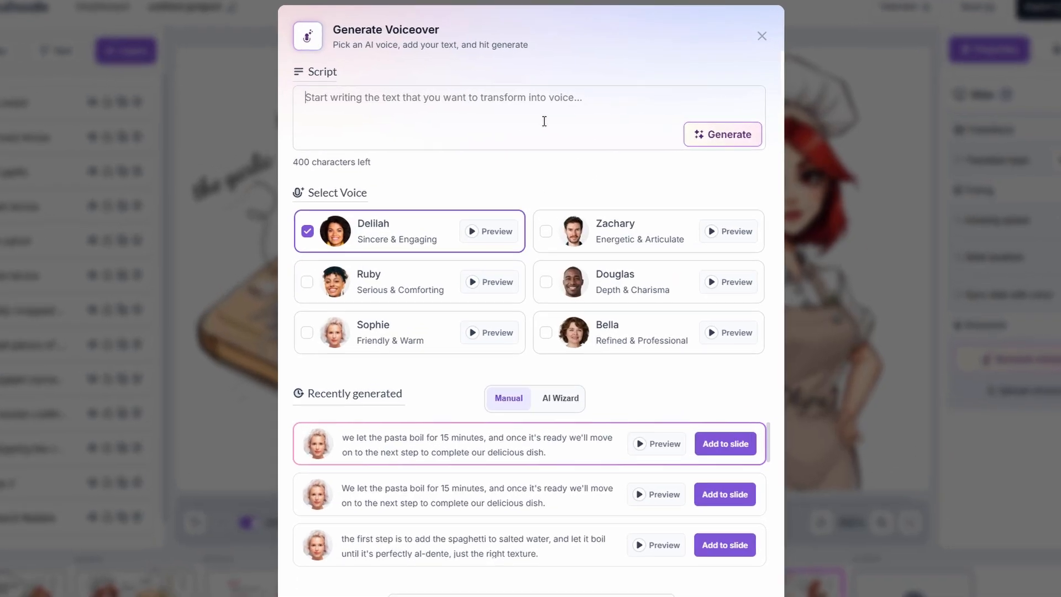
type("The second step is to finally chop the onion, garlic and carrot. These")
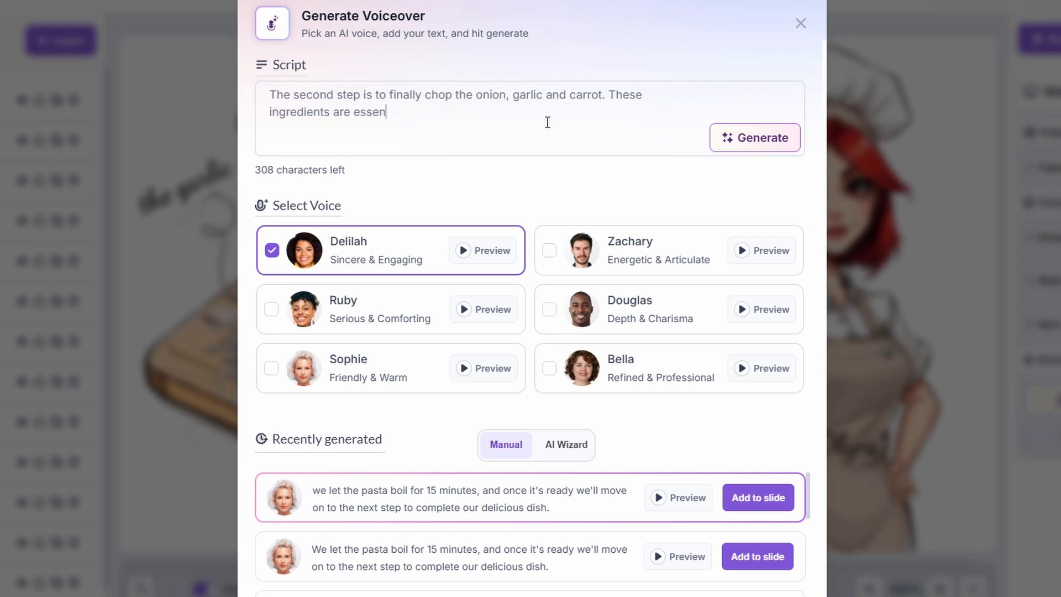
type("vourful base for our Bolognese sauce, and they will infuse the dish with a rich aromatic taste that enhances every bite.")
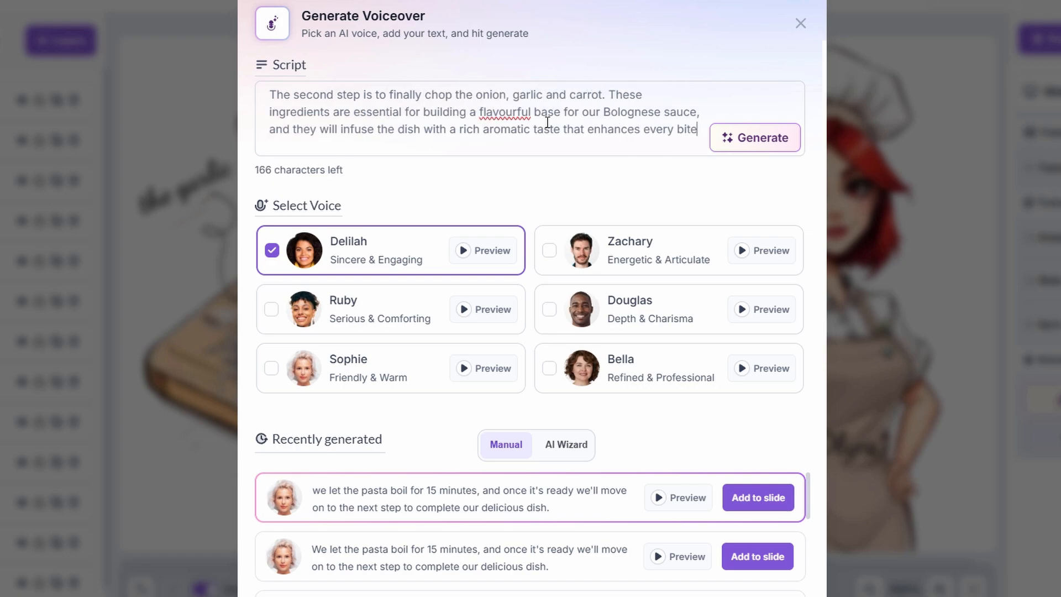
left_click(271, 369)
left_click(719, 147)
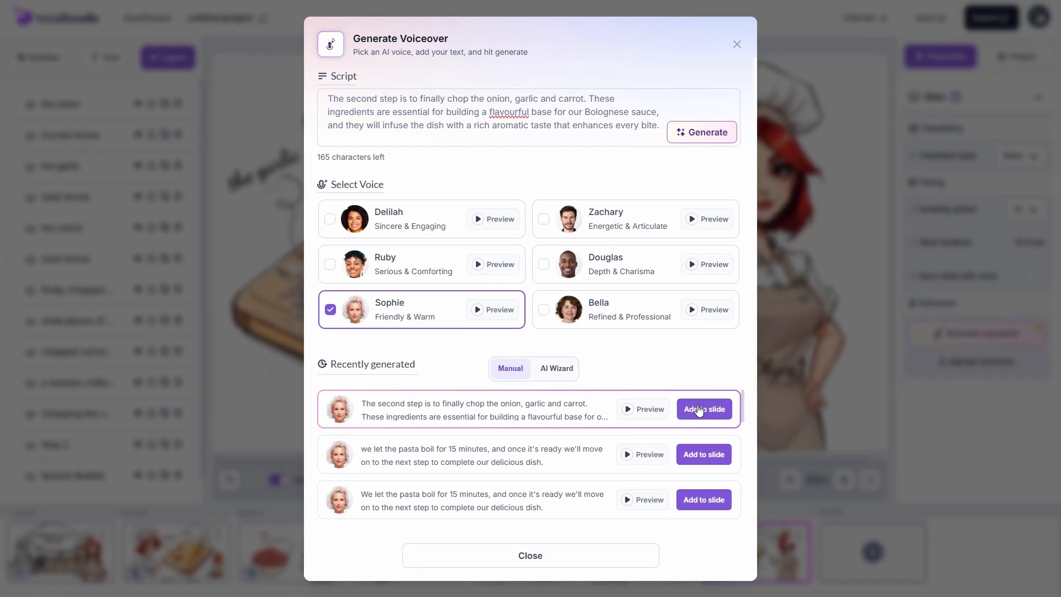
left_click(700, 410)
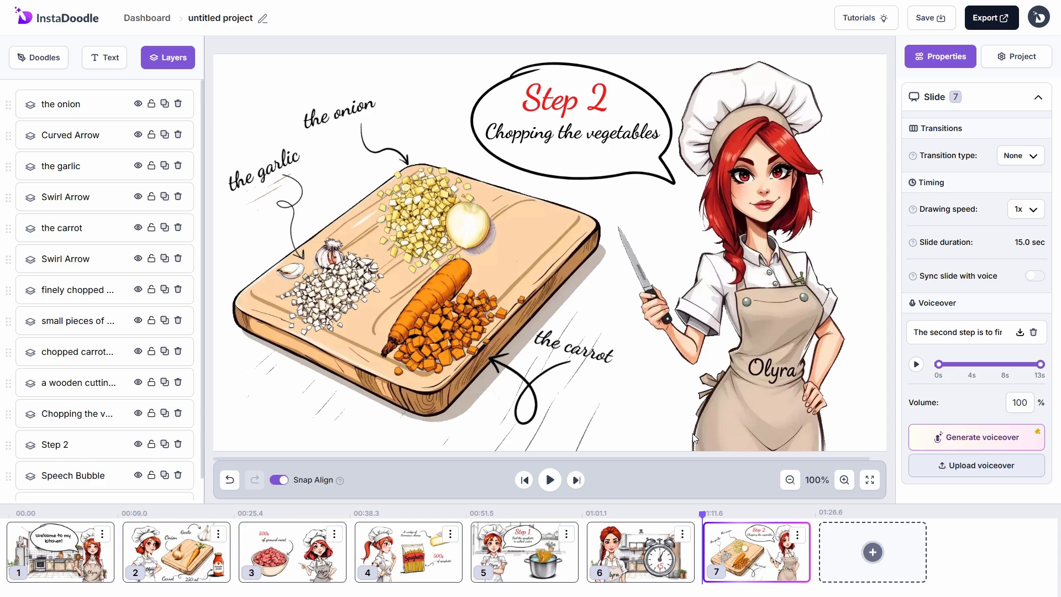
left_click(1020, 156)
left_click(969, 232)
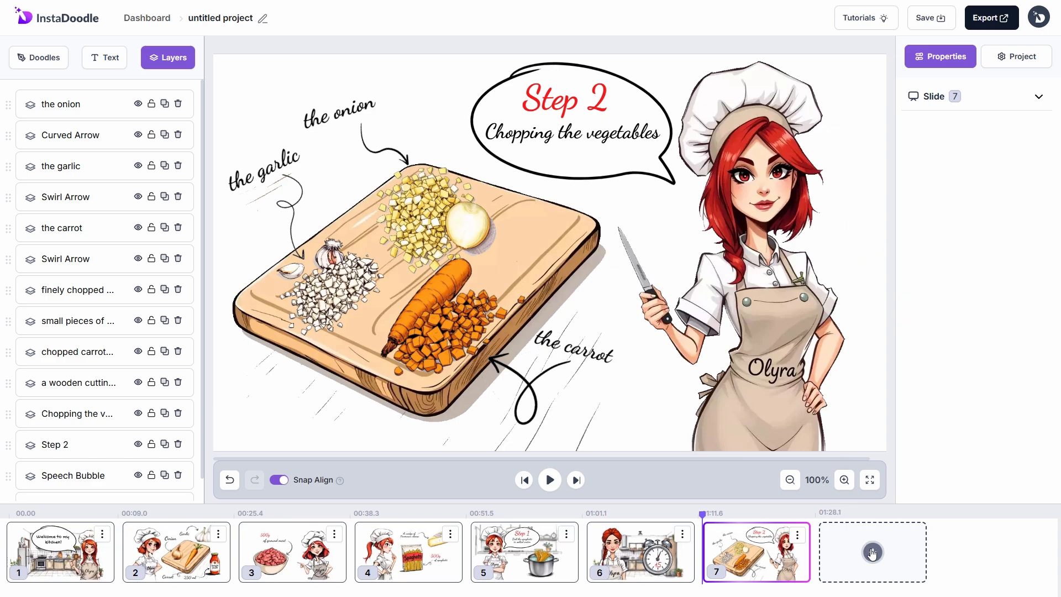
Step: Add blank slide 8 and generate red-haired chef images with a 'confident look' prompt, adding the fourth
left_click(930, 540)
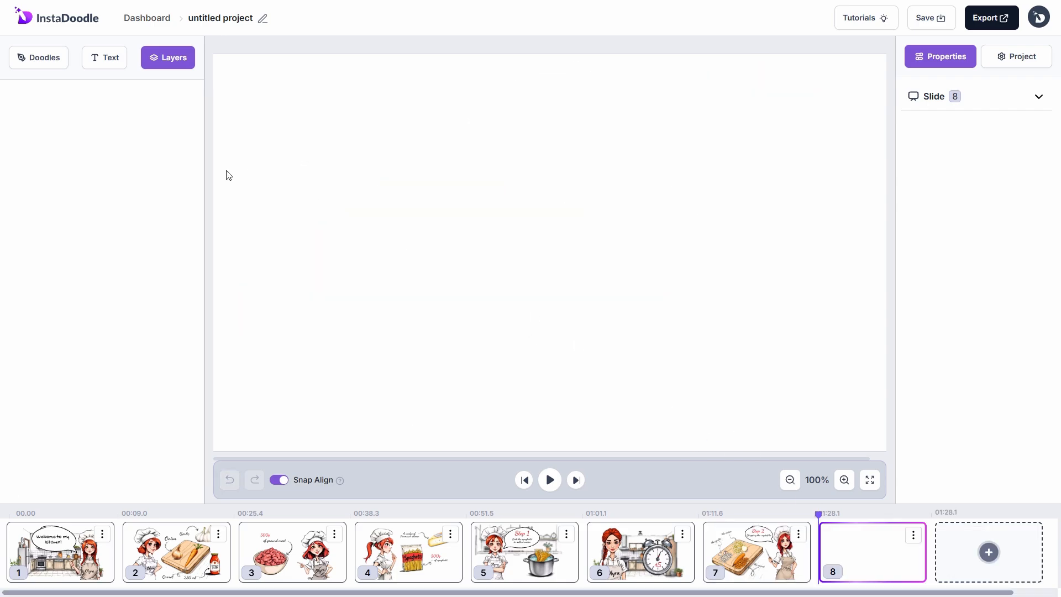
left_click(56, 65)
left_click(155, 491)
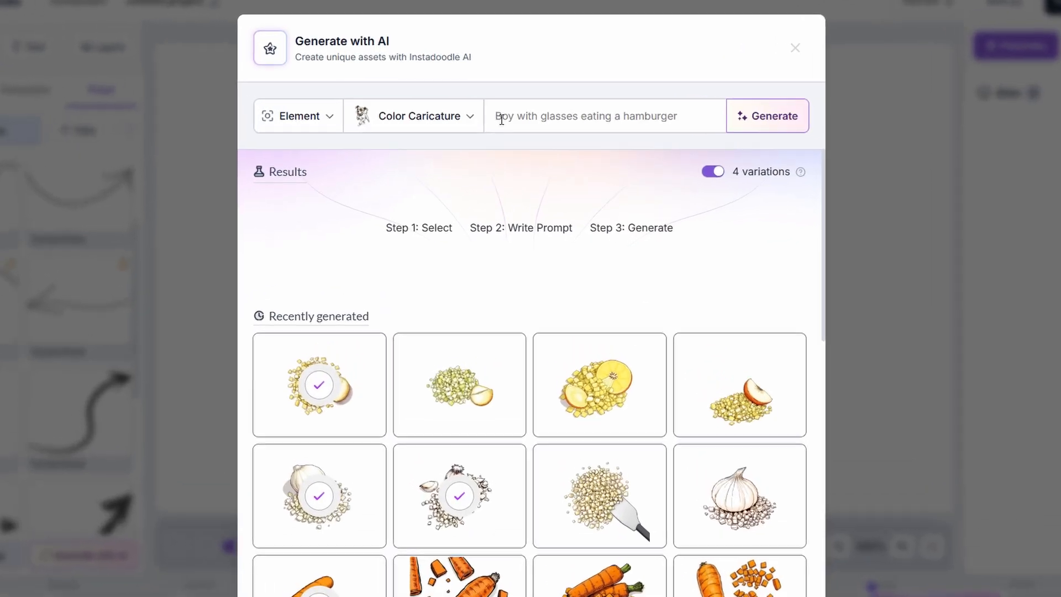
left_click(503, 120)
key("ctrl+v")
type("she has a confident look in her eyes.")
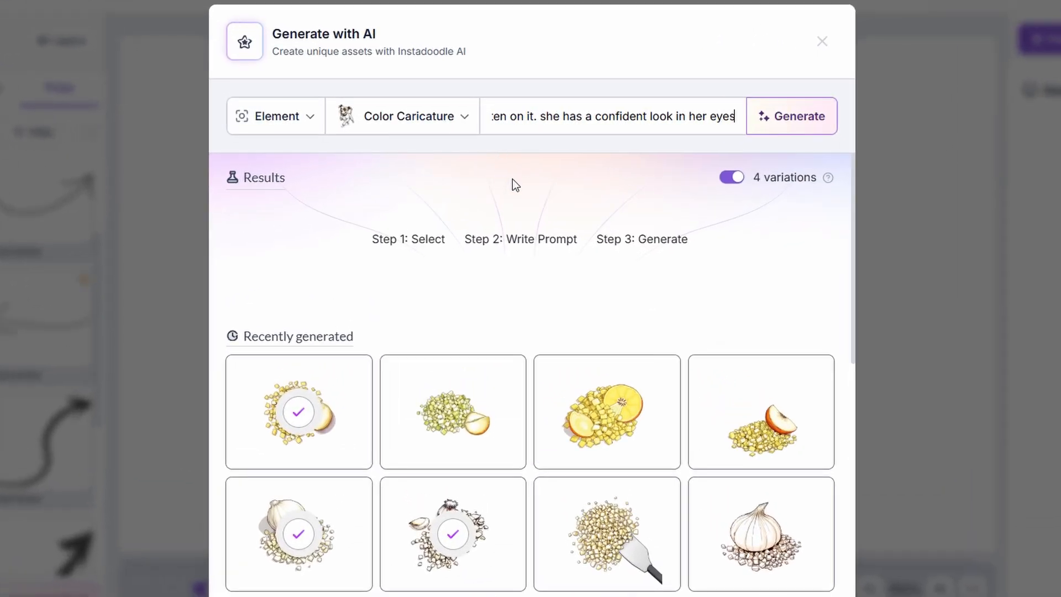
left_click(792, 116)
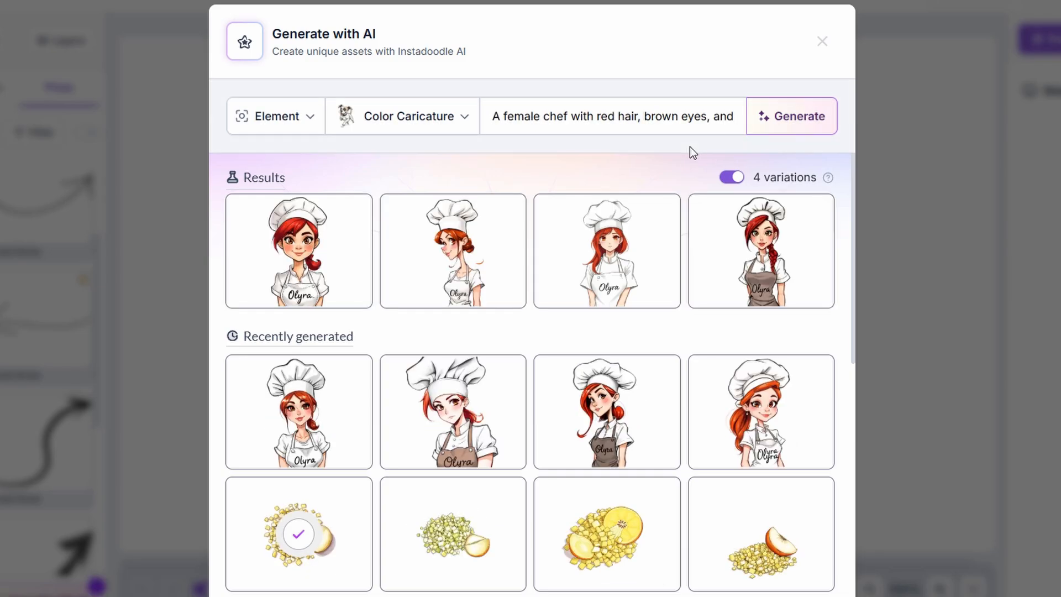
left_click(718, 290)
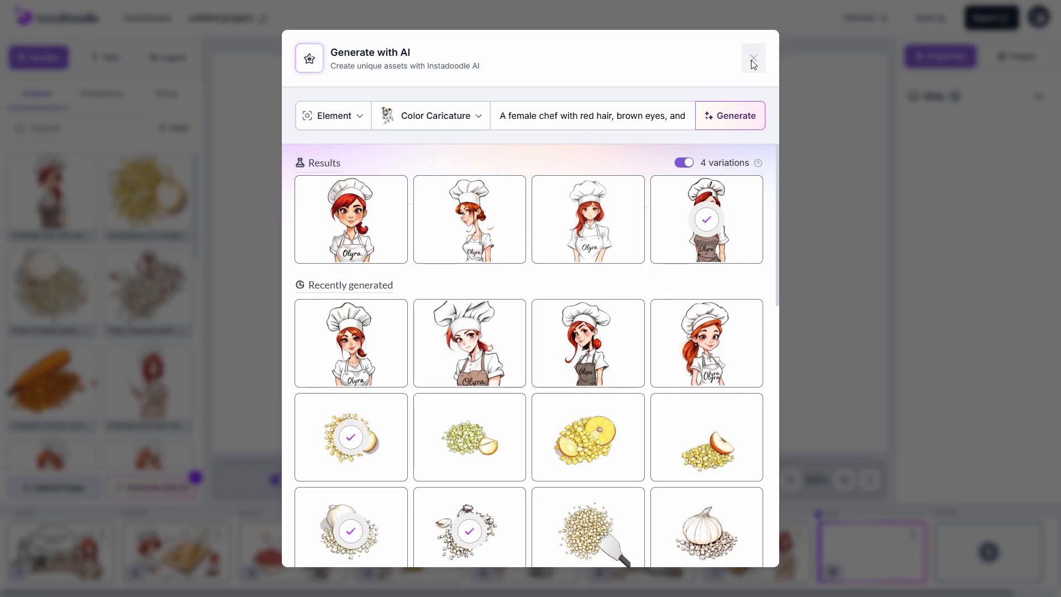
left_click(822, 42)
Step: Place the chef image enlarged at the bottom right and set its animation to Fade
left_click(69, 203)
left_click_drag(560, 282, 833, 385)
mouse_move(772, 251)
left_mouse_down()
mouse_move(597, 103)
mouse_move(746, 259)
left_mouse_up()
left_click(1018, 329)
left_click(1005, 403)
left_click(440, 334)
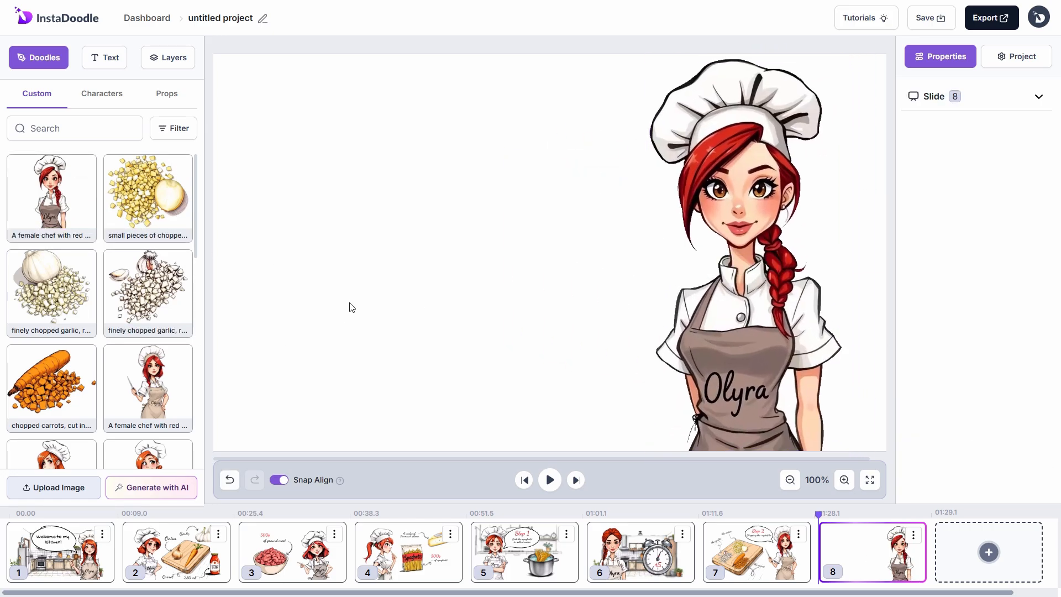
left_click(178, 483)
Step: Generate an 'onion, garlic and carrot sauteing in a pan' image, add it, and enlarge it at the lower left
left_click(511, 136)
type("sm")
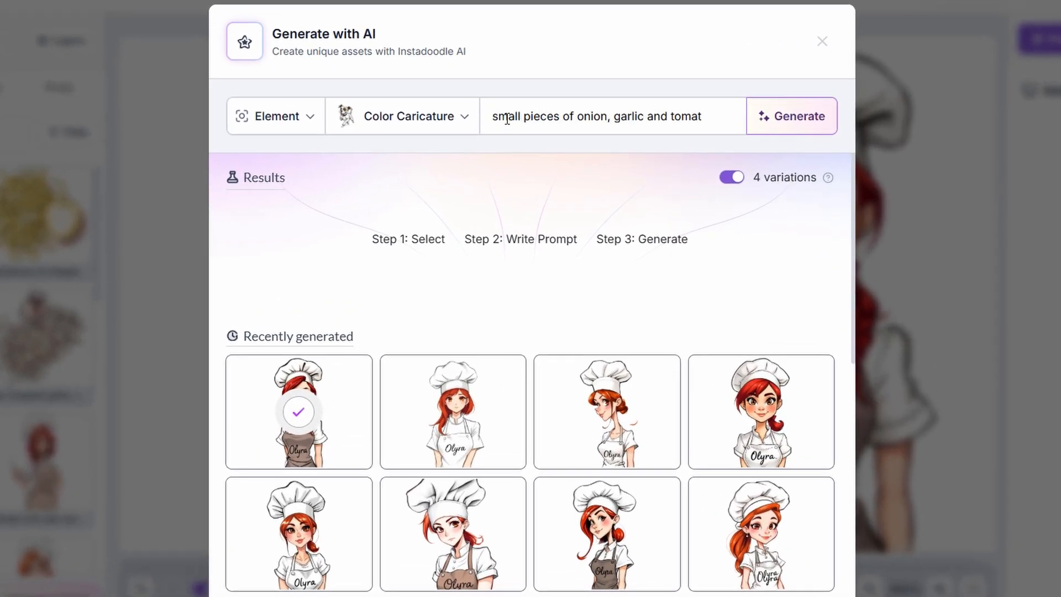
type("all pieces of onion, garlic and carrot sauteing in a pan. the vegetables si")
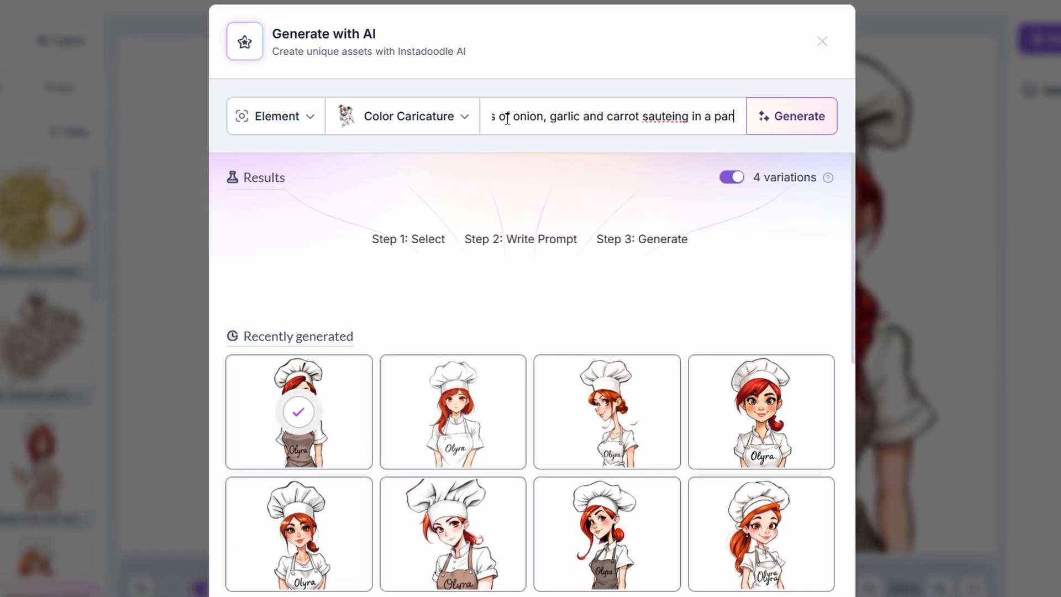
type("zzling in the hot oil, s")
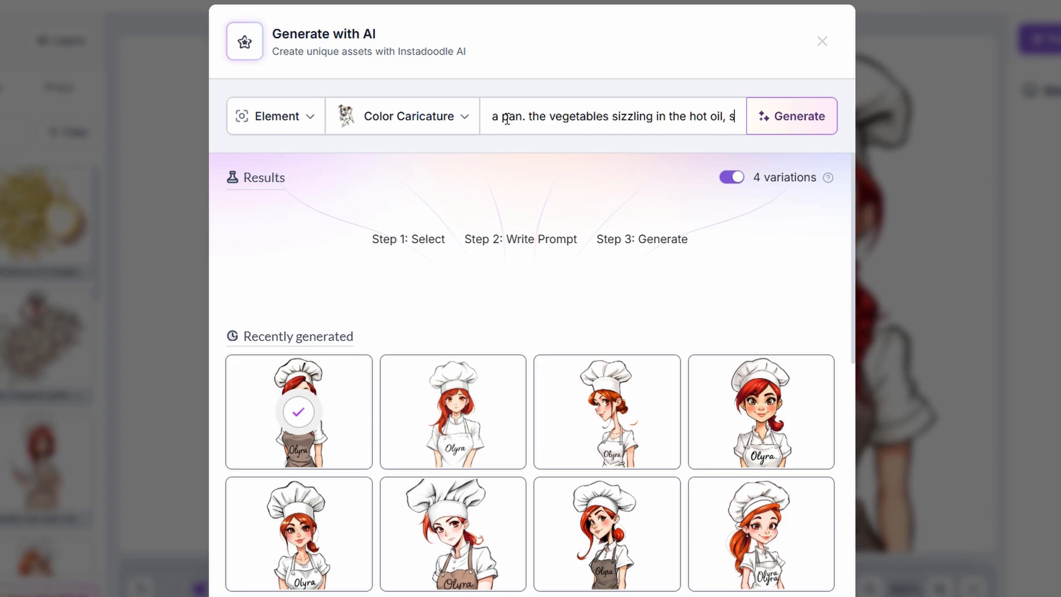
type("oftening and releasing their flavours, crea")
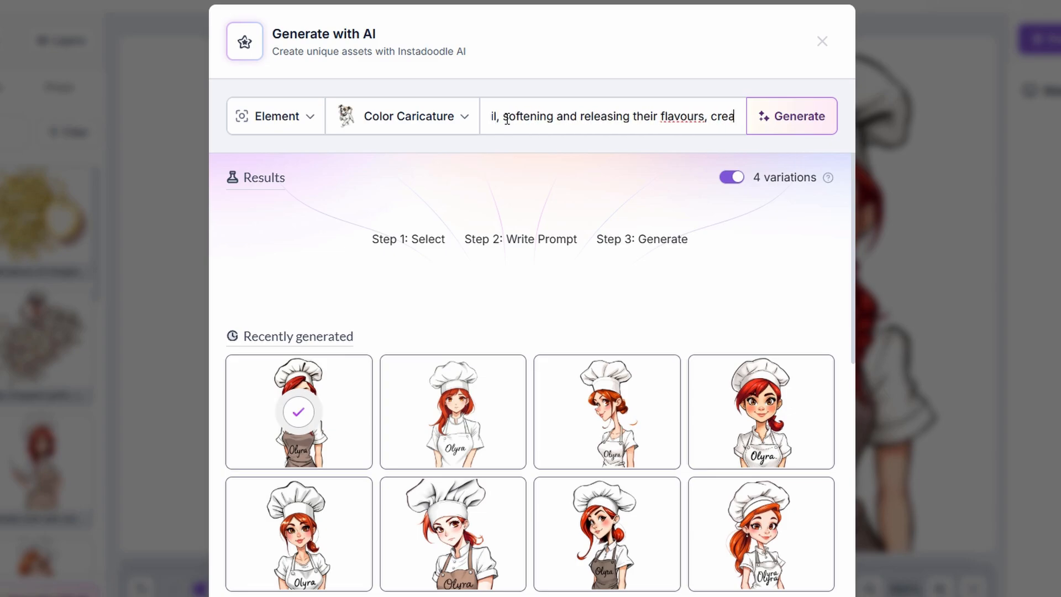
type("ting a savory aroma as they cook together ")
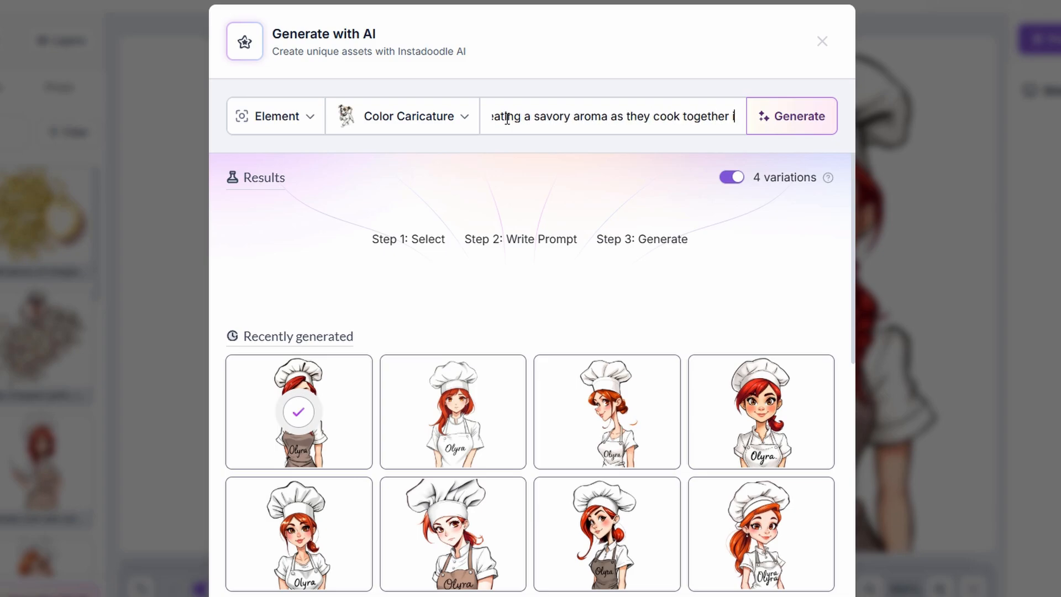
type("in the pan")
left_click(753, 125)
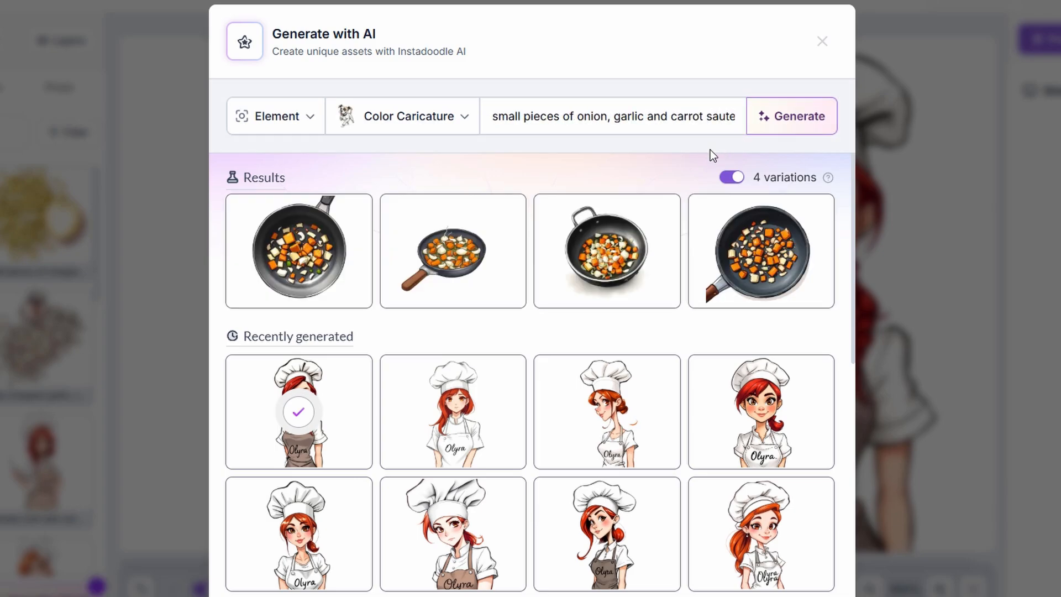
left_click(725, 289)
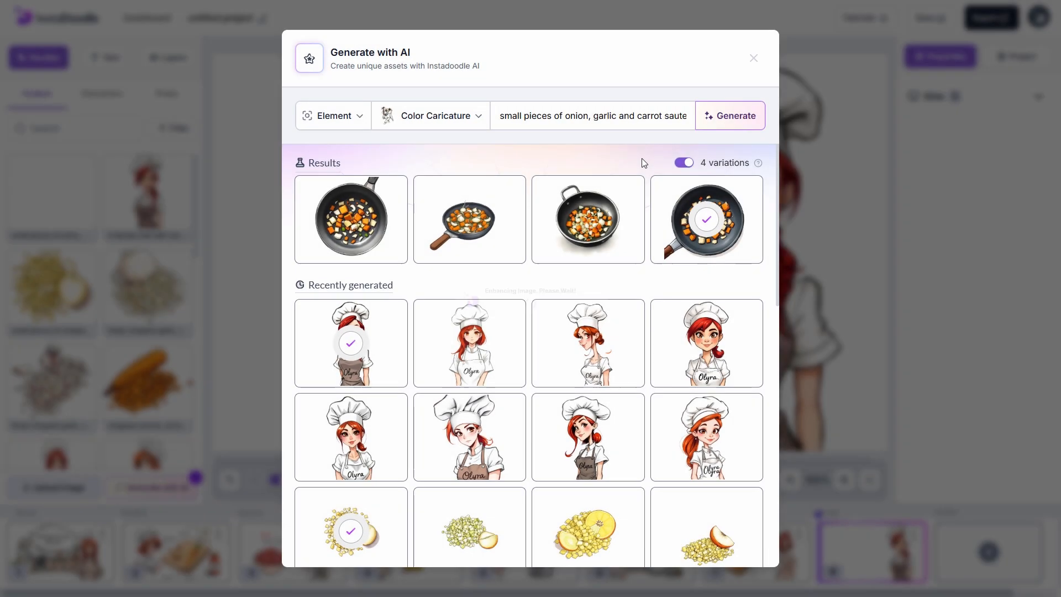
left_click(754, 58)
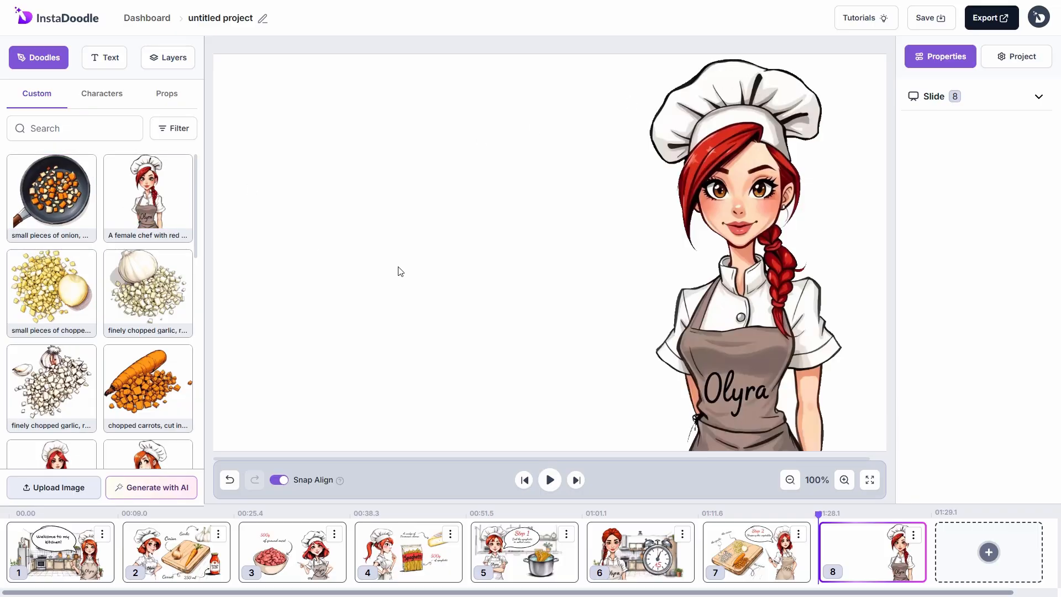
left_click_drag(512, 274, 281, 344)
left_click_drag(426, 223, 550, 104)
left_click_drag(459, 224, 459, 250)
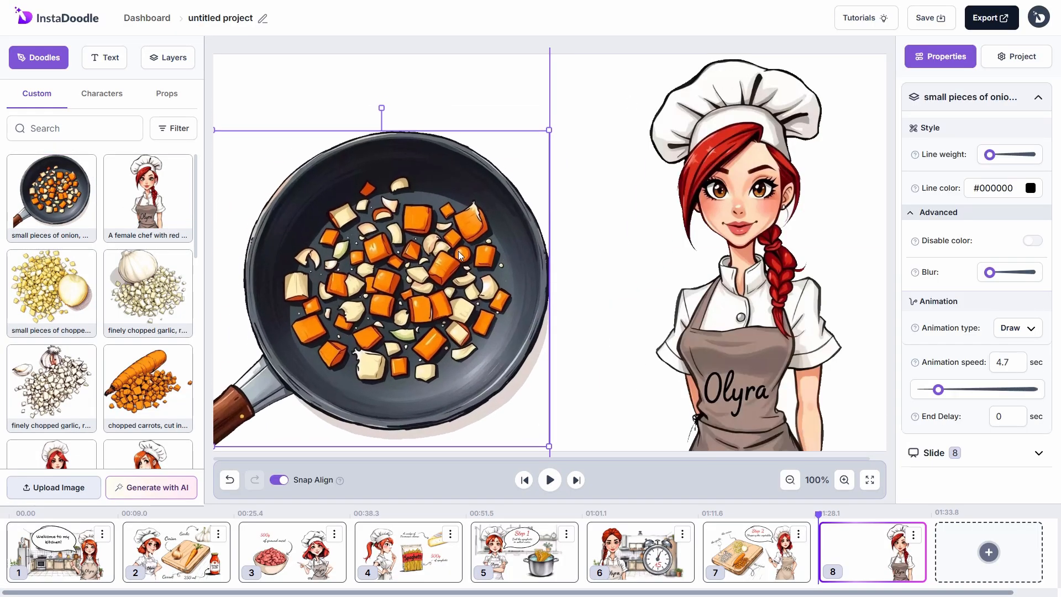
left_click(610, 291)
Step: Generate a Background-type kitchen sketch, add the first result, and apply edits in the Doodle Editor
left_click(190, 486)
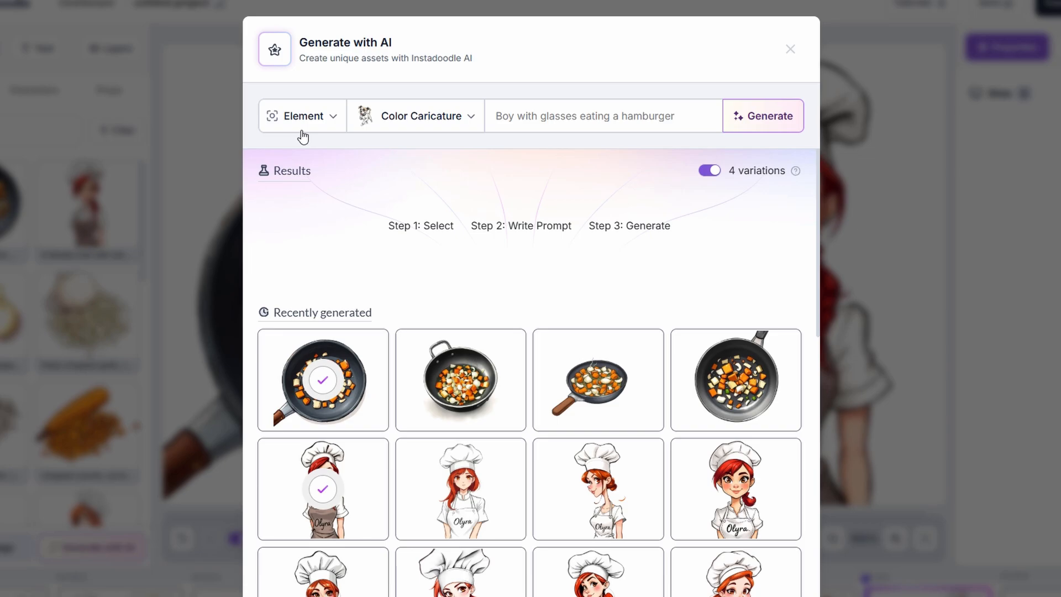
left_click(333, 241)
left_click(348, 305)
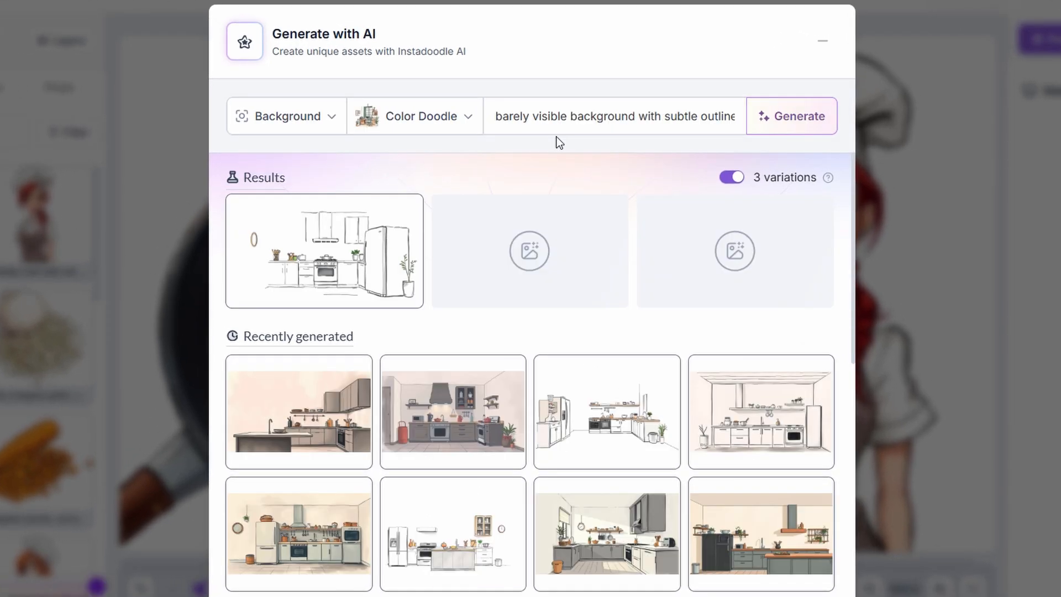
left_click(369, 303)
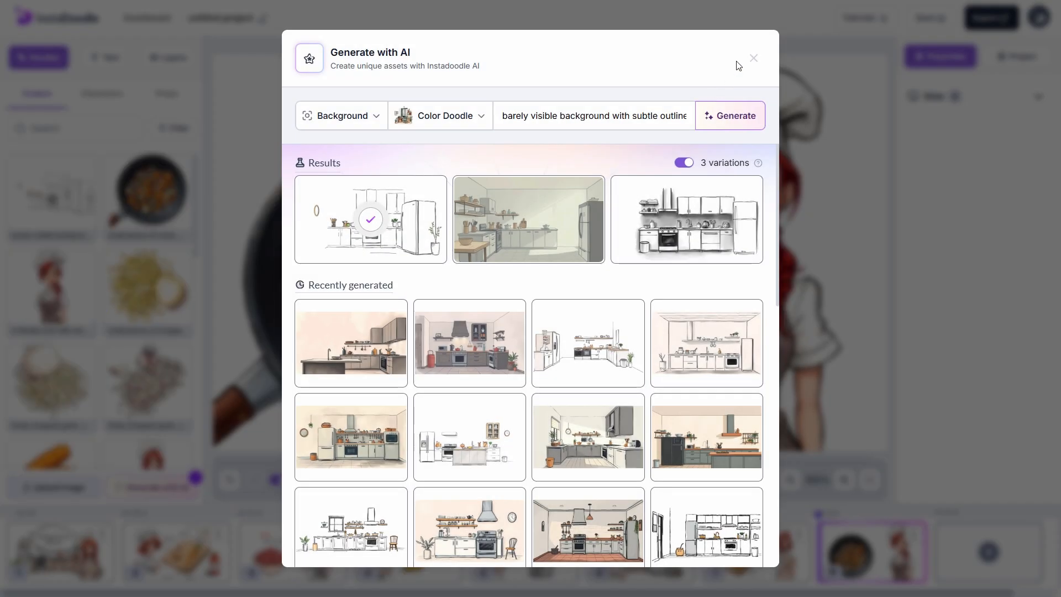
left_click(823, 42)
left_click(96, 217)
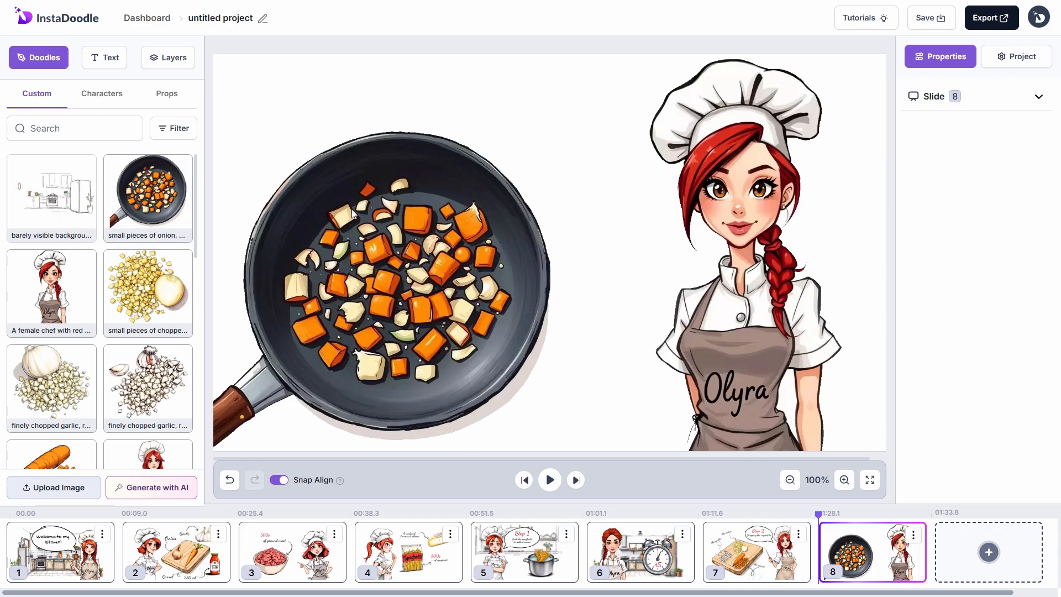
double_click(476, 247)
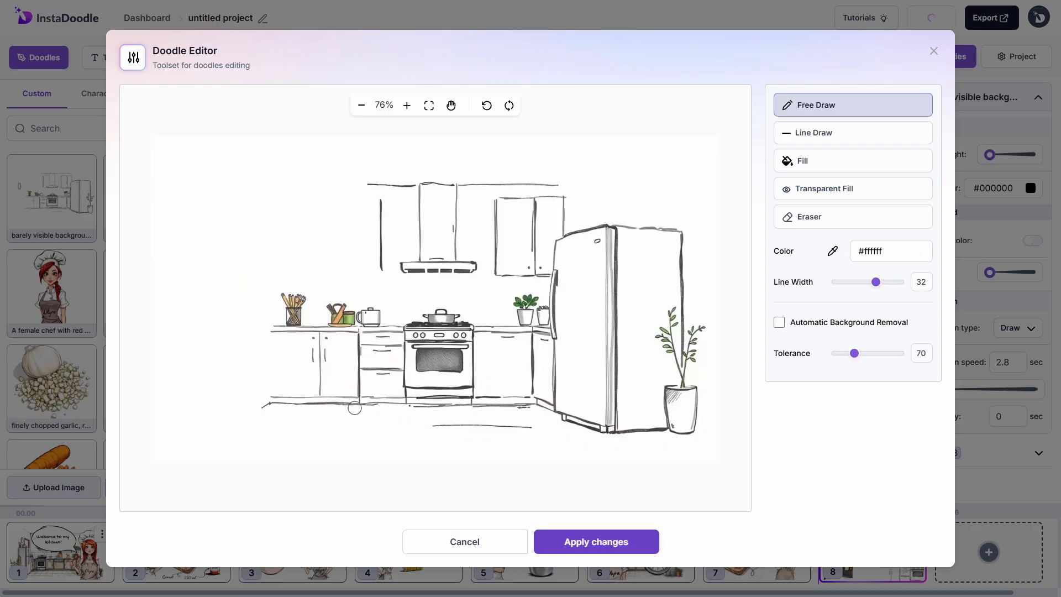
left_click(570, 541)
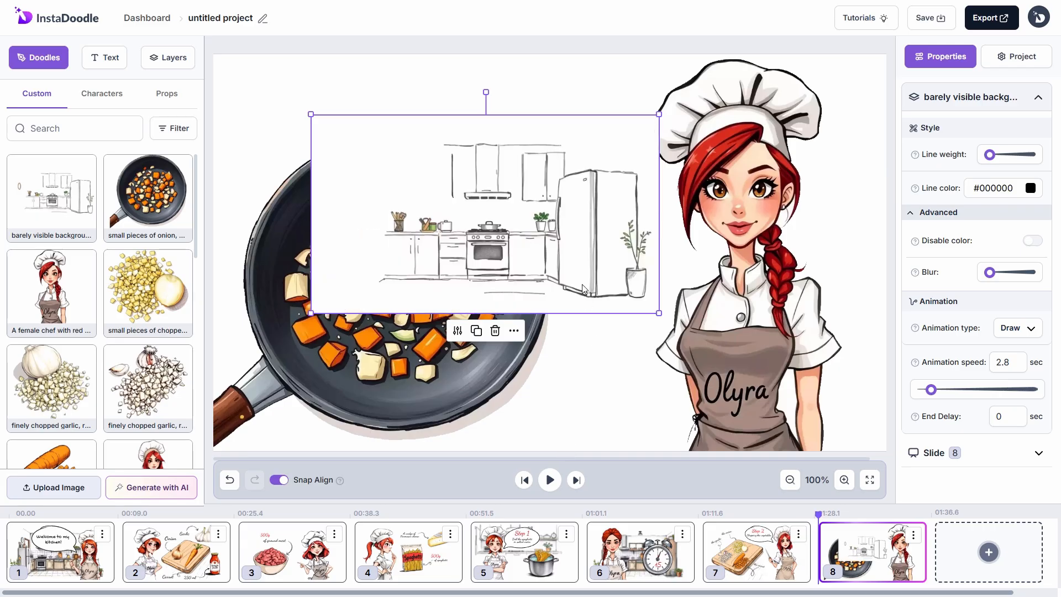
Step: Enlarge and reposition the kitchen sketch to fill the slide as a backdrop
left_click_drag(431, 221, 810, 415)
left_click_drag(689, 307, 444, 167)
left_click_drag(605, 307, 702, 307)
left_click_drag(535, 187, 327, 68)
left_click_drag(539, 262, 635, 262)
Step: Move the kitchen layer to the bottom of the layer list and raise its Blur slightly
left_click(167, 57)
left_click_drag(83, 135, 119, 178)
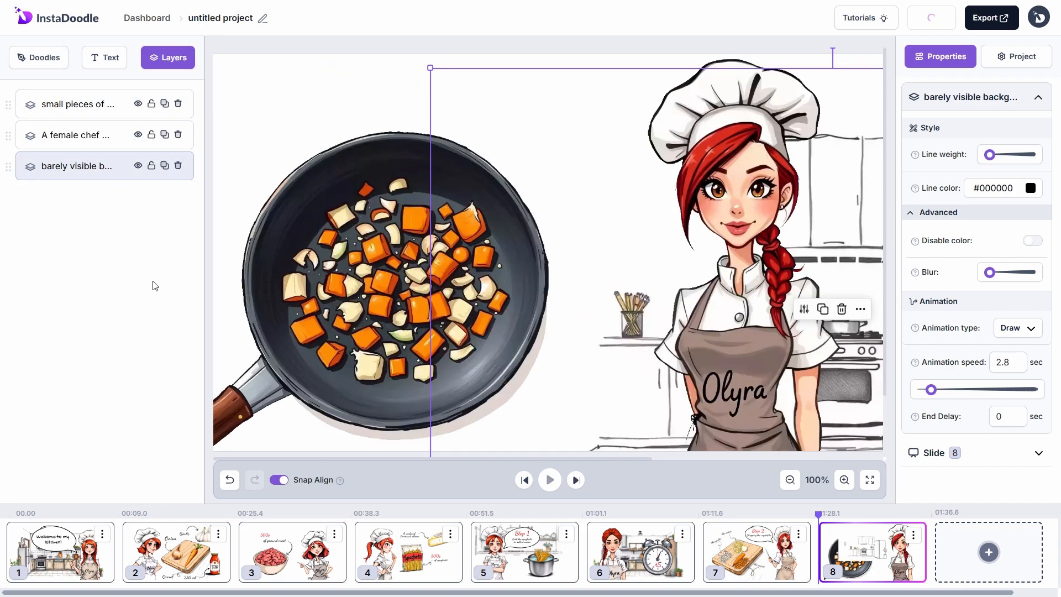
left_click(270, 164)
left_click(272, 188)
left_click(594, 220)
left_click_drag(989, 272, 993, 272)
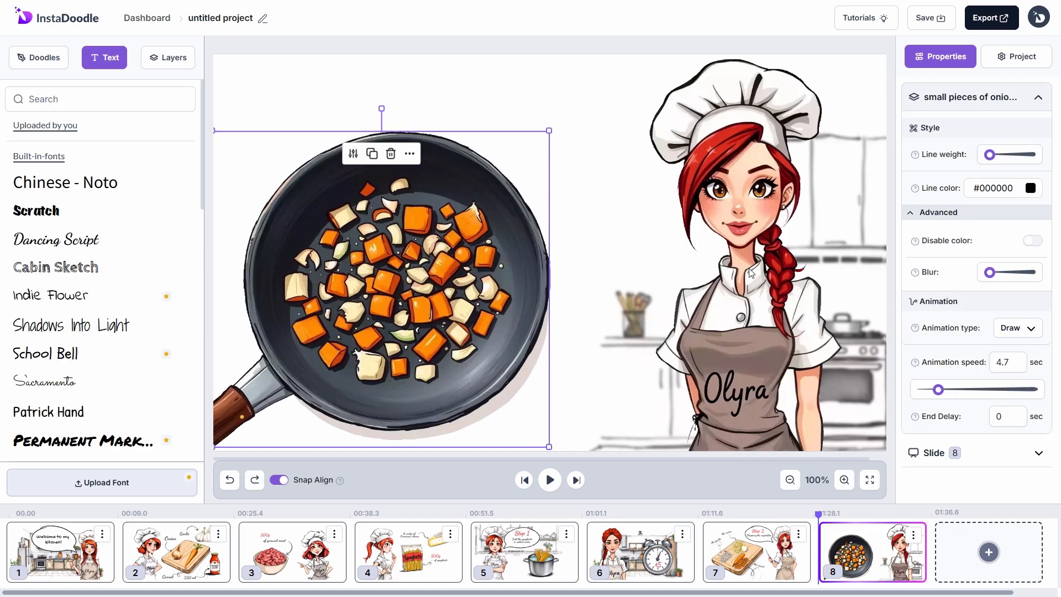
Step: Make the pan image fade in with animation speed 1 and end delay 1
left_click(1018, 327)
left_click(981, 452)
double_click(1003, 362)
type("1")
double_click(1003, 417)
type("1")
Step: Give the kitchen background animation speed 1 and end delay 1
left_click(598, 373)
left_click(846, 310)
double_click(1001, 362)
type("1")
double_click(999, 416)
type("1")
left_click(430, 257)
Step: Add a Props speech bubble beside the chef, flipped horizontally and shrunk, and reposition the pan
left_click(39, 58)
left_click(166, 94)
left_click(52, 382)
left_click_drag(562, 220, 526, 136)
left_click(543, 284)
left_click(599, 205)
left_click_drag(575, 194, 578, 175)
left_click_drag(351, 50, 456, 113)
left_click_drag(409, 320, 409, 333)
left_click_drag(569, 180, 554, 132)
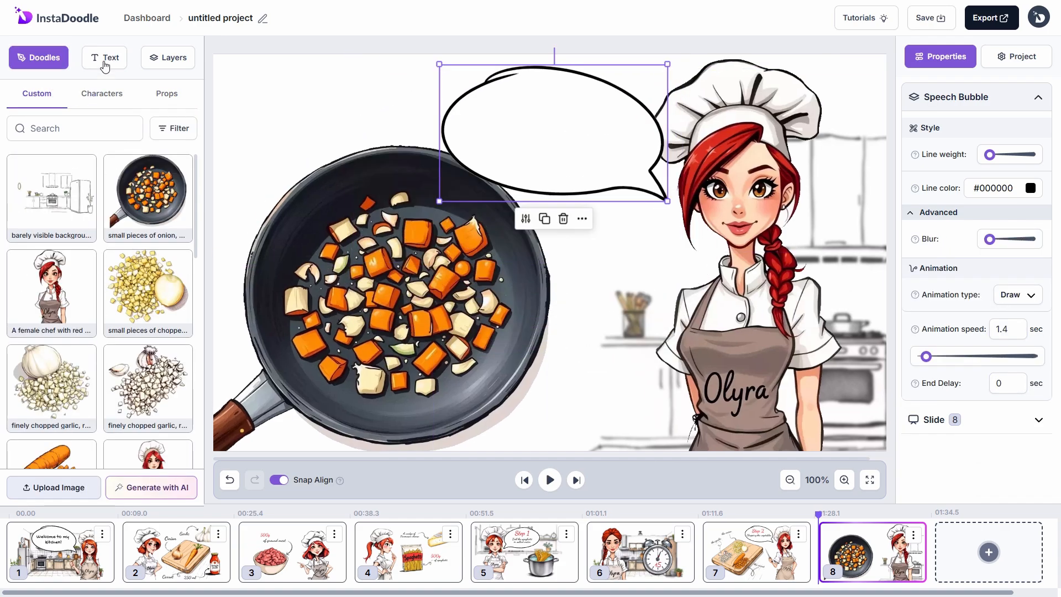
Step: Add a red, enlarged Dancing Script text reading 'Step 3' inside the speech bubble
left_click(105, 58)
left_click(57, 240)
left_click_drag(273, 73, 550, 102)
left_click_drag(982, 132, 906, 152)
type("Step 3")
left_click_drag(514, 102, 534, 103)
left_click_drag(569, 91, 599, 82)
left_click(1028, 394)
left_click(1012, 450)
left_click(1041, 409)
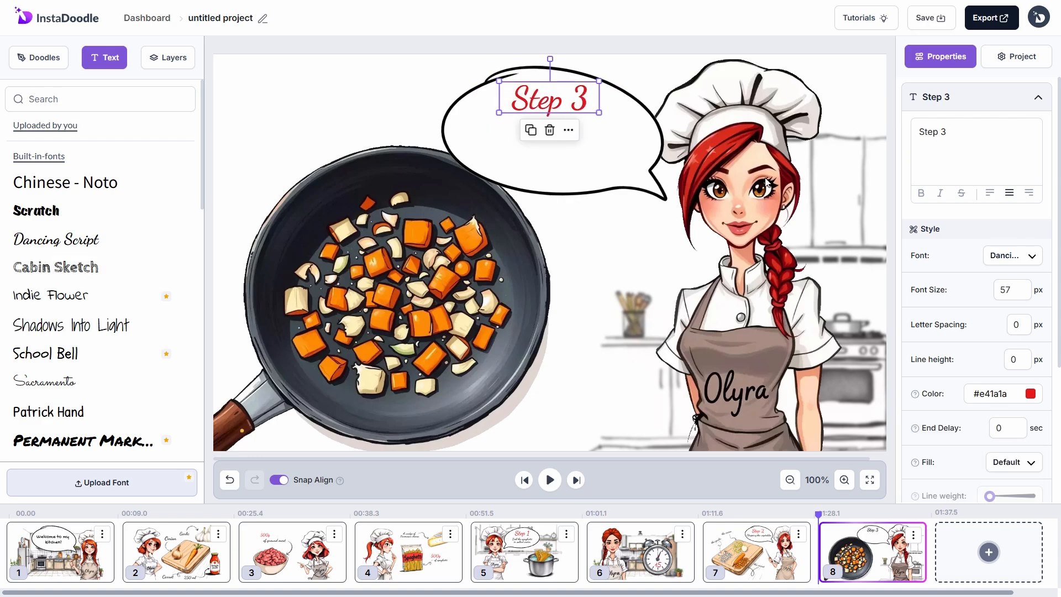
Step: Enter 0.5 for the speech bubble and 1.5 for the Step 3 text in their animation settings
left_click(586, 160)
type("0.5")
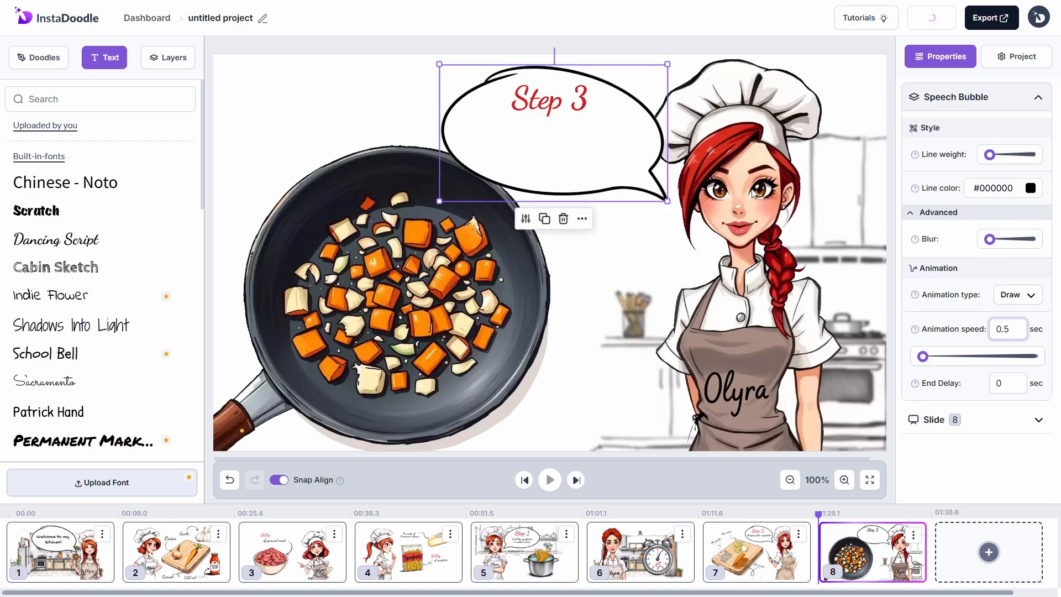
left_click(586, 111)
scroll(967, 353, "down", 3)
left_click_drag(1008, 413, 986, 412)
type("1.5")
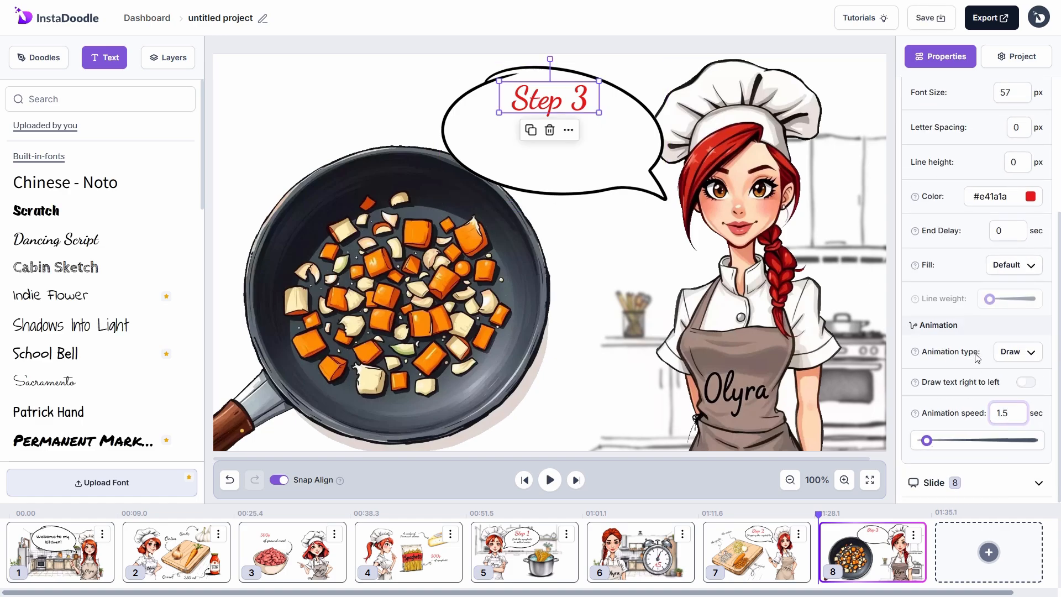
Step: Add a Dancing Script text 'We cook the vegetables' inside the bubble
left_click(602, 172)
left_click(55, 239)
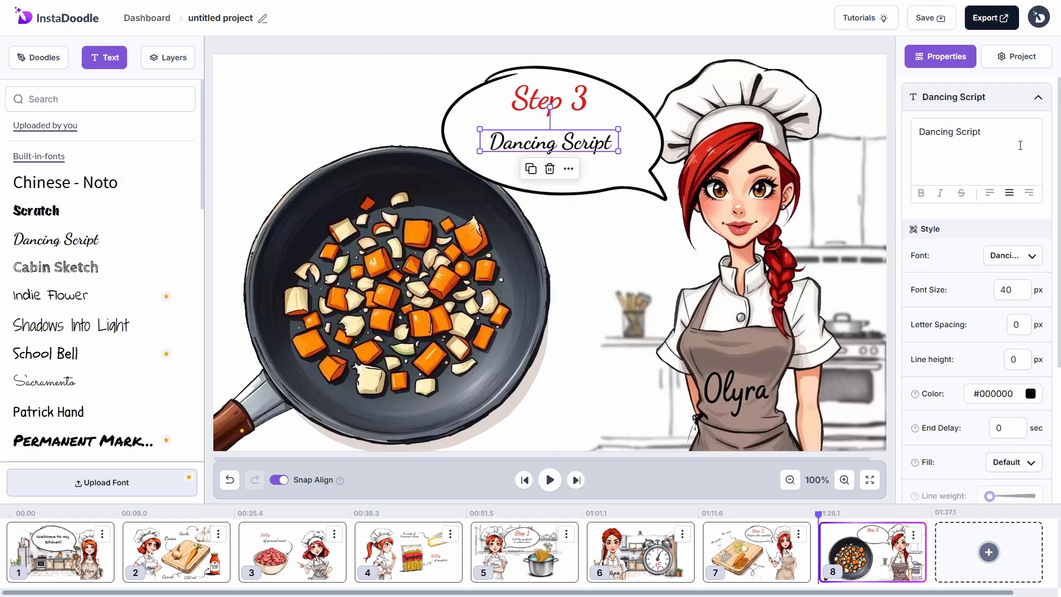
type("We cook the vegetables")
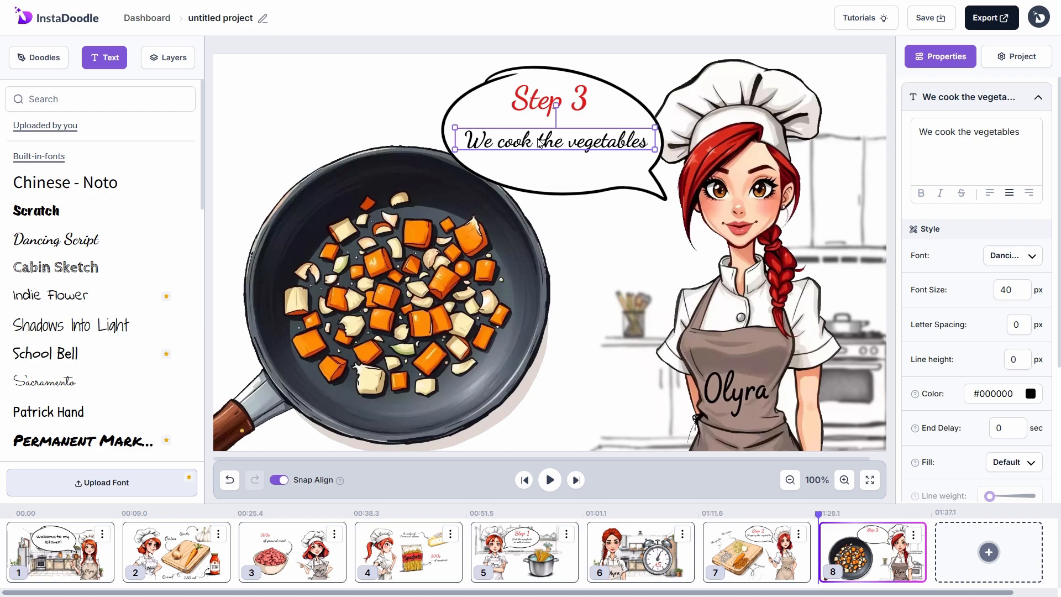
left_click(604, 310)
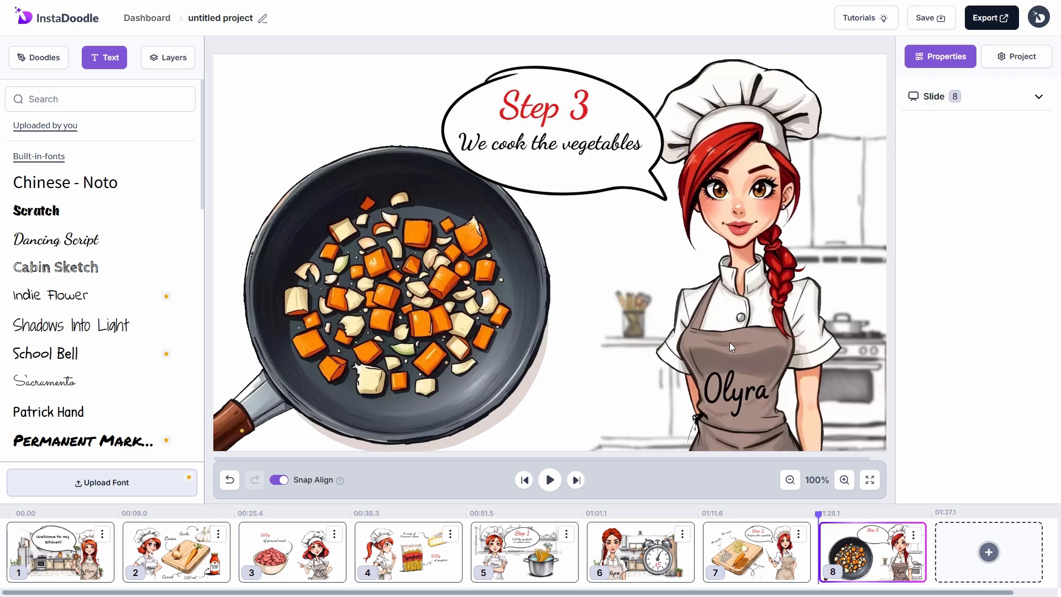
Step: Generate a Sophie voiceover about sautéing the onion, garlic and carrot and add it to slide 8
left_click(968, 99)
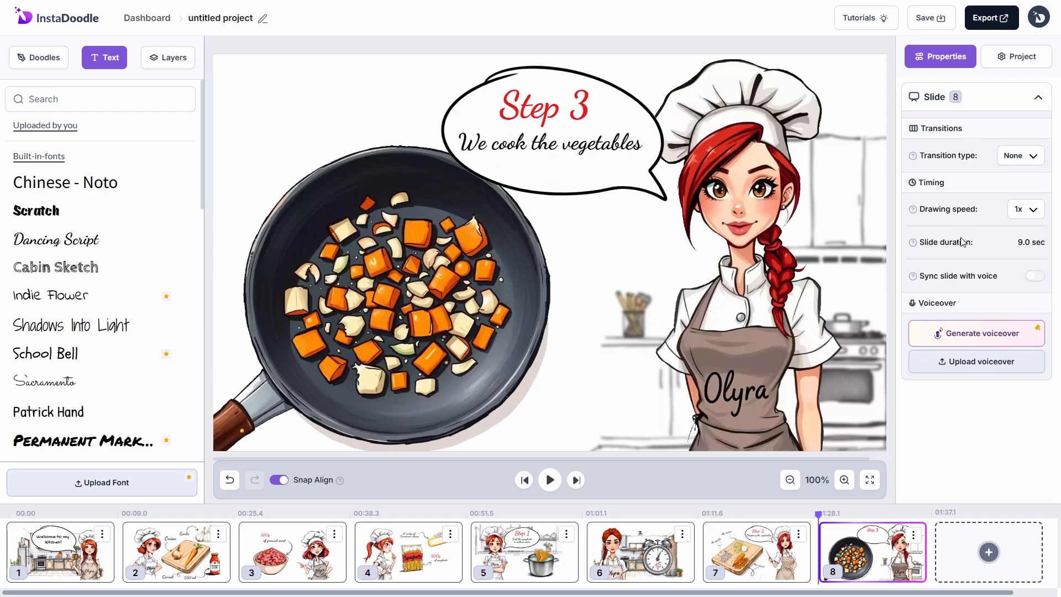
left_click(982, 333)
left_click(326, 343)
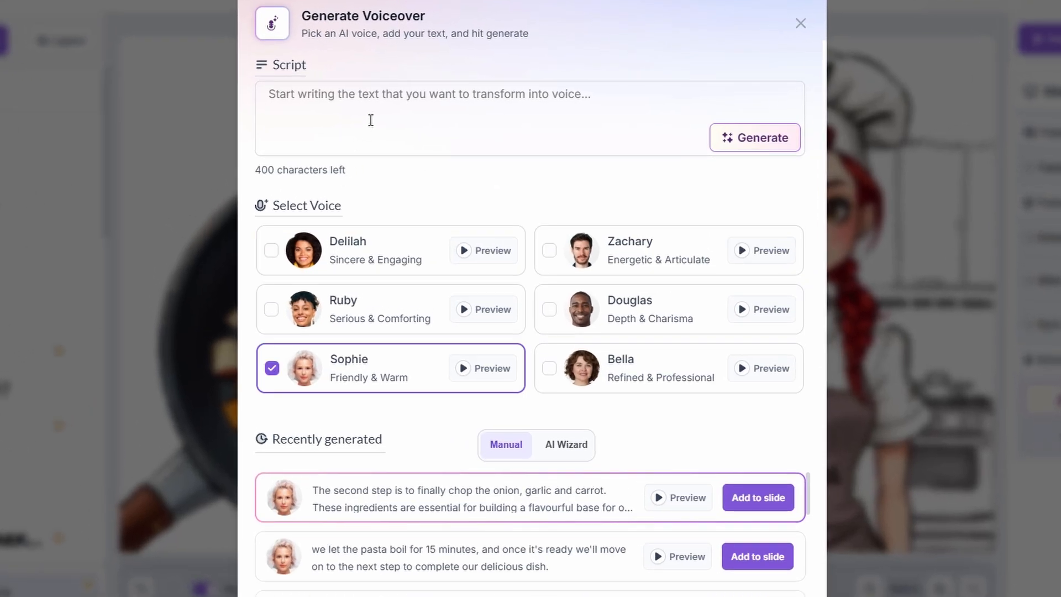
type("Sauté the onion, garlic and carrot together to start building the flavour.")
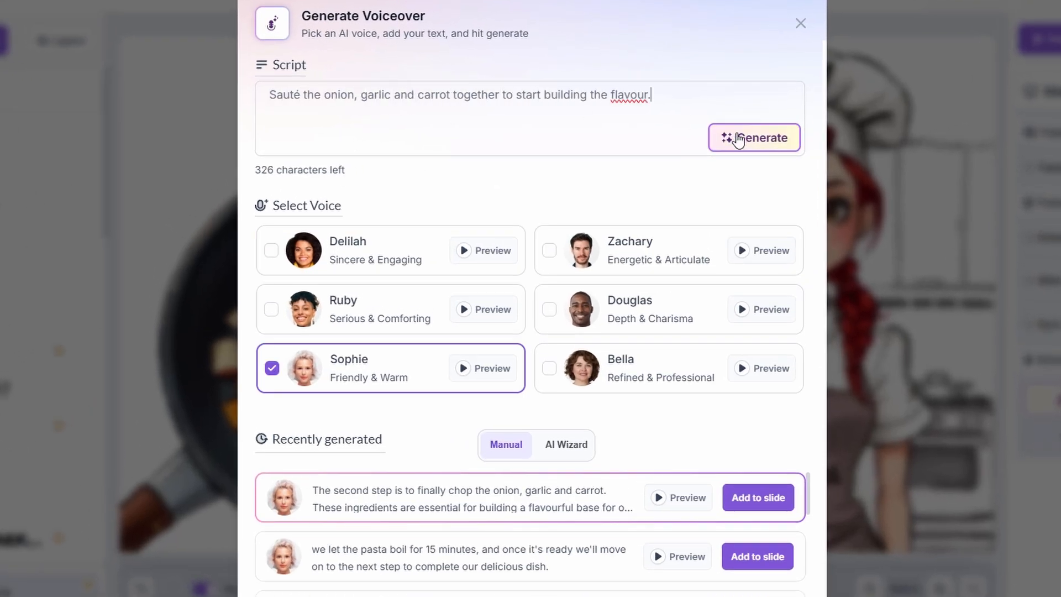
left_click(737, 138)
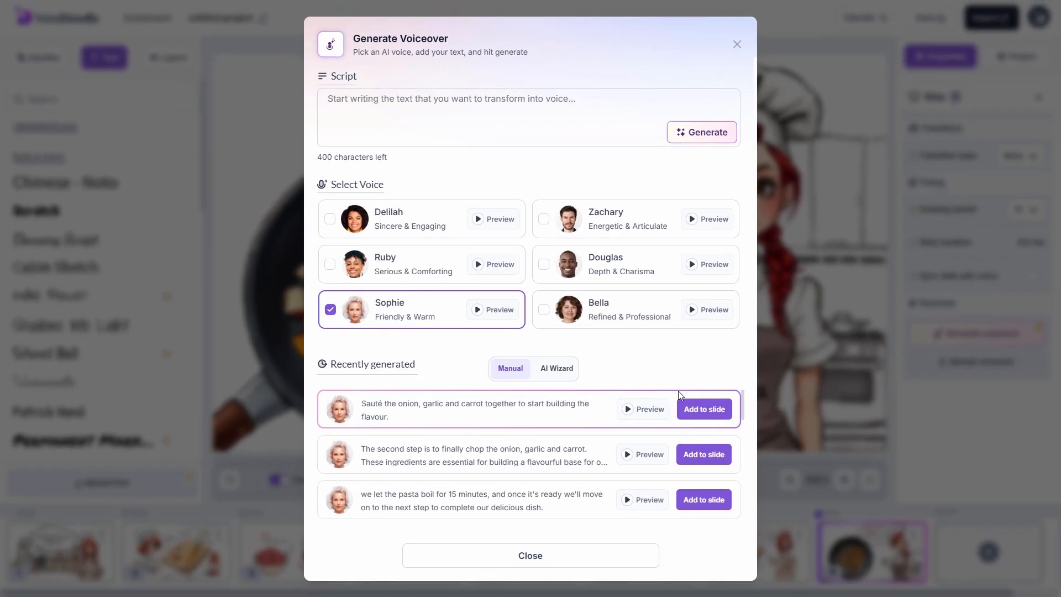
left_click(696, 411)
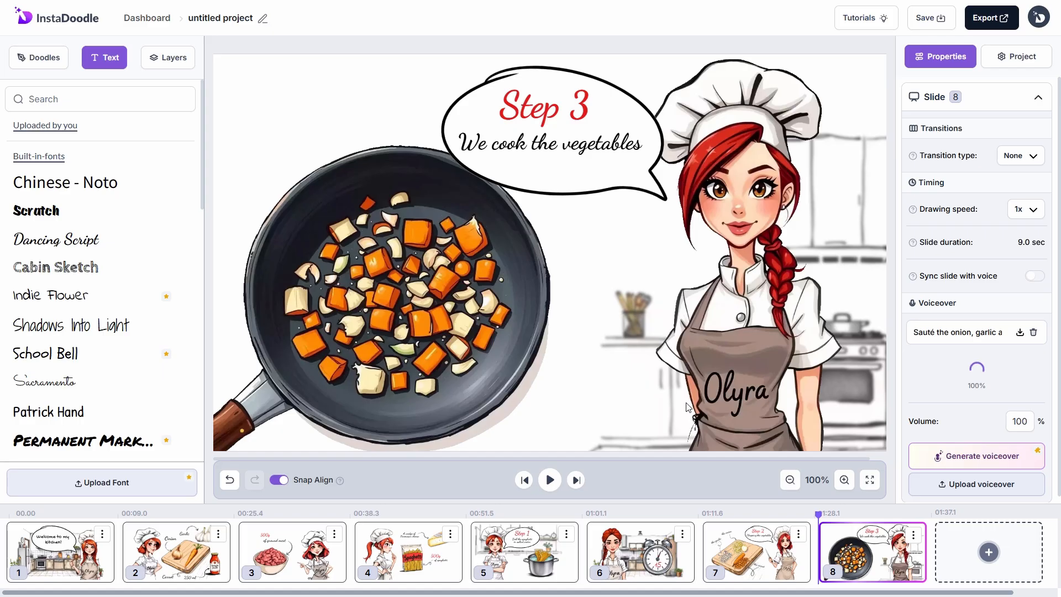
Step: Set slide 8's transition type to Wipe
left_click(553, 146)
scroll(1005, 376, "down", 2)
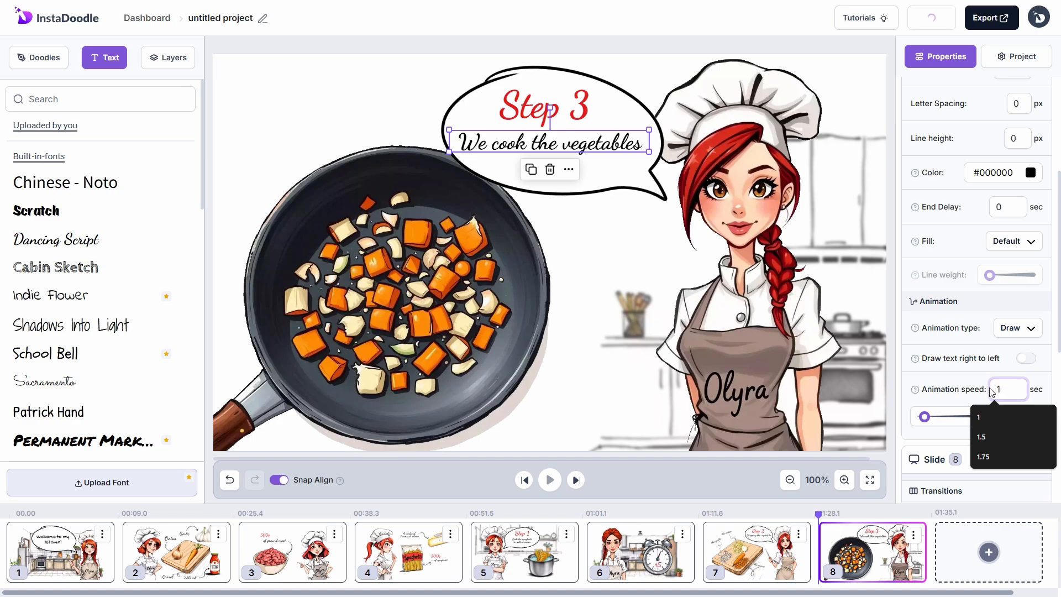
scroll(990, 386, "down", 5)
left_click(1031, 188)
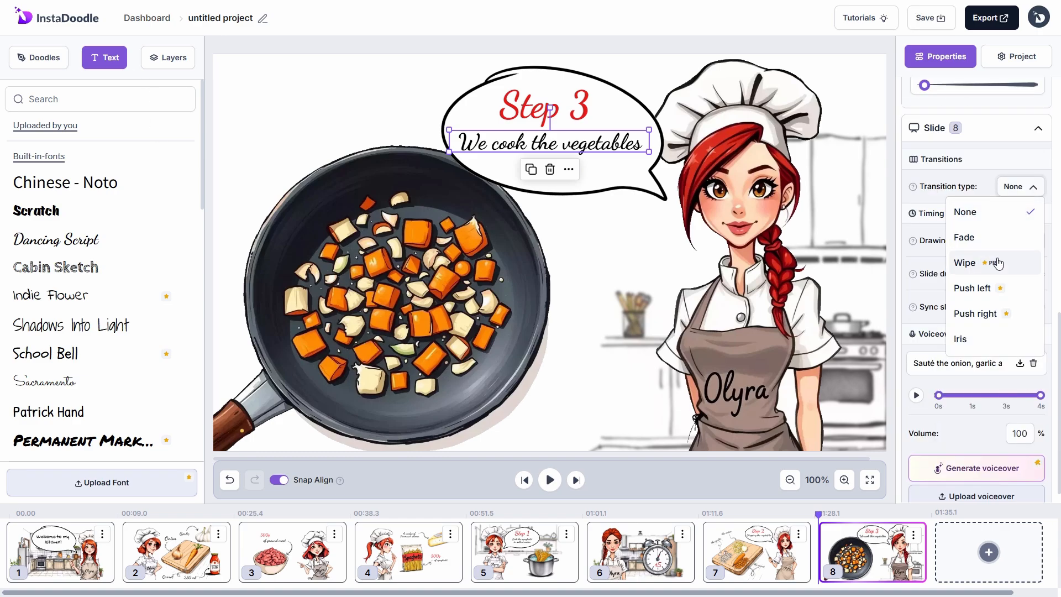
left_click(980, 263)
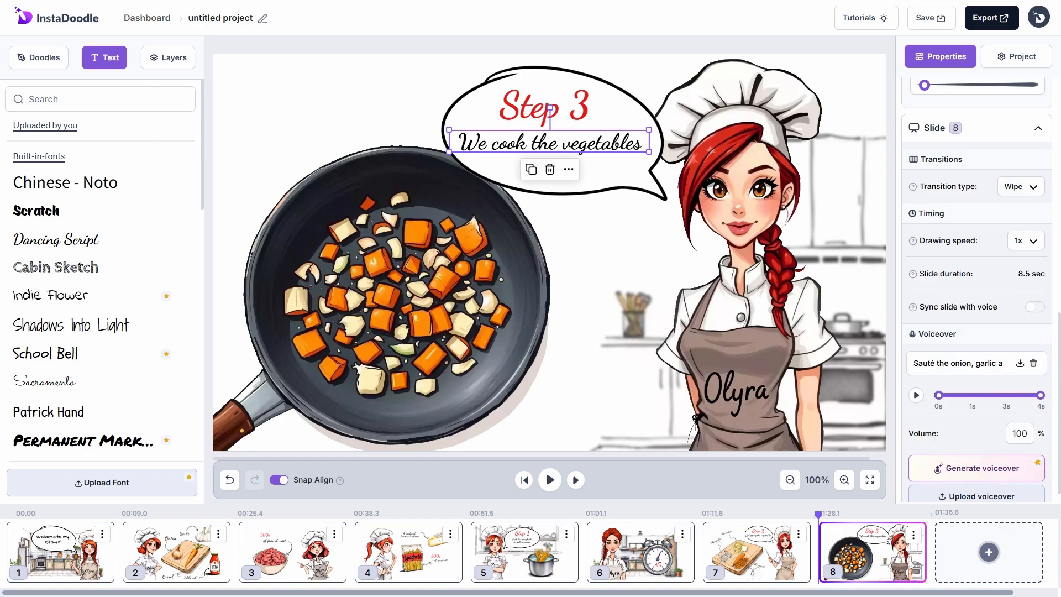
left_click(666, 345)
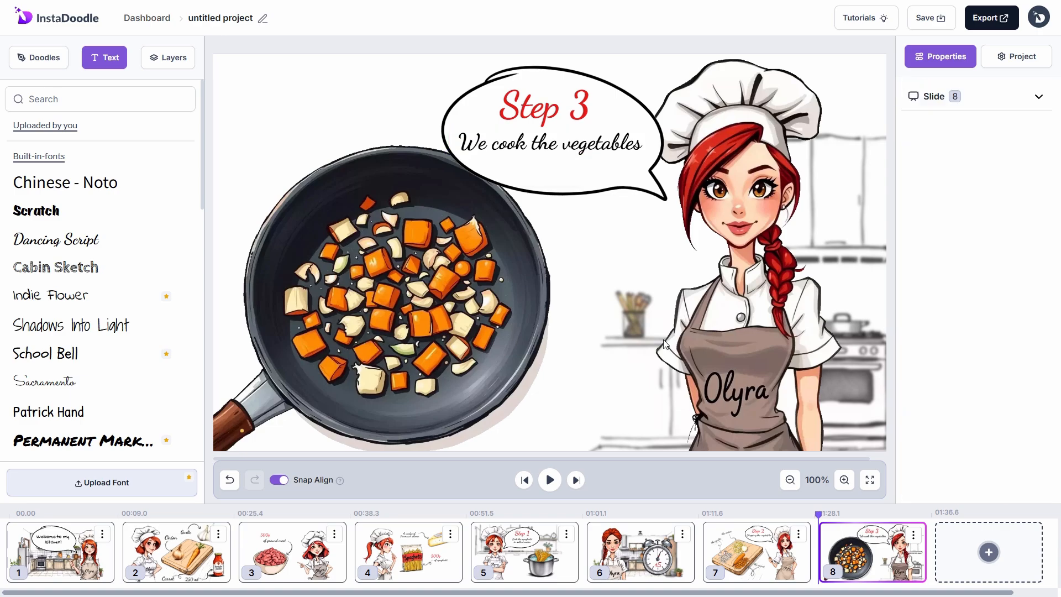